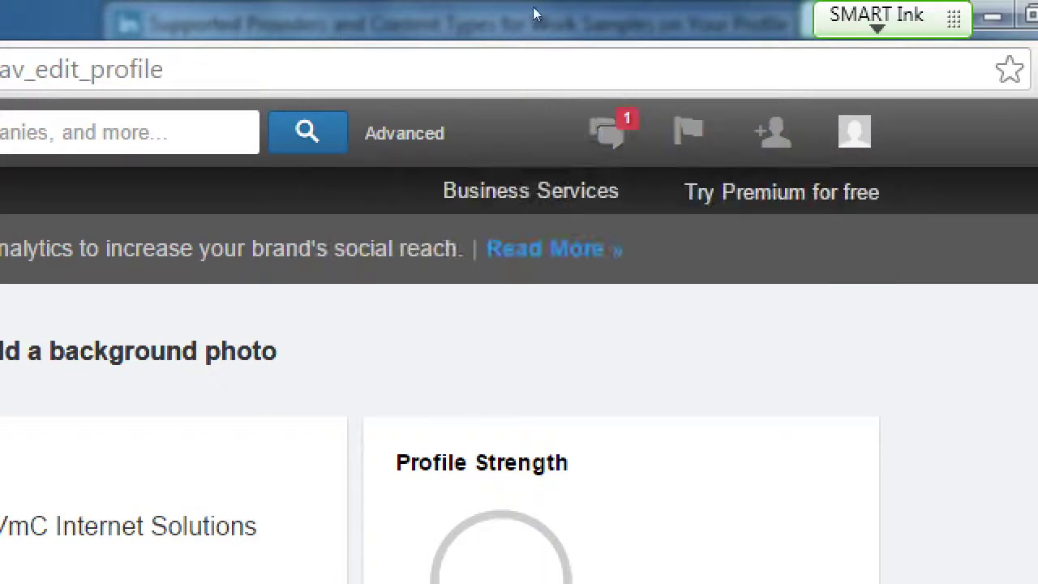
# Step: Go to Companies from the Interests menu to reach the Companies home page
pyautogui.press('Tab')
pyautogui.press('Tab')
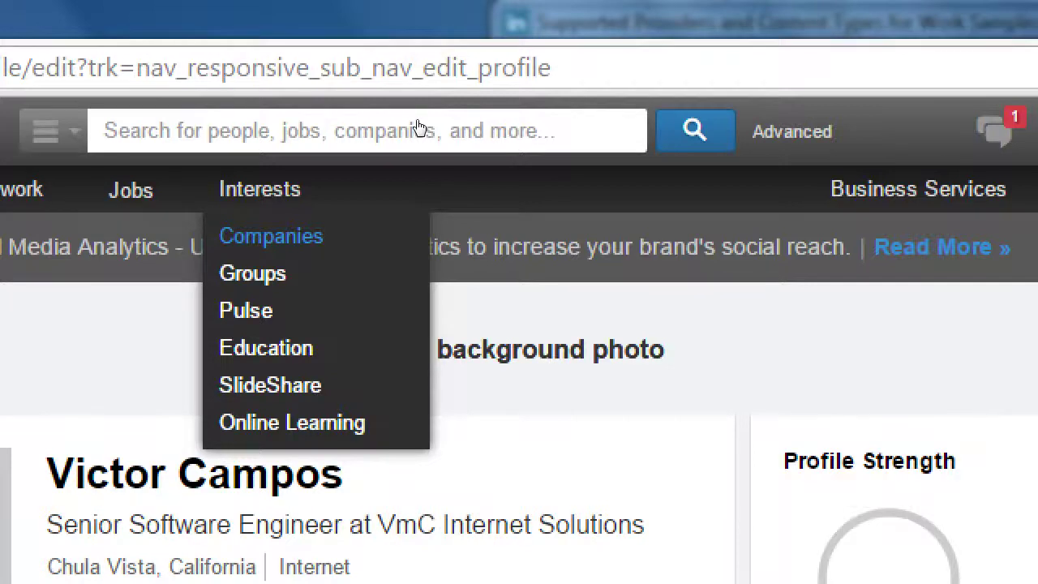
pyautogui.press('Return')
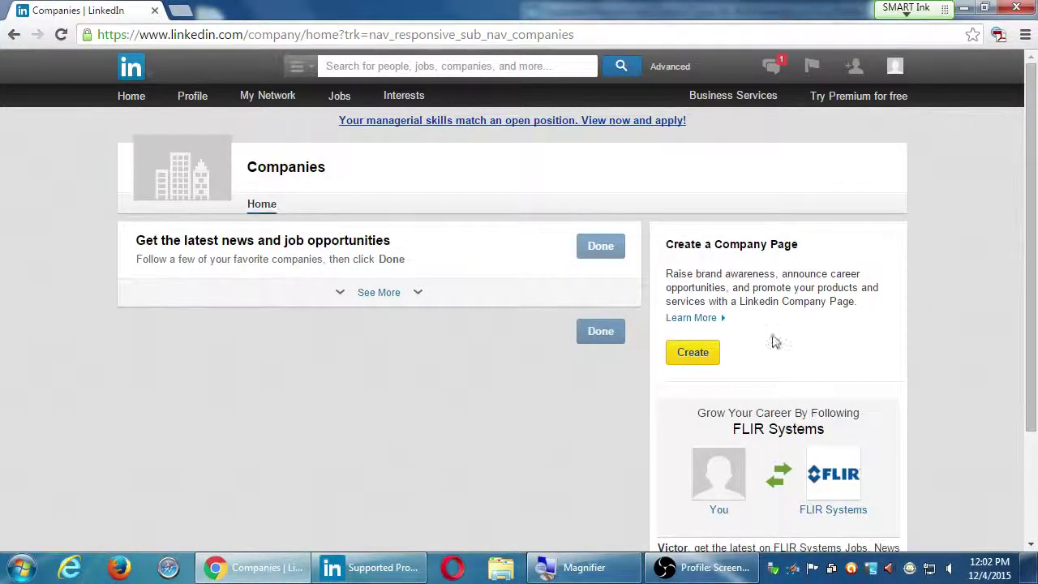
# Step: Open the Company Pages FAQ in a second tab, skim it, then return to Companies
pyautogui.middleClick(716, 325)
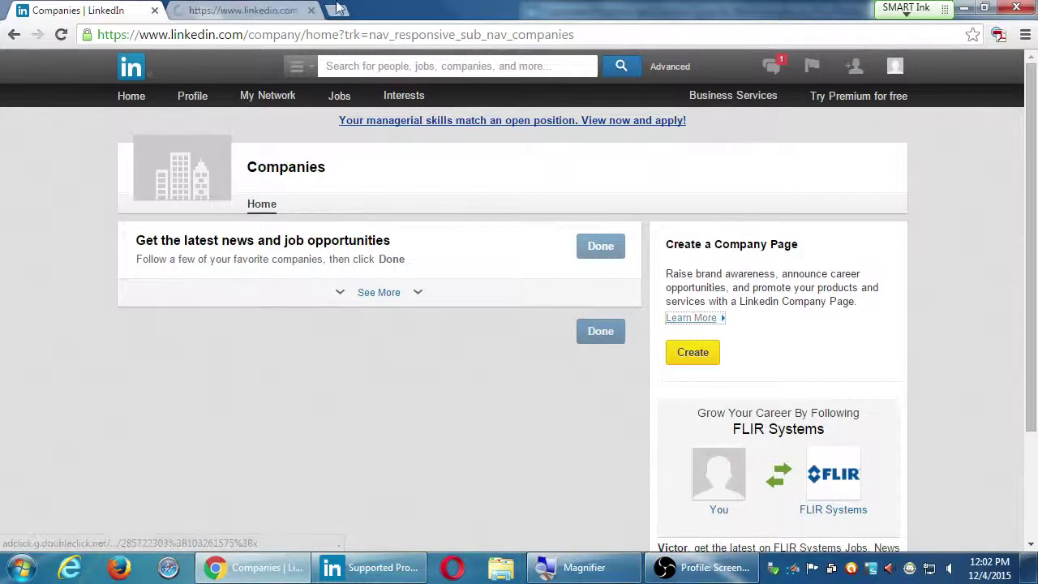
pyautogui.click(243, 10)
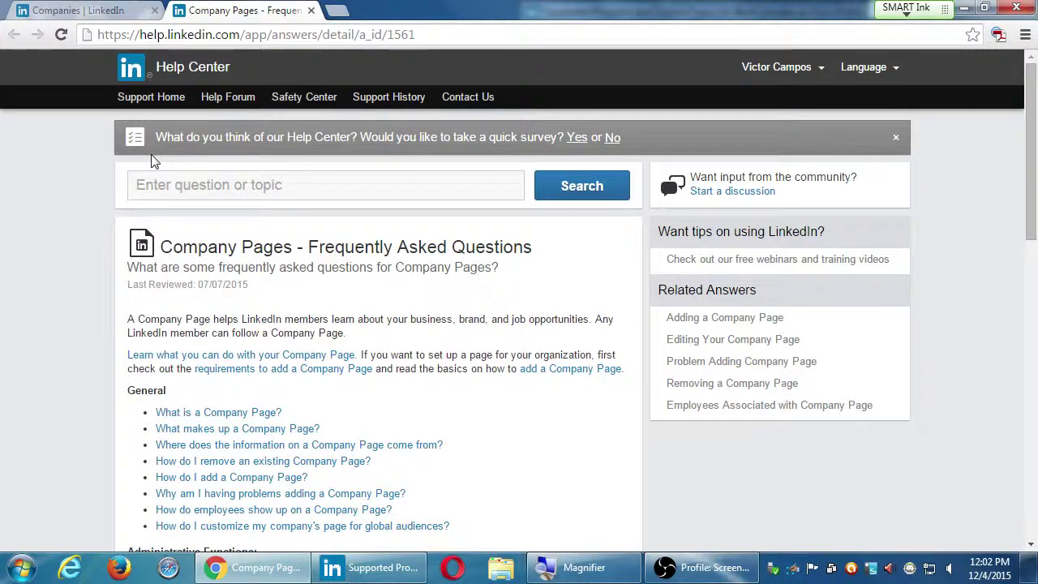
pyautogui.scroll(-2, 155, 159)
pyautogui.scroll(-9, 118, 278)
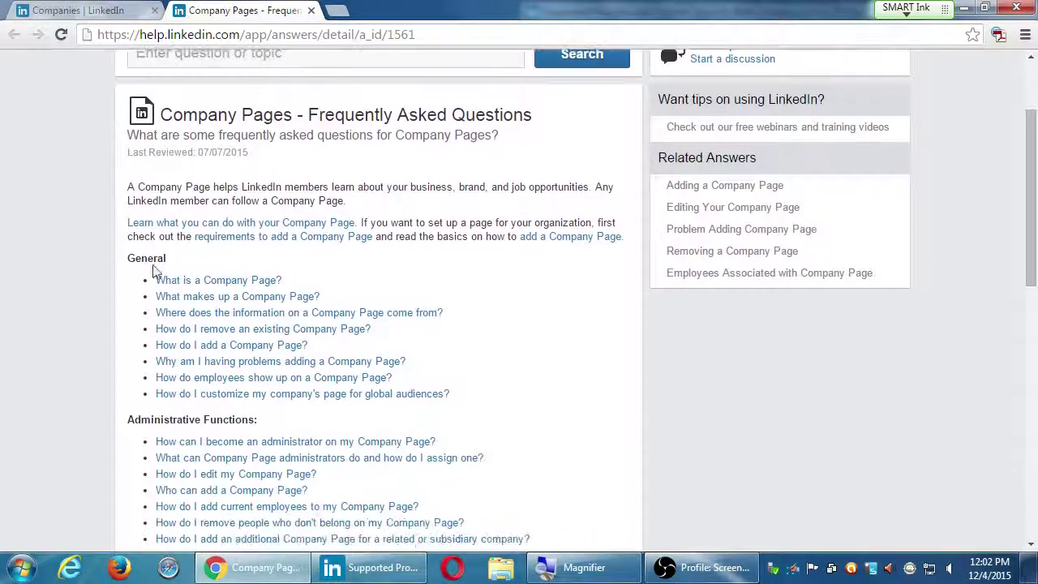
pyautogui.scroll(15, 89, 280)
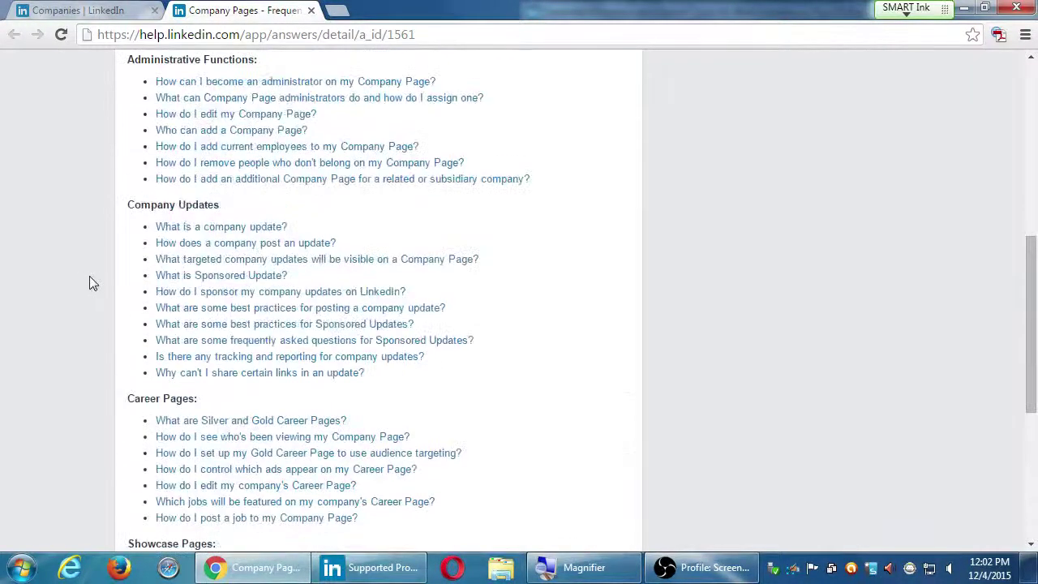
pyautogui.scroll(-3, 111, 276)
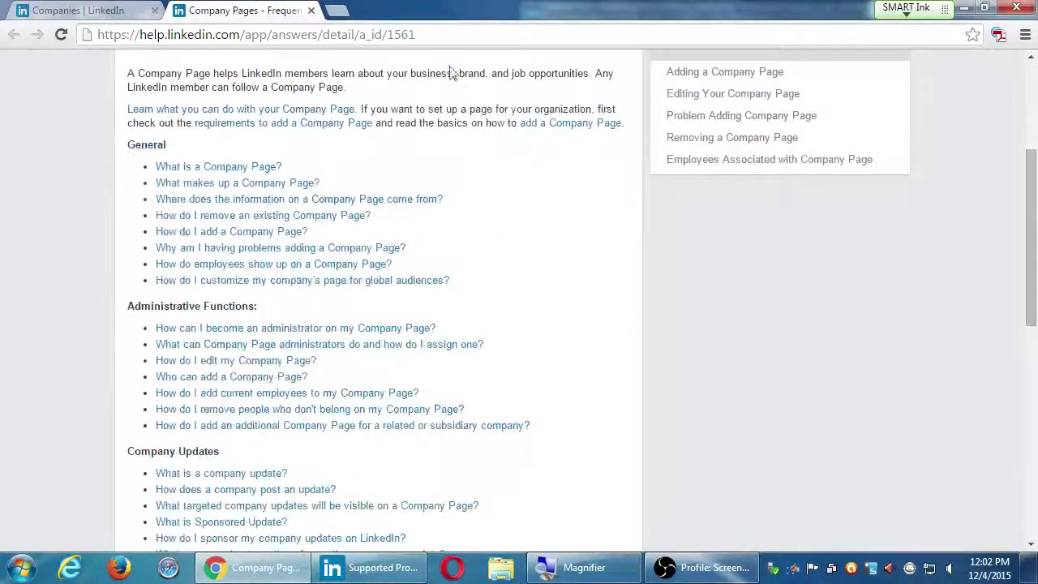
pyautogui.click(79, 9)
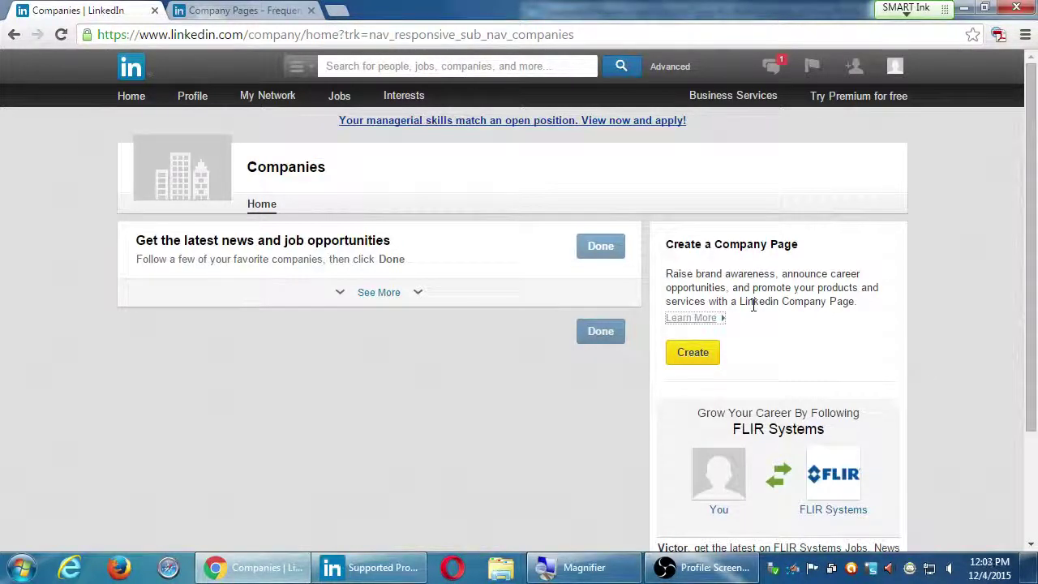
# Step: Start creating a new Company Page to bring up the Add a Company form
pyautogui.click(694, 352)
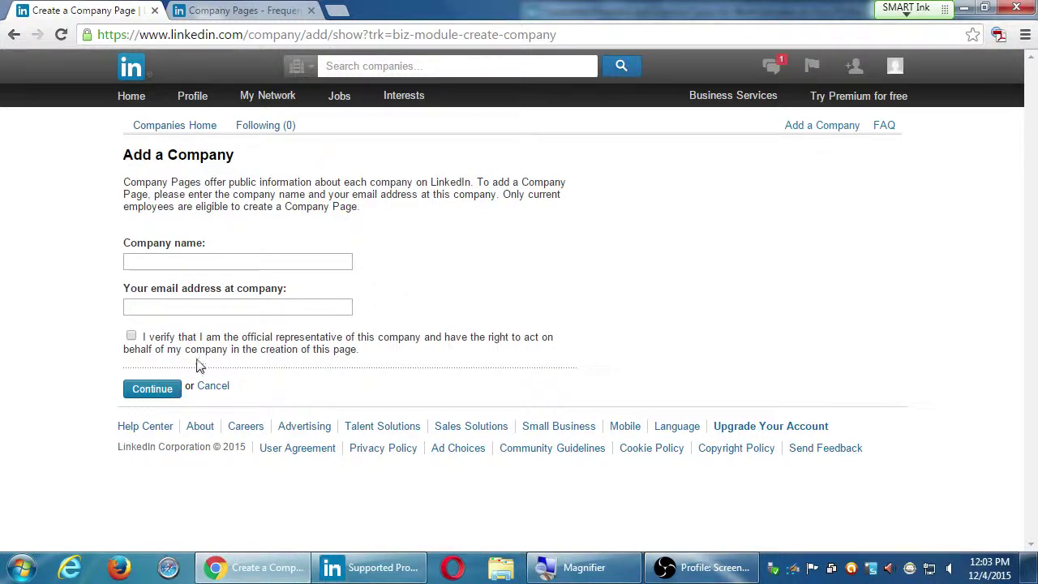
# Step: Confirm official-representative status and enter 'Victor's Web Solutions' as the company name
pyautogui.click(130, 336)
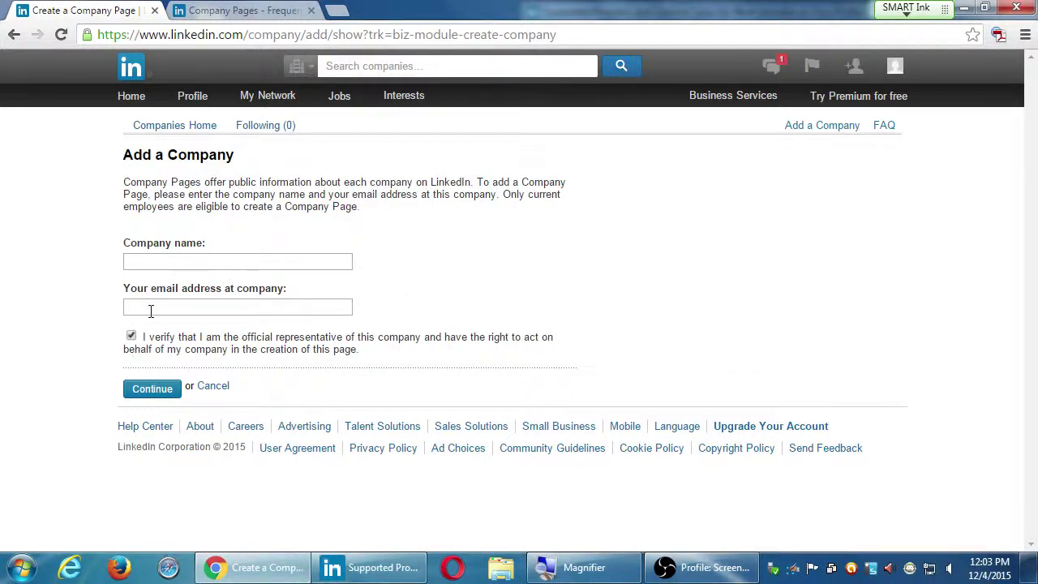
pyautogui.click(162, 262)
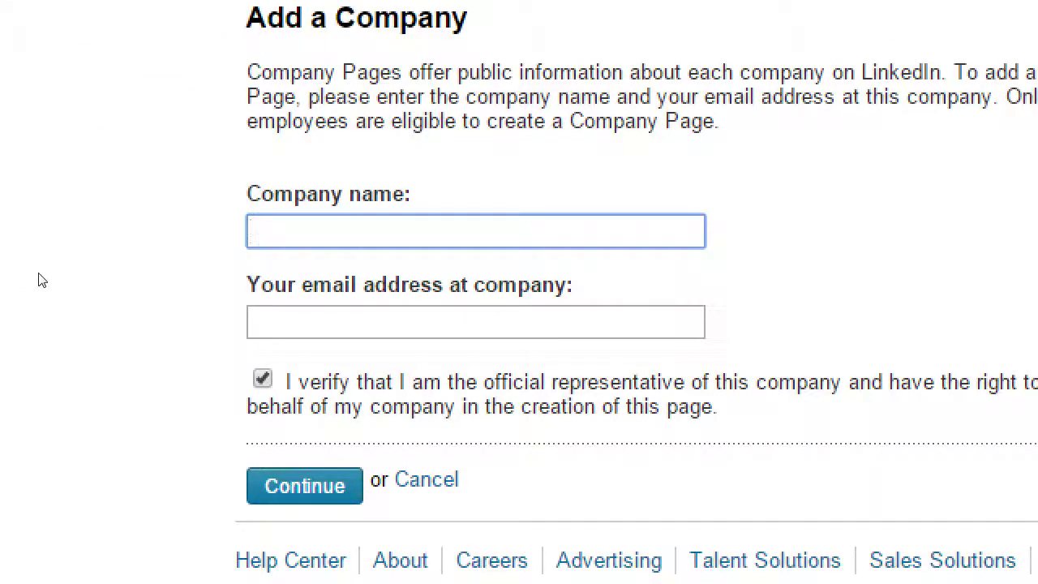
pyautogui.write("Victor's")
pyautogui.press('BackSpace')
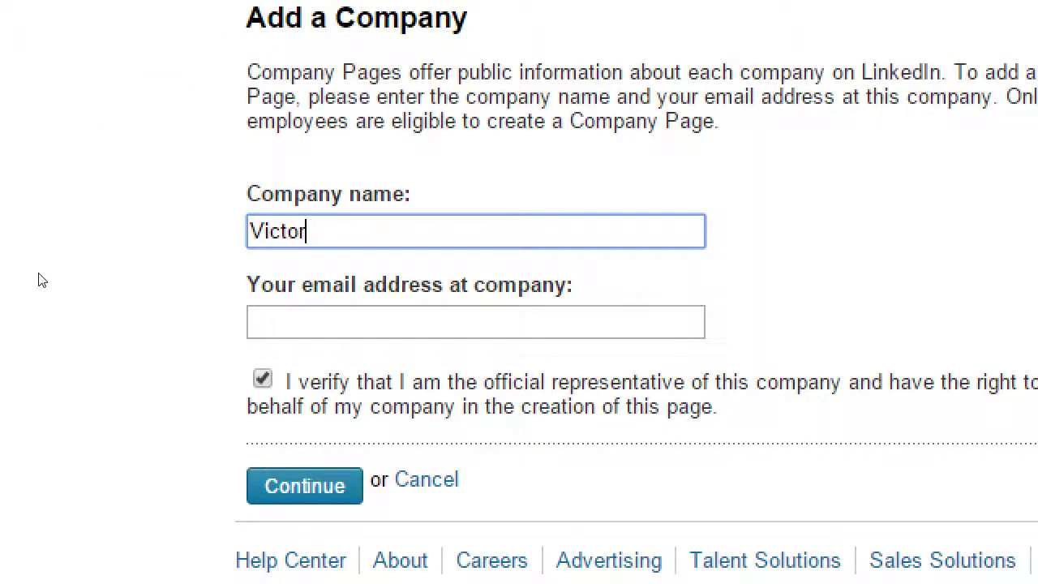
pyautogui.write("'s Web S")
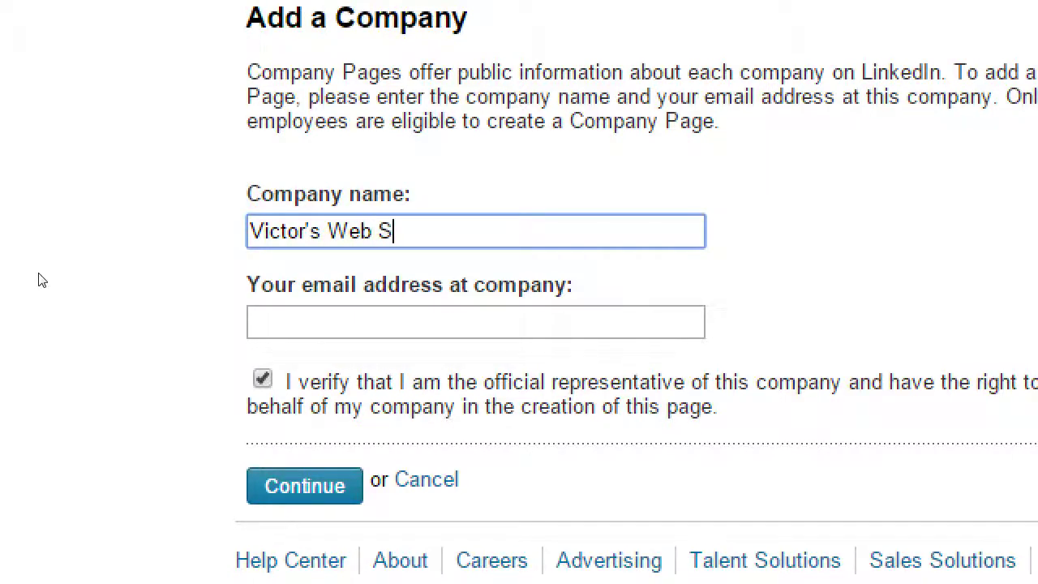
pyautogui.write('olutions')
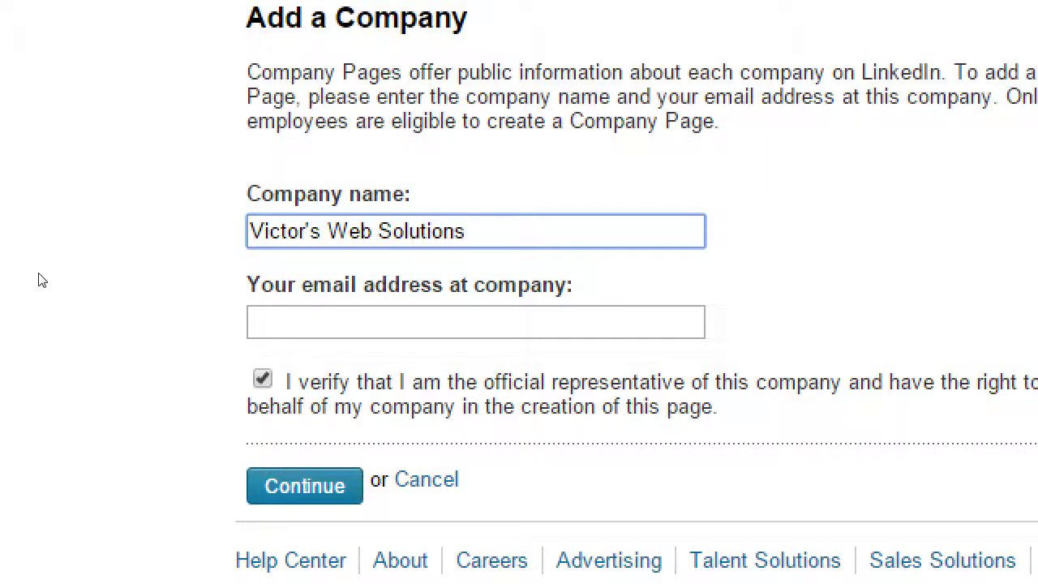
pyautogui.press('Tab')
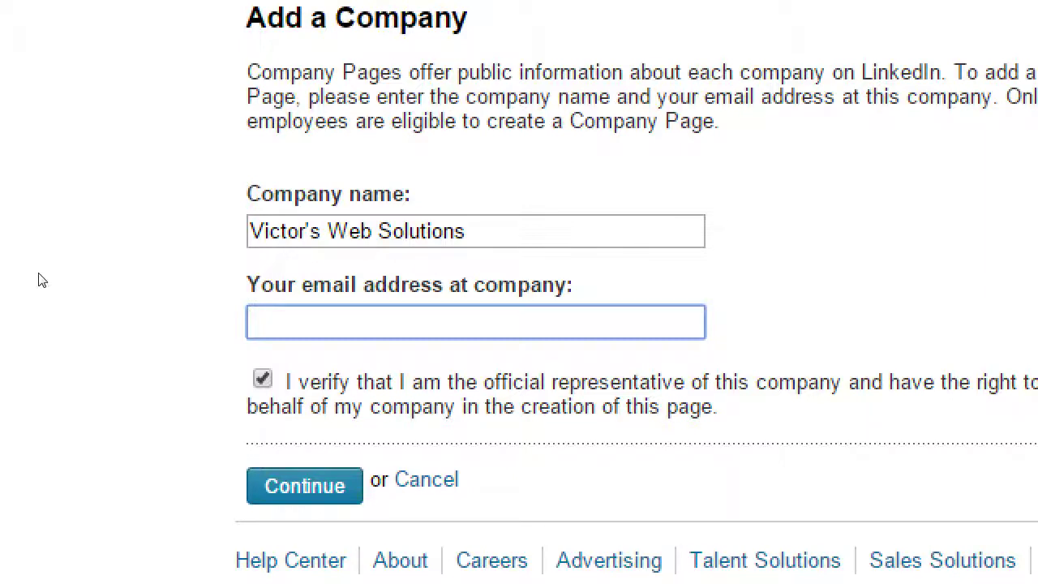
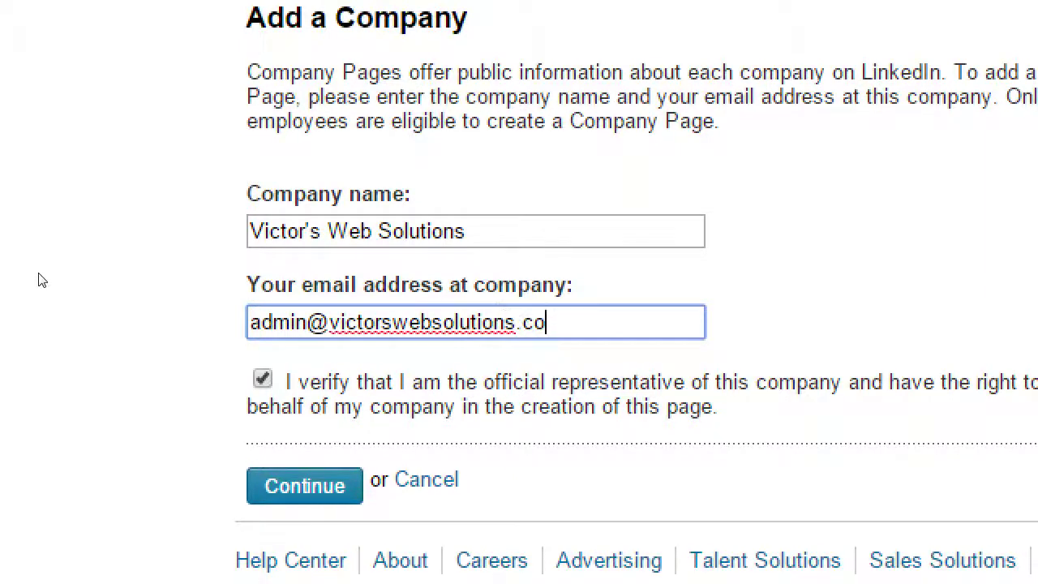
# Step: Fill the work e-mail field with an admin address, reworking its domain portion
pyautogui.hotkey('ctrl', 'shift', 'Left')
pyautogui.hotkey('ctrl', 'shift', 'Left')
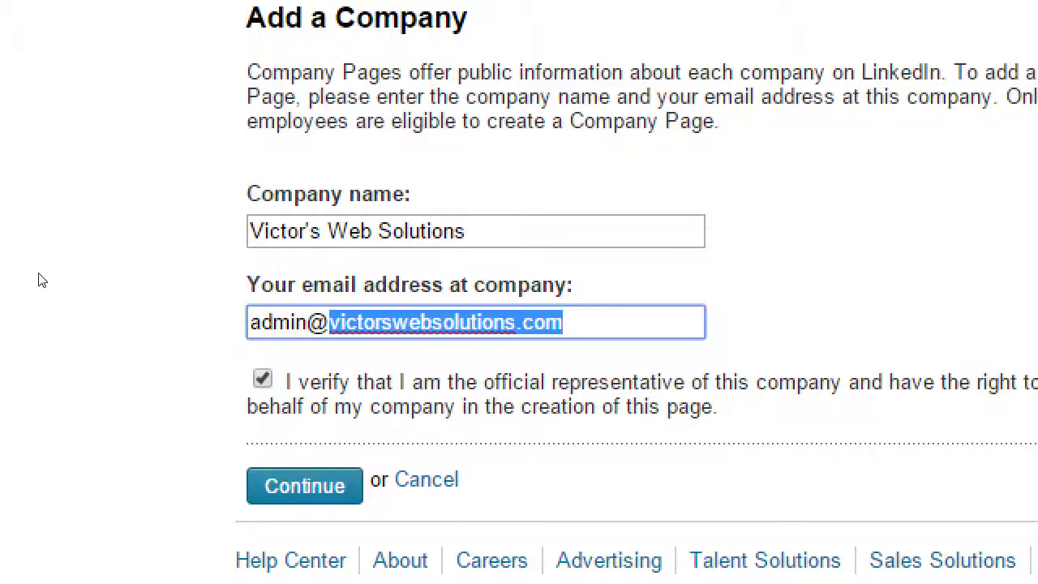
pyautogui.press('Right')
pyautogui.press('Left')
pyautogui.press('Left')
pyautogui.press('Left')
pyautogui.press('Left')
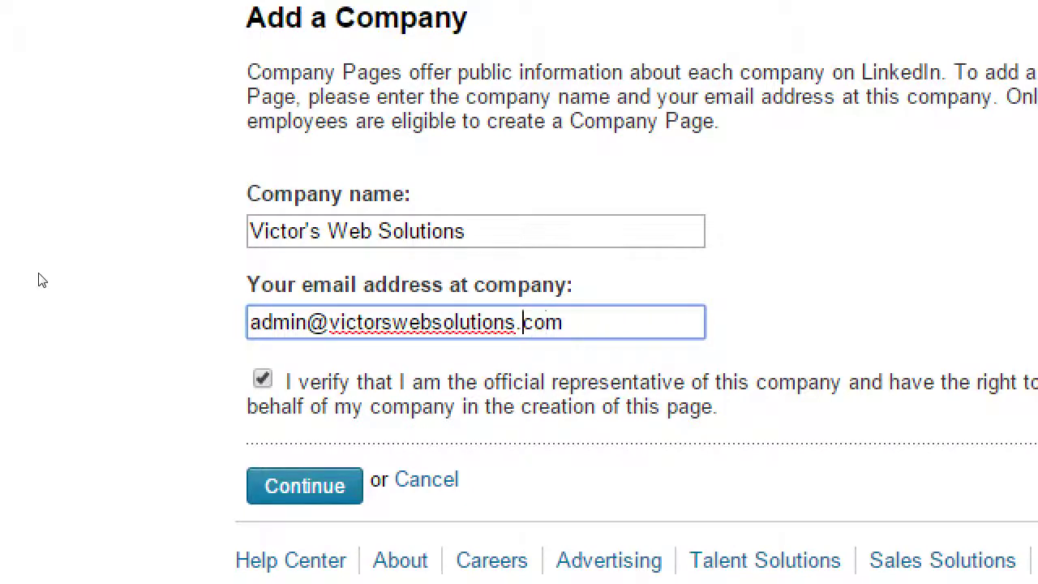
pyautogui.hotkey('ctrl', 'shift', 'Left')
pyautogui.hotkey('ctrl', 'c')
pyautogui.press('BackSpace')
pyautogui.hotkey('ctrl', 'a')
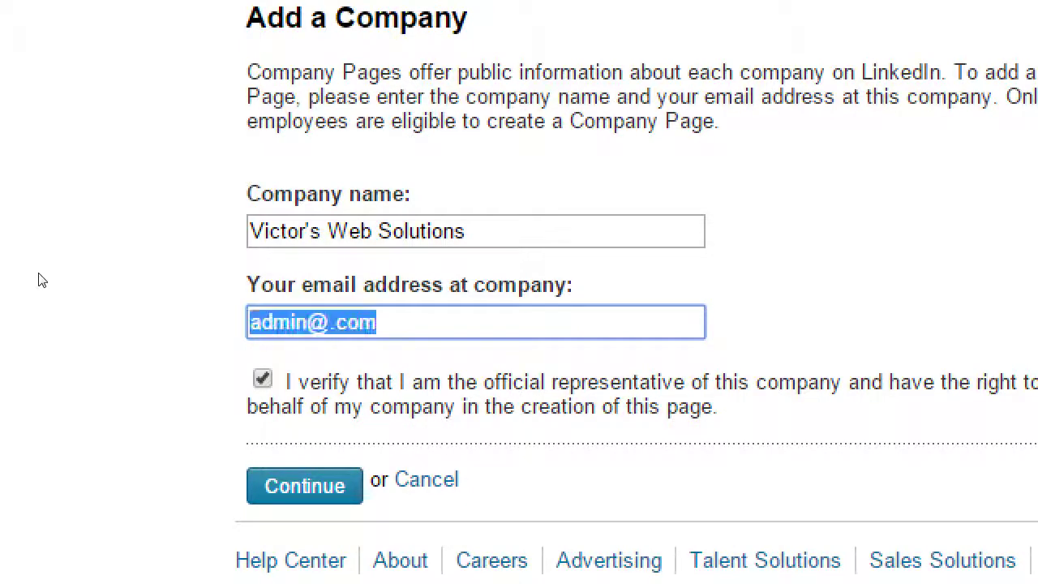
pyautogui.hotkey('ctrl', 'v')
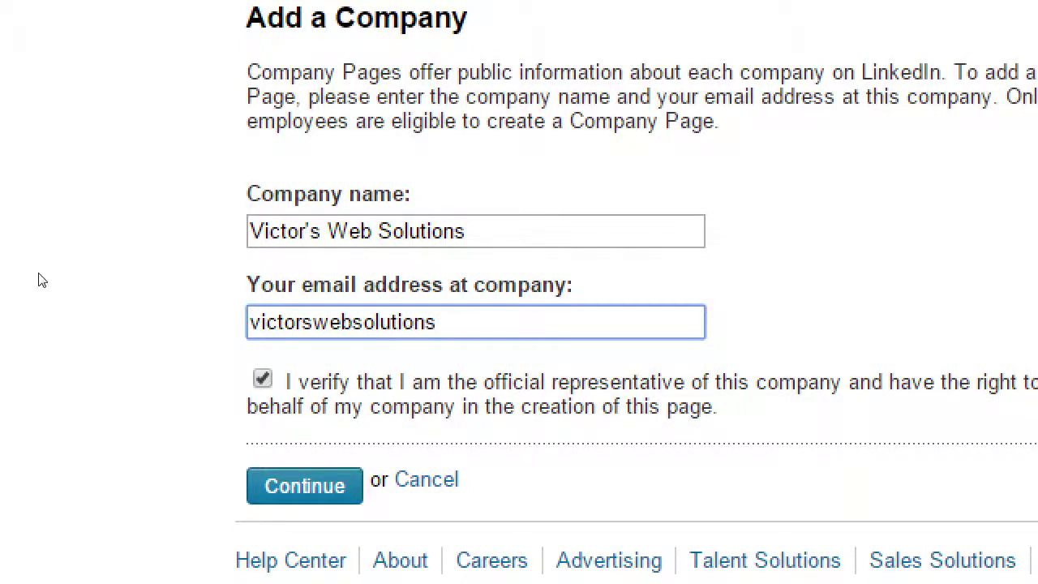
pyautogui.write('@gmail.com')
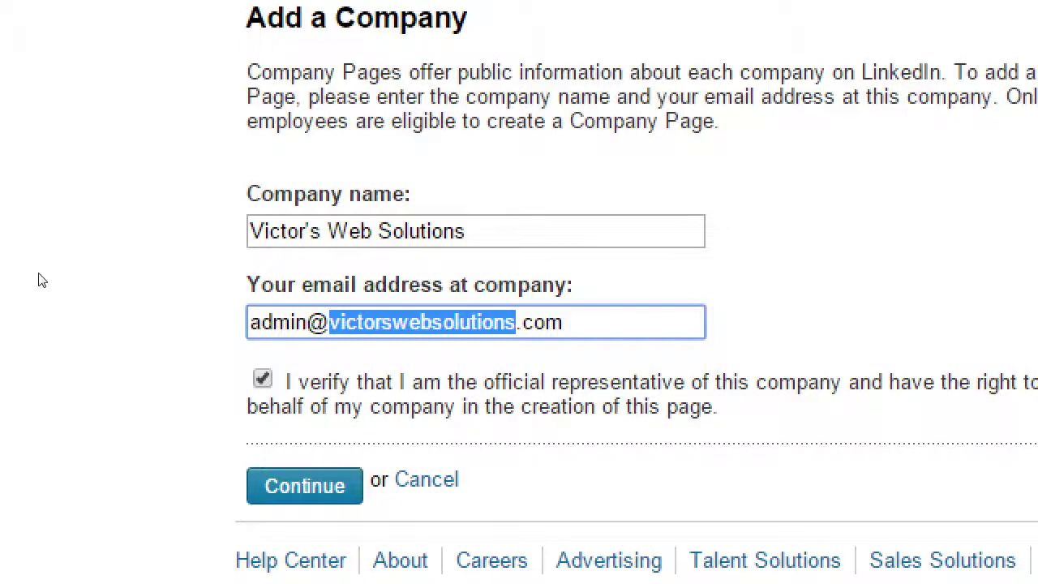
pyautogui.press('End')
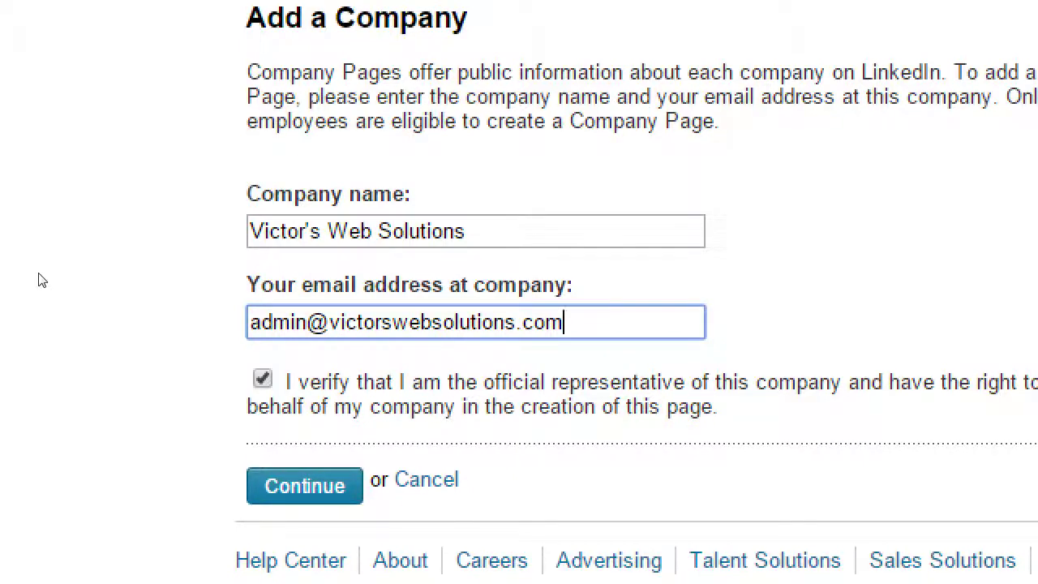
pyautogui.hotkey('ctrl', 'shift', 'Left')
pyautogui.hotkey('ctrl', 'shift', 'Left')
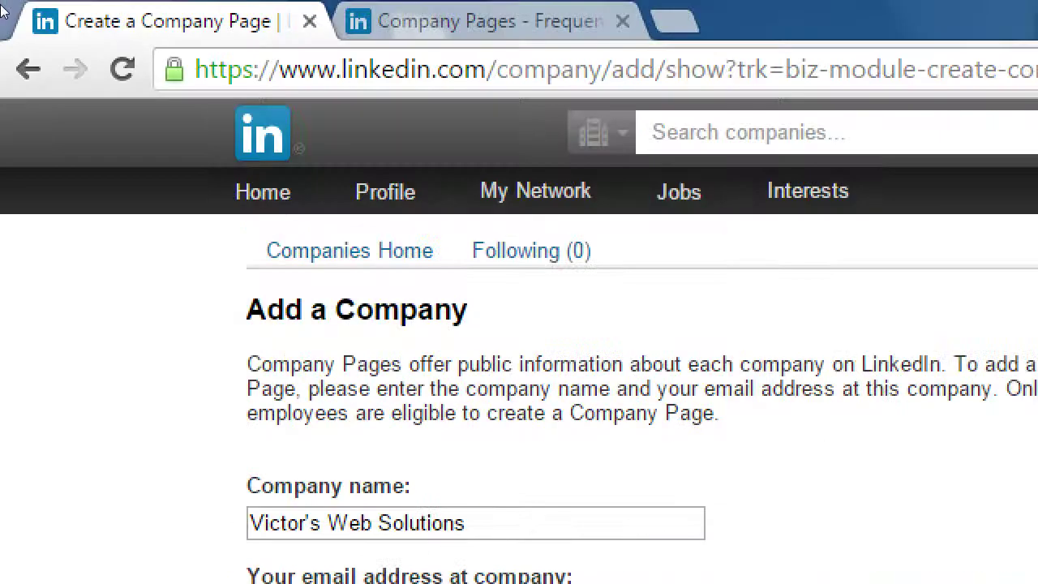
# Step: In a new tab, type the search 'godaddy.com | bluehost.com | hostmonster.com | hostgator.com'
pyautogui.hotkey('ctrl', 't')
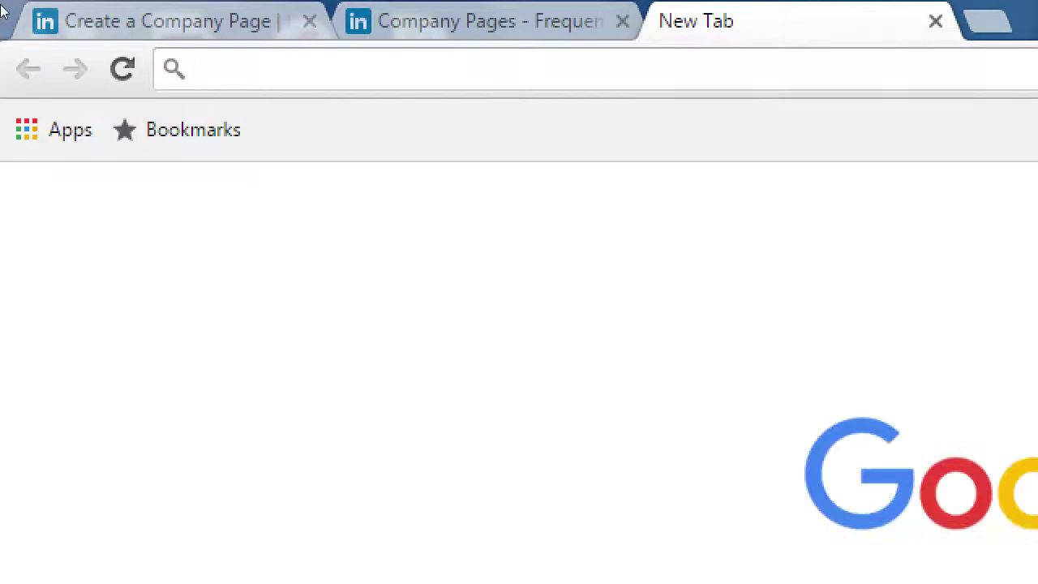
pyautogui.write('godad')
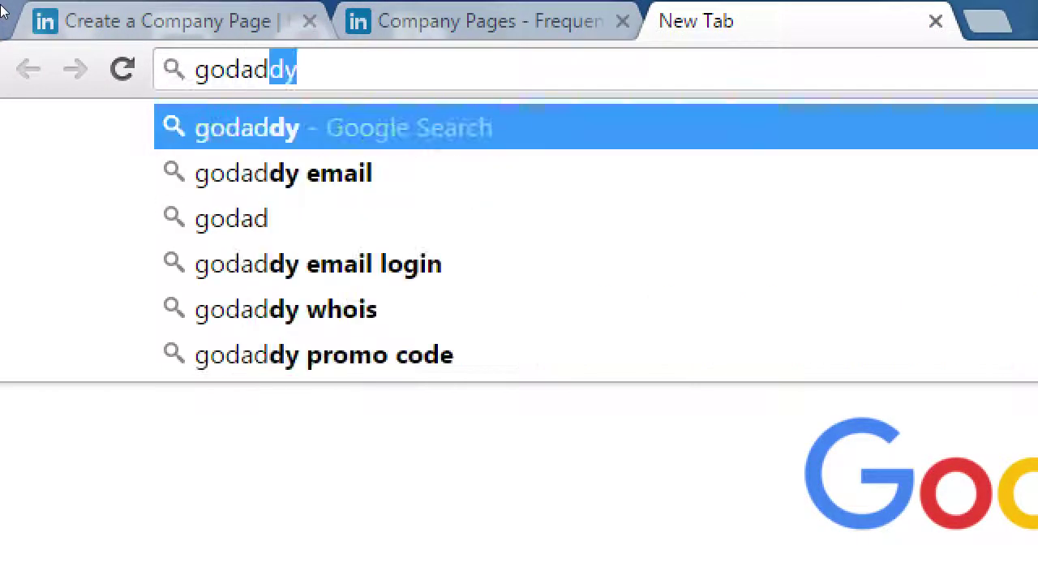
pyautogui.write('dy.com    ')
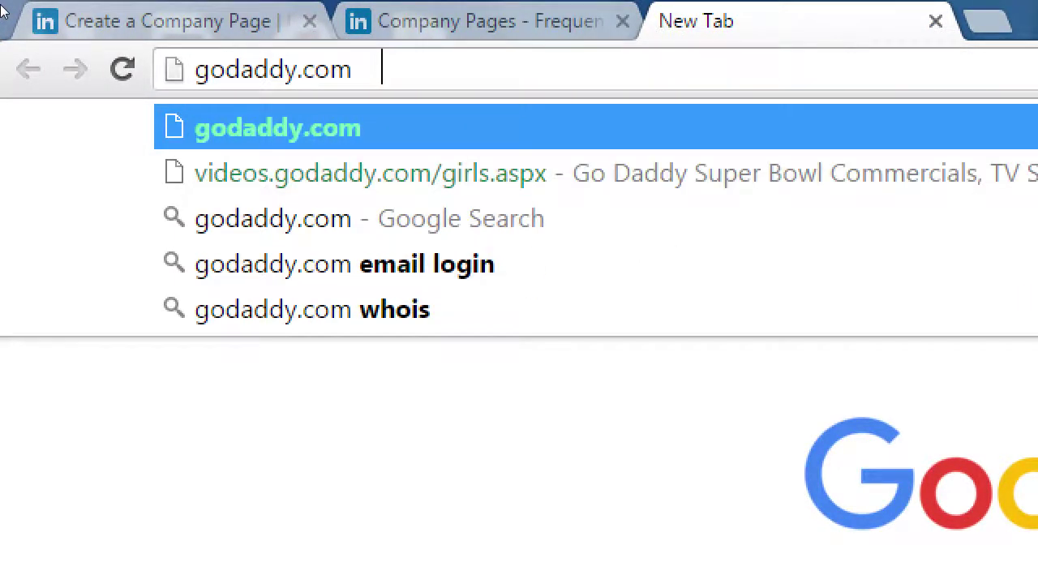
pyautogui.write('|     blueho')
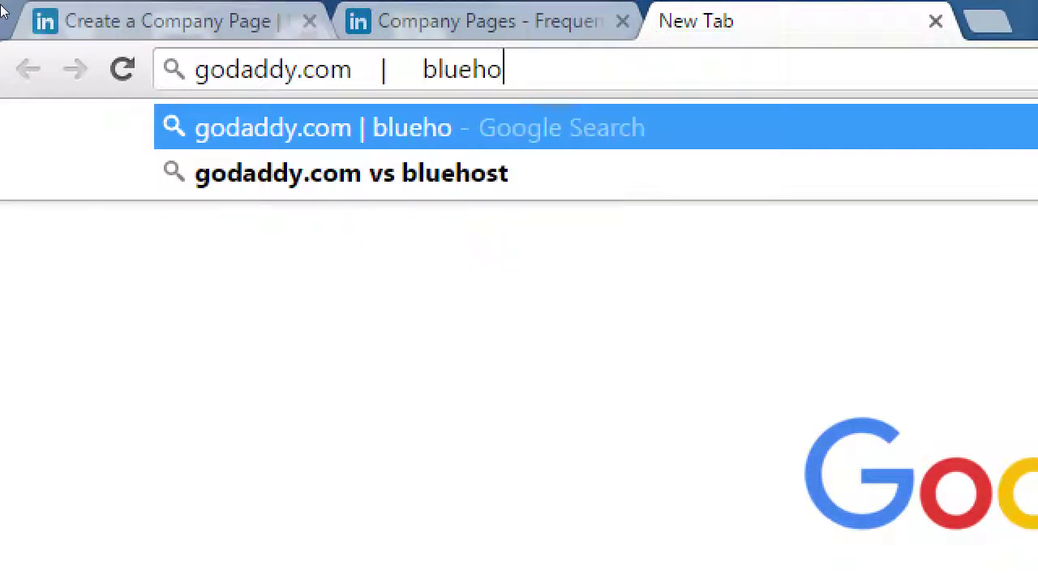
pyautogui.write('st.com')
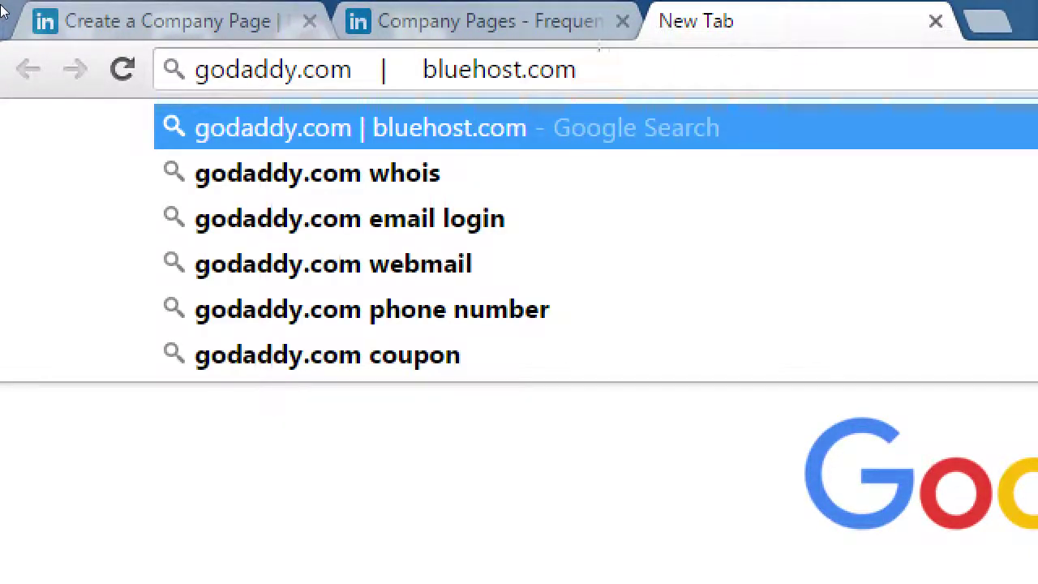
pyautogui.write('   | Hostmosner')
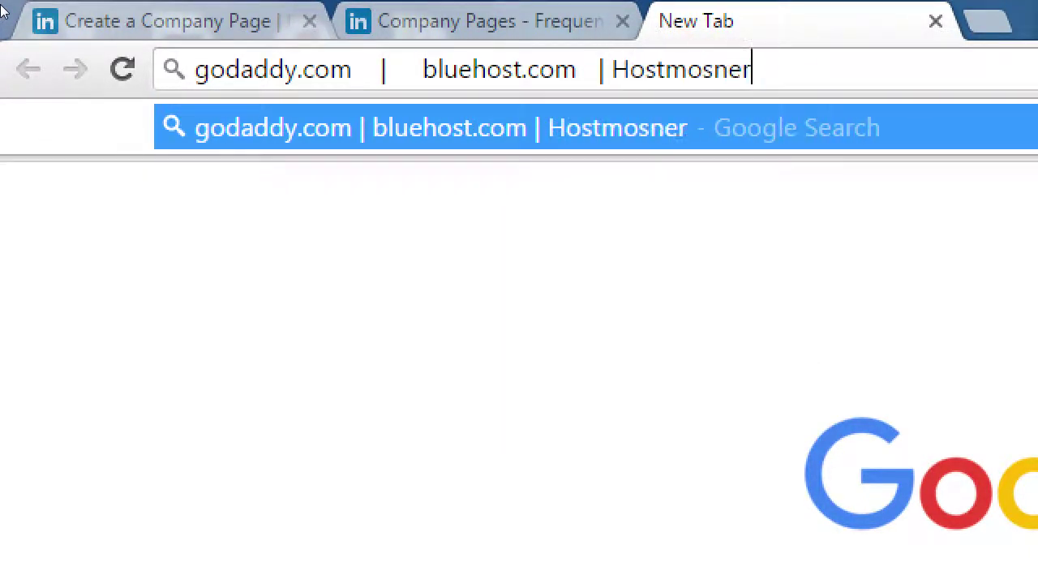
pyautogui.press('BackSpace')
pyautogui.press('BackSpace')
pyautogui.press('BackSpace')
pyautogui.press('BackSpace')
pyautogui.press('BackSpace')
pyautogui.press('BackSpace')
pyautogui.press('BackSpace')
pyautogui.press('BackSpace')
pyautogui.press('BackSpace')
pyautogui.press('BackSpace')
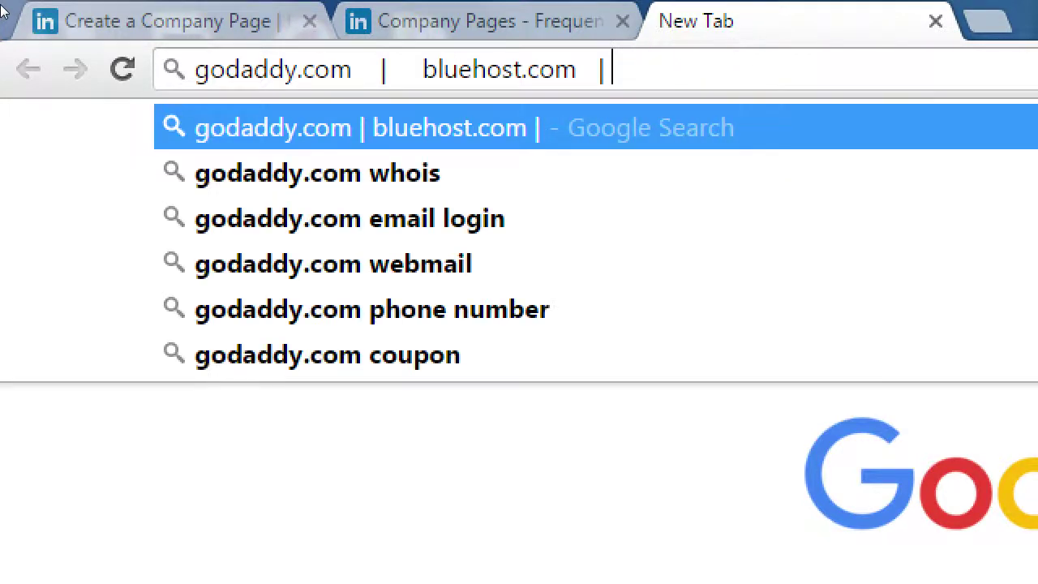
pyautogui.write('host')
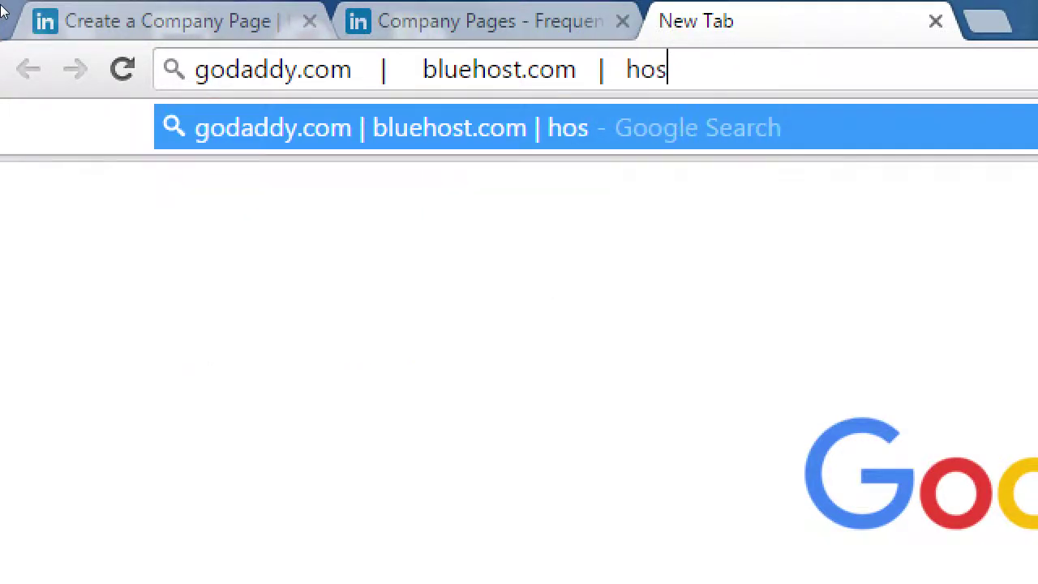
pyautogui.write('monster.com')
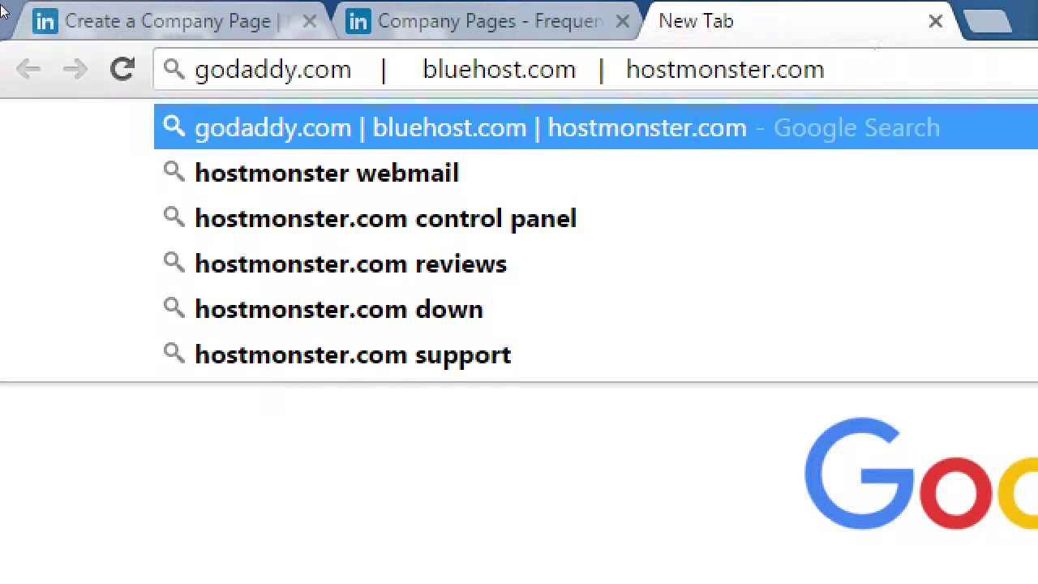
pyautogui.write('      |   ')
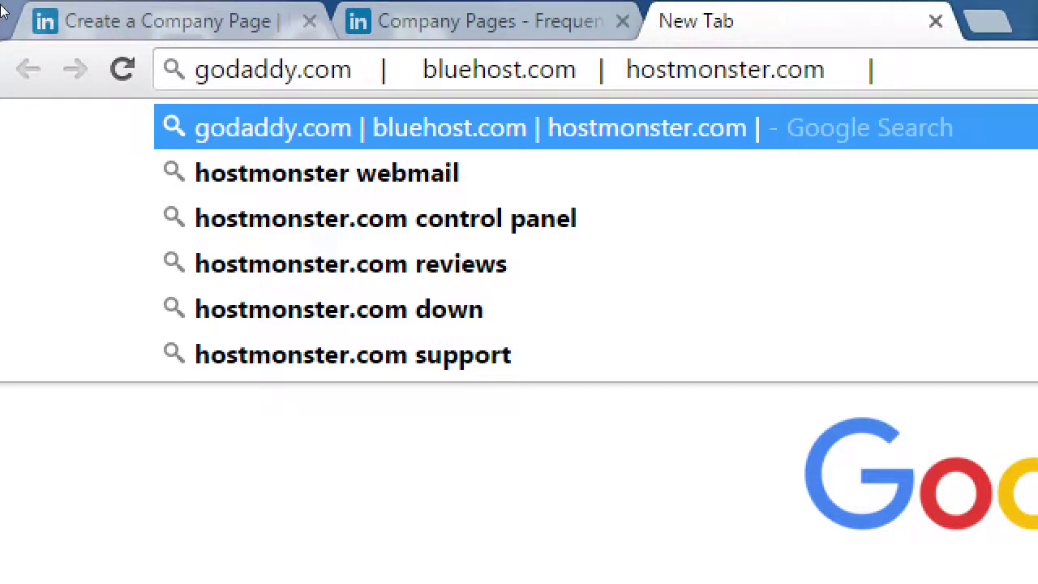
pyautogui.write('hostgator.com')
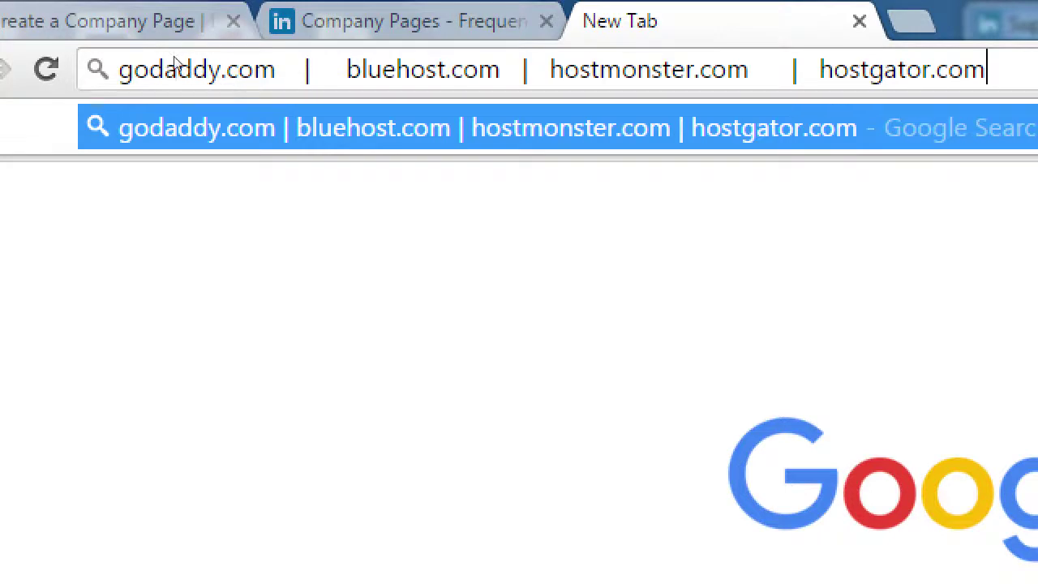
pyautogui.moveTo(275, 70); pyautogui.dragTo(94, 42)
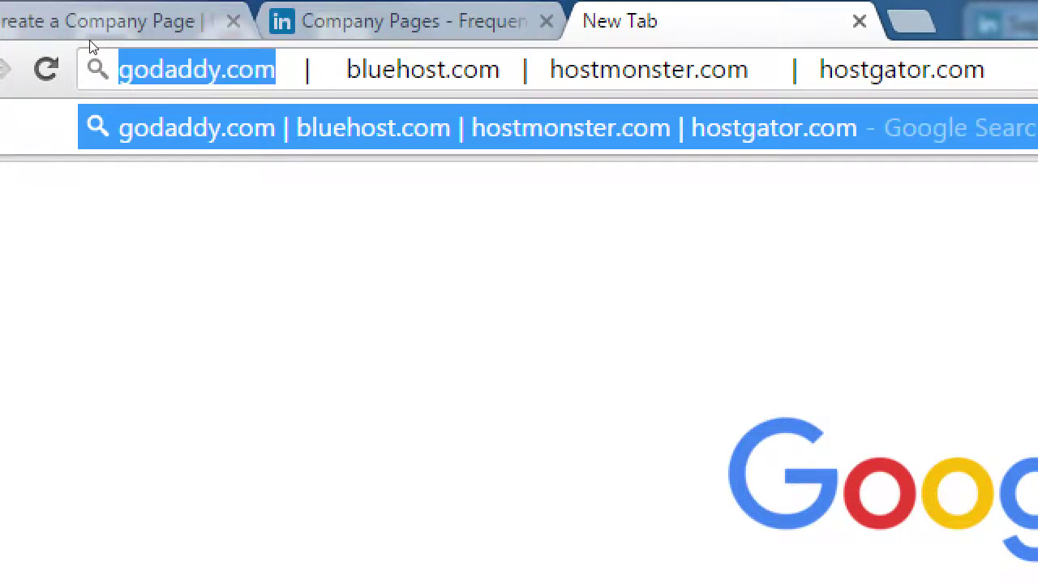
pyautogui.click(384, 70)
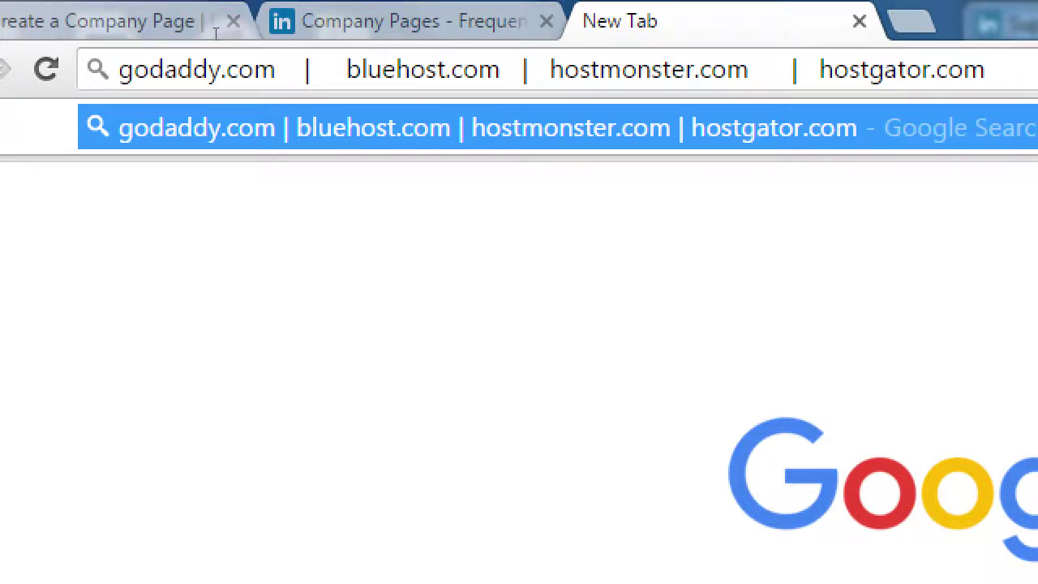
pyautogui.moveTo(339, 70); pyautogui.dragTo(501, 70)
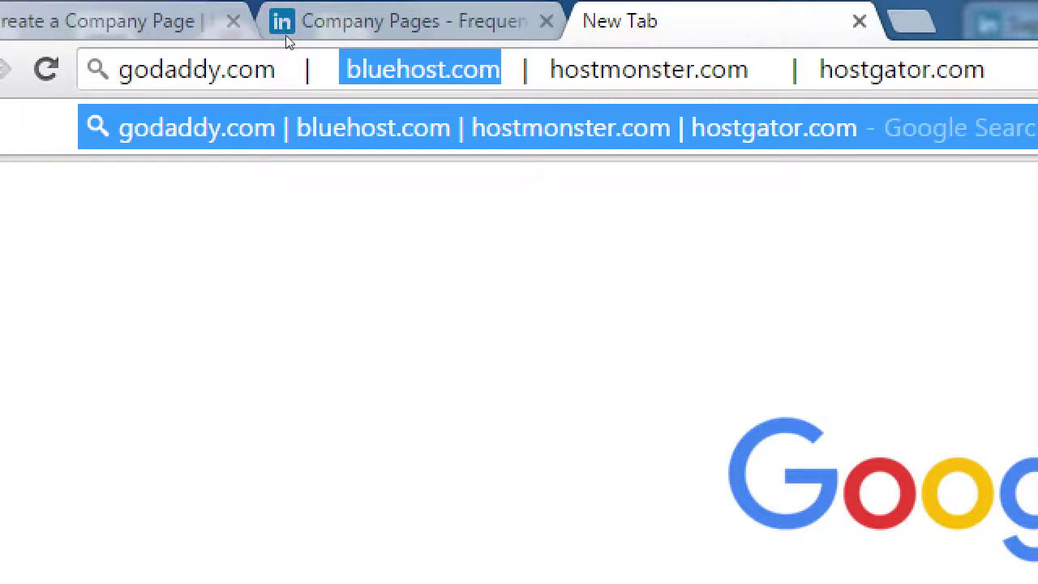
pyautogui.click(580, 70)
pyautogui.press('Right')
pyautogui.press('Right')
pyautogui.press('Right')
pyautogui.press('Right')
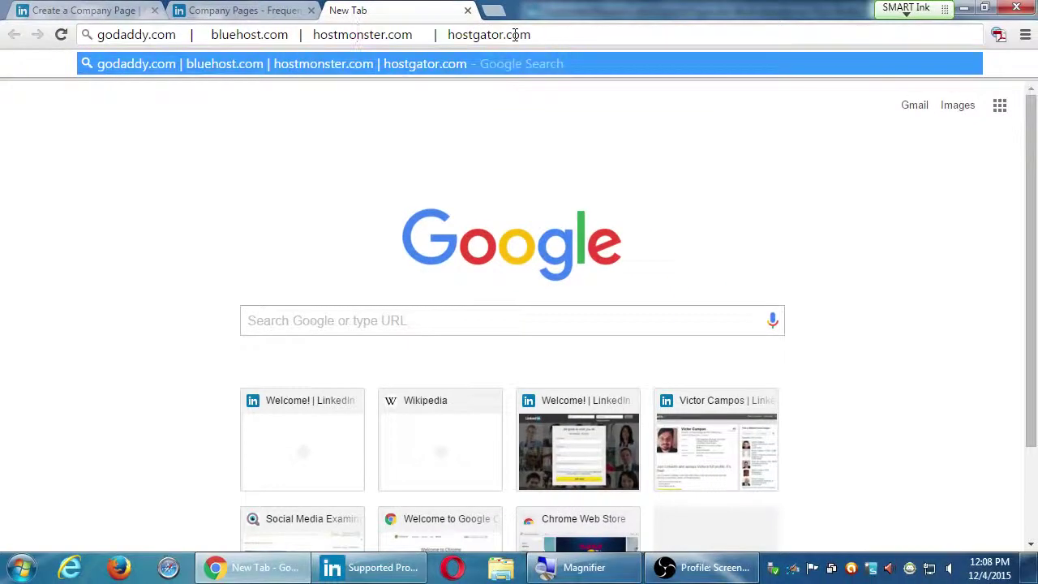
# Step: Glance at the Company Pages FAQ tab, then return to the filled-in Add a Company form
pyautogui.click(320, 9)
pyautogui.click(94, 9)
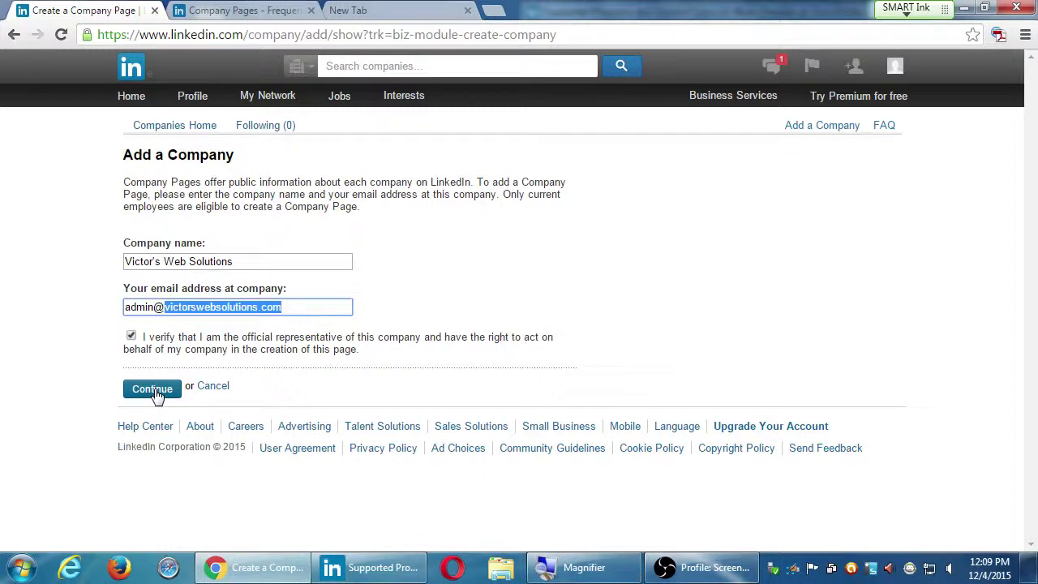
# Step: Submit the Add a Company request for Victor's Web Solutions
pyautogui.click(154, 389)
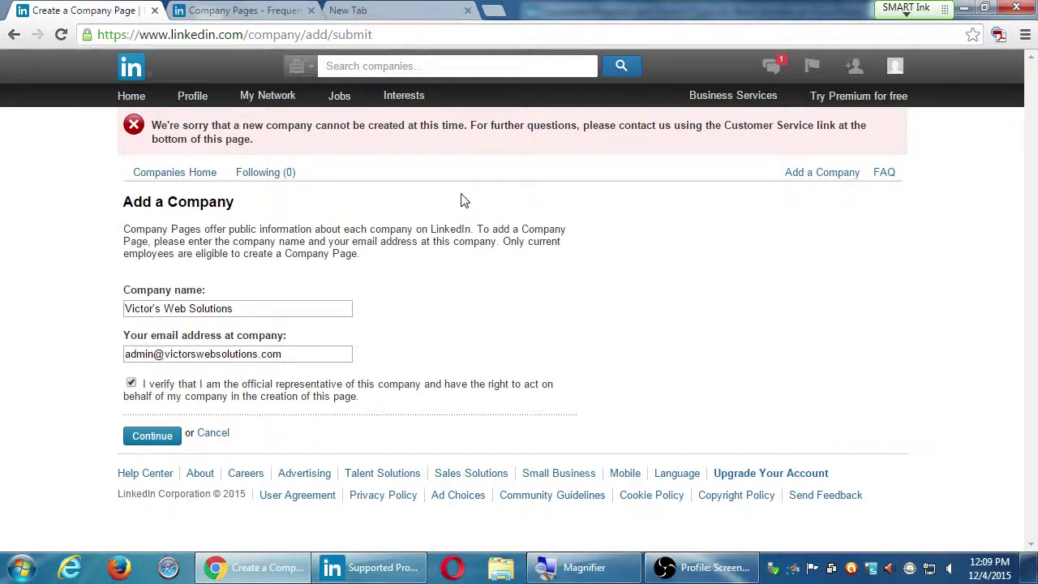
# Step: Open the LinkedIn Help Center in a new tab and scroll through it
pyautogui.moveTo(389, 99)
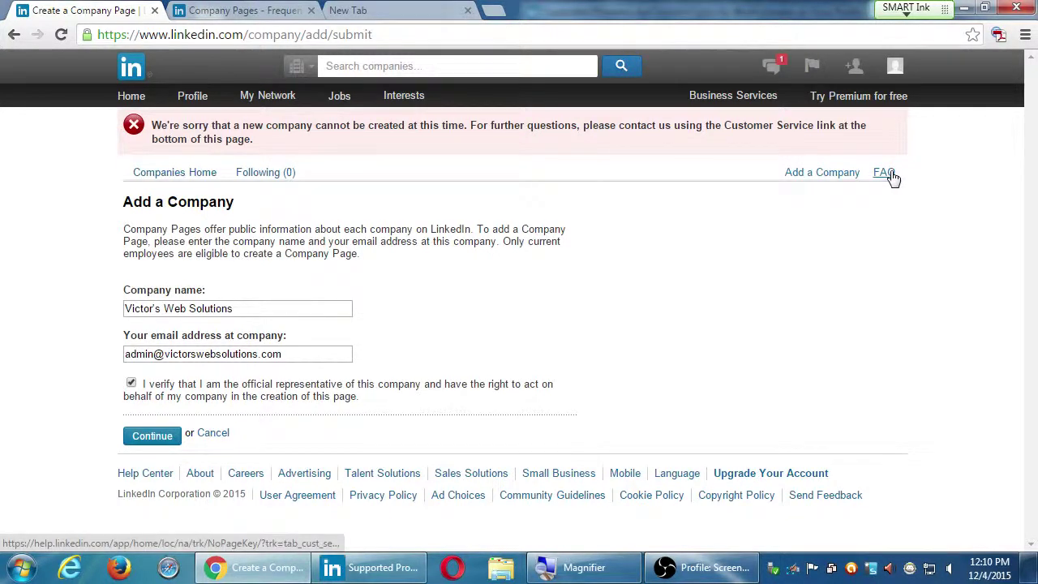
pyautogui.middleClick(131, 476)
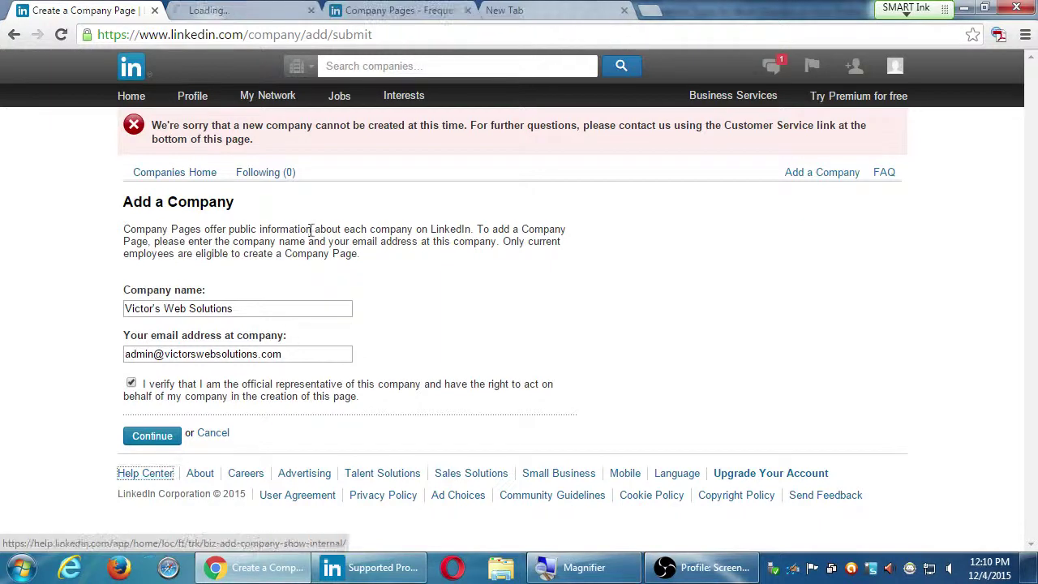
pyautogui.click(225, 10)
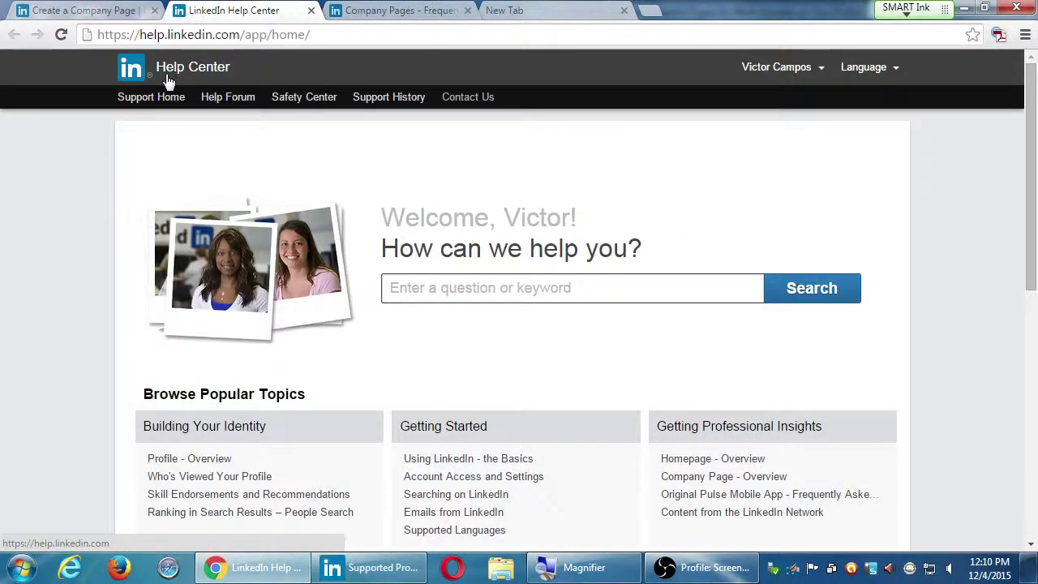
pyautogui.scroll(-5, 122, 189)
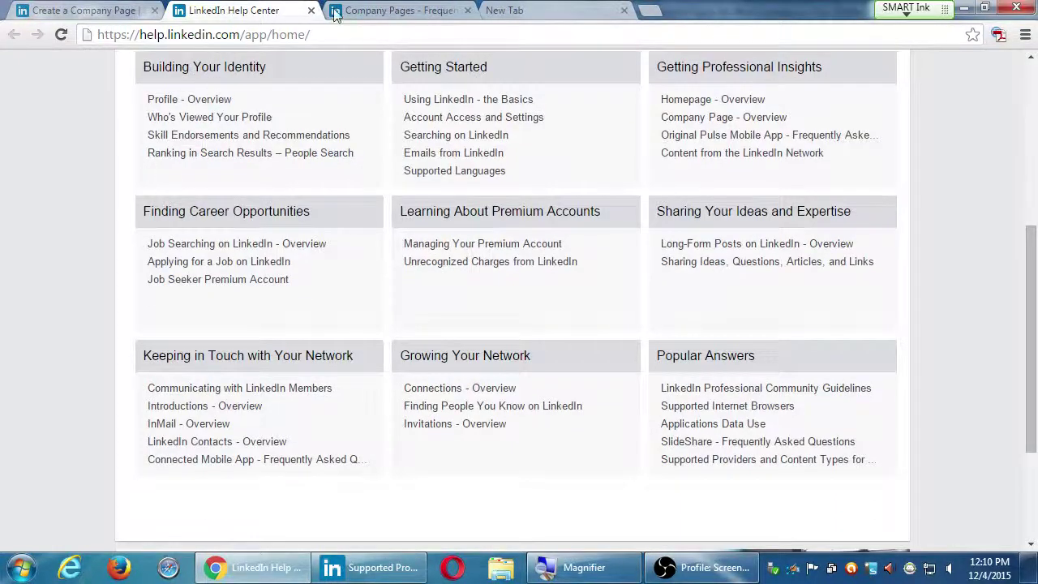
# Step: Close the Help Center, Company Pages FAQ and empty New Tab tabs
pyautogui.click(311, 10)
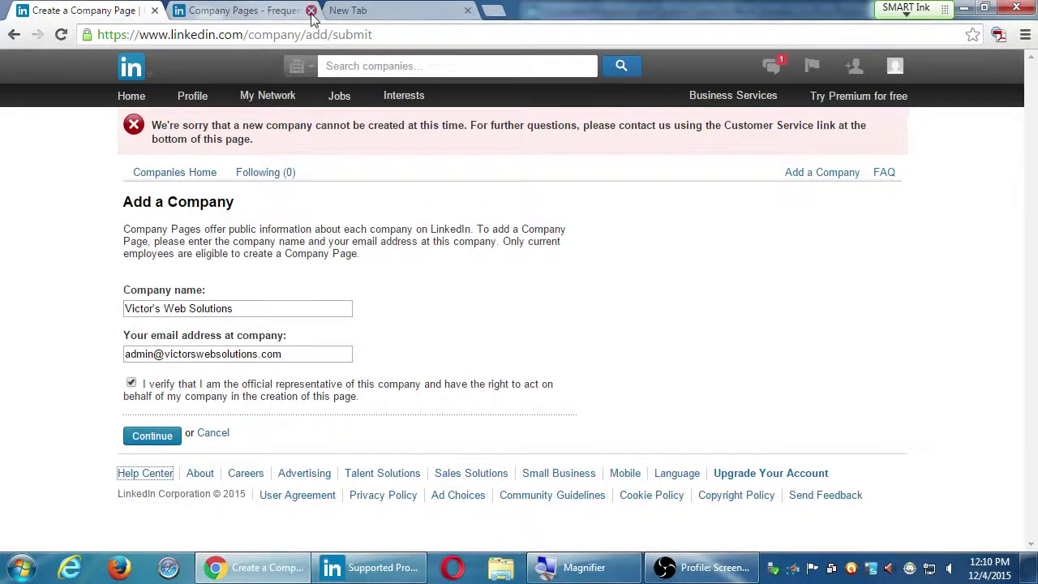
pyautogui.click(311, 11)
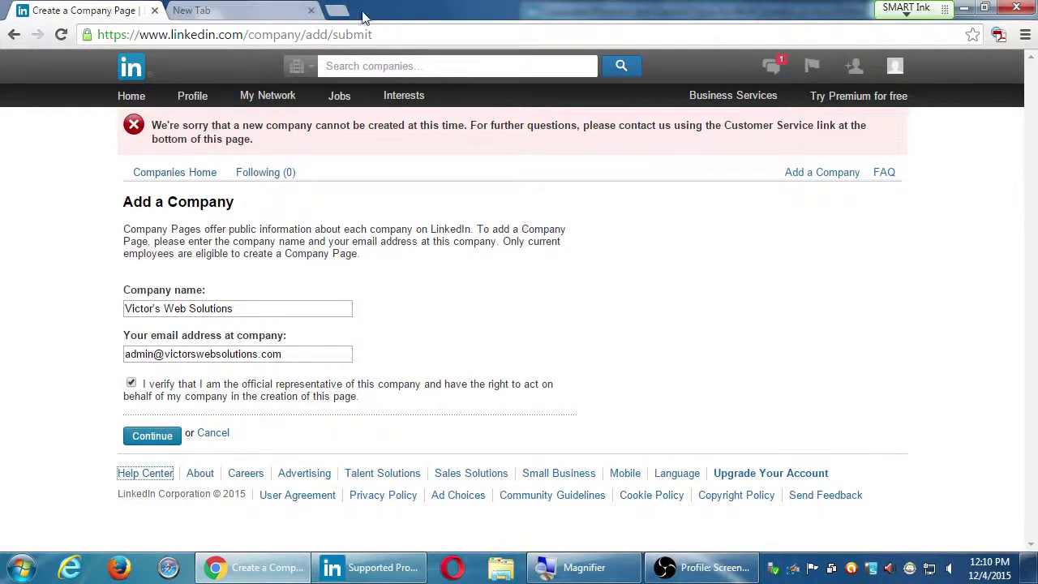
pyautogui.click(311, 11)
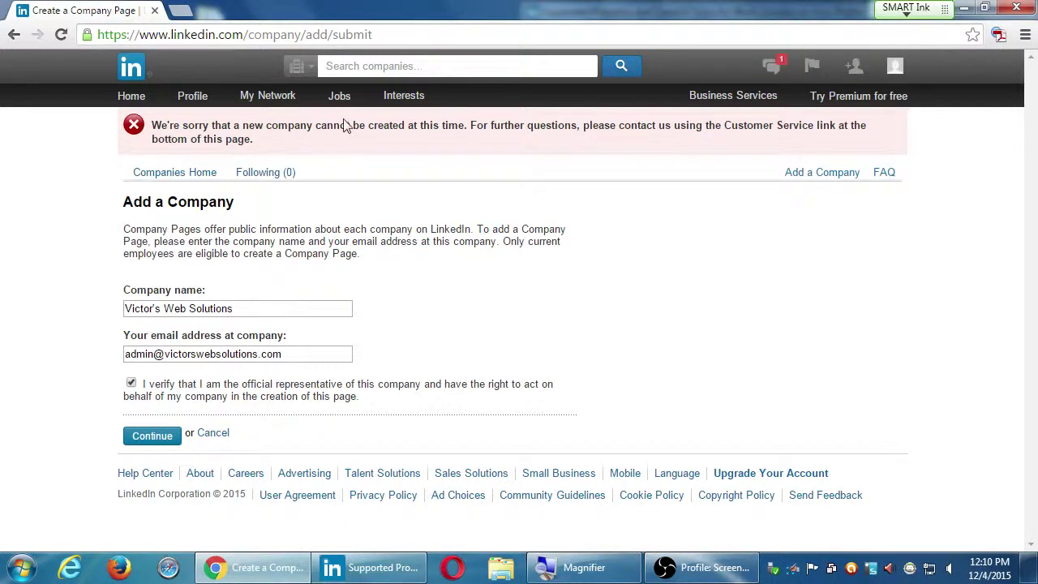
# Step: Leave the refused Add a Company page for the LinkedIn home page
pyautogui.click(134, 97)
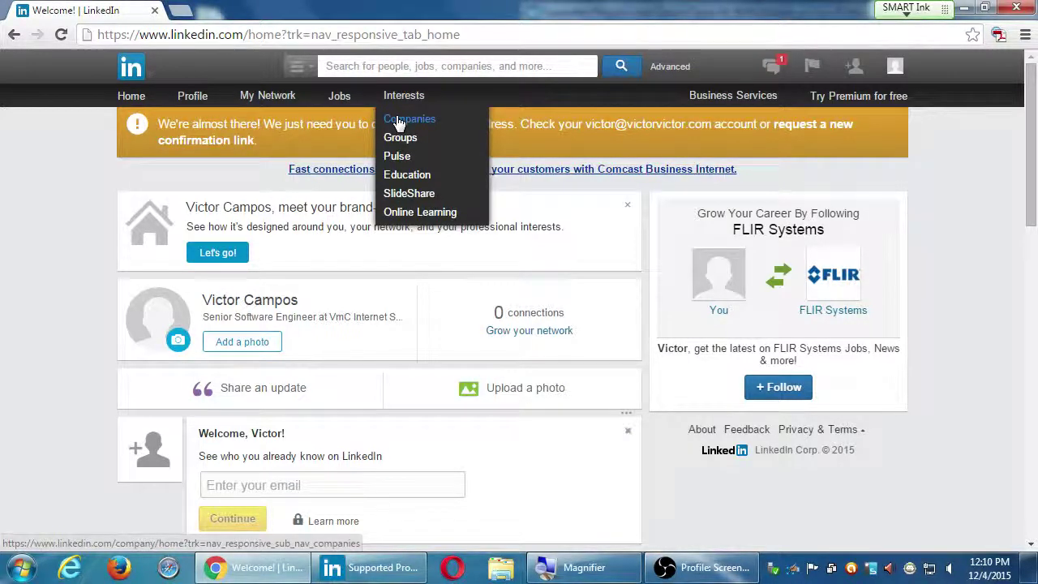
pyautogui.press('super+plus')
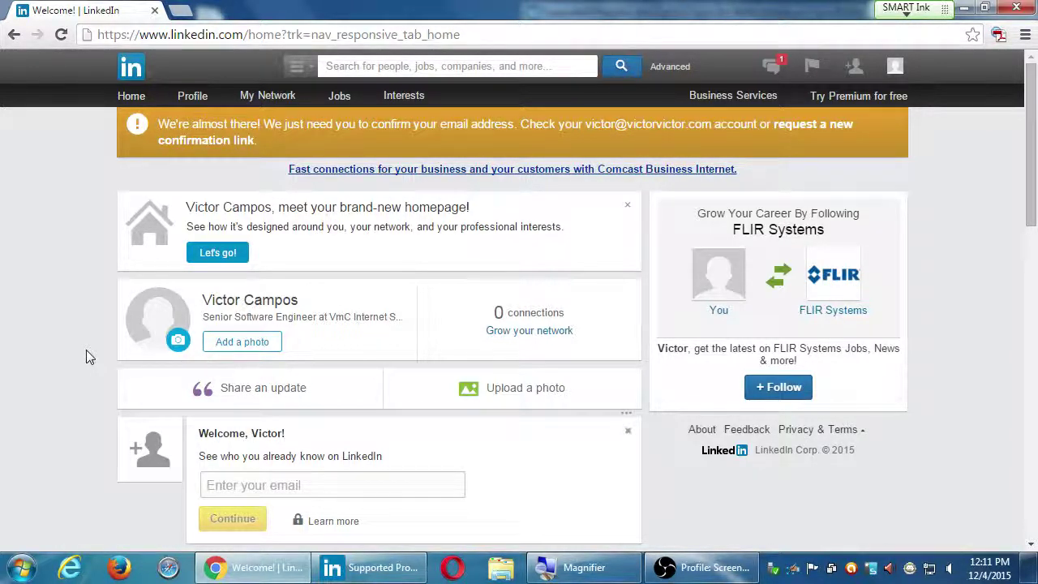
# Step: Start a new update and set its audience to Public + Twitter
pyautogui.click(285, 401)
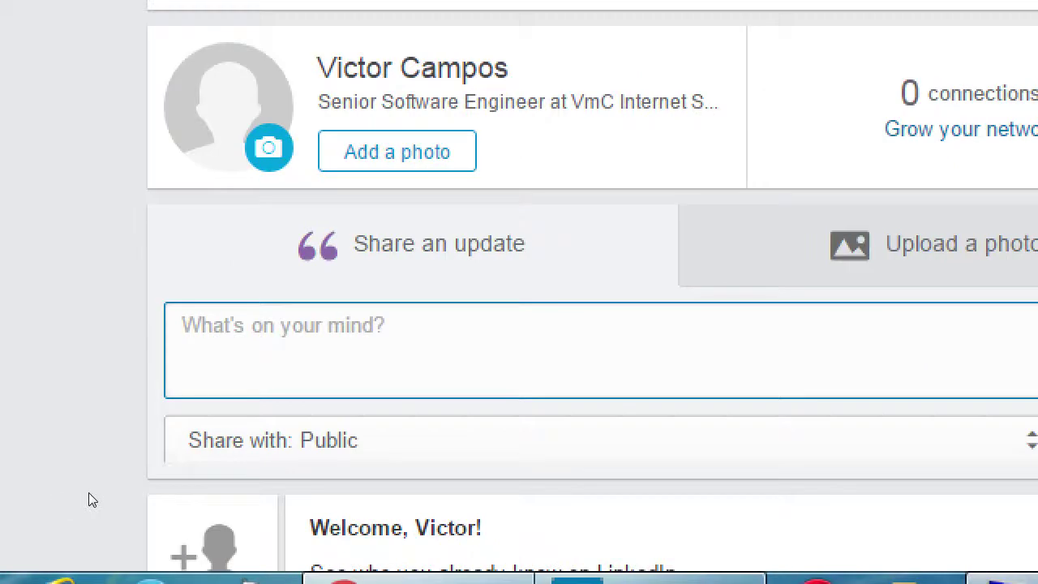
pyautogui.click(180, 454)
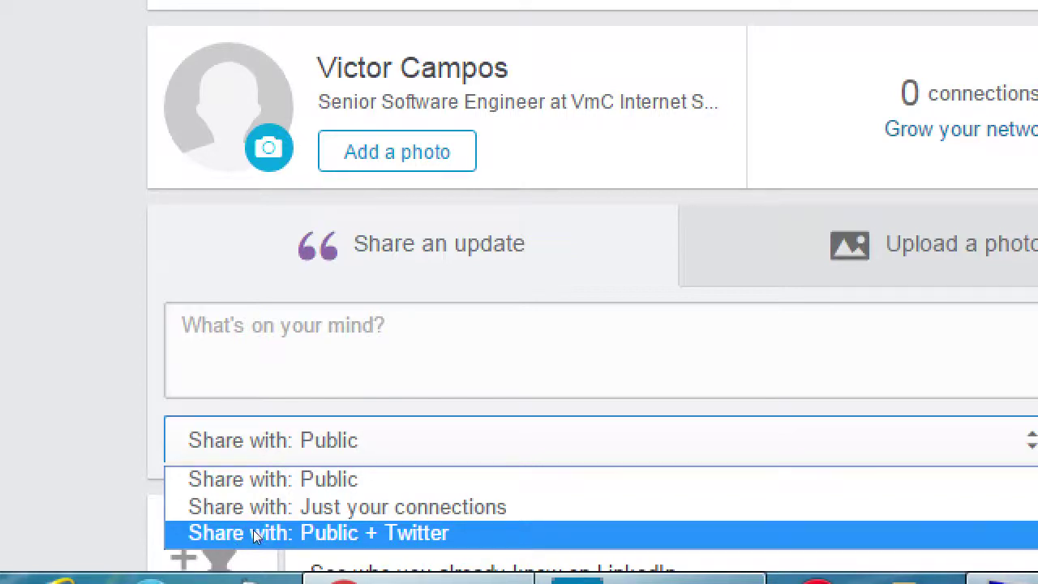
pyautogui.click(253, 533)
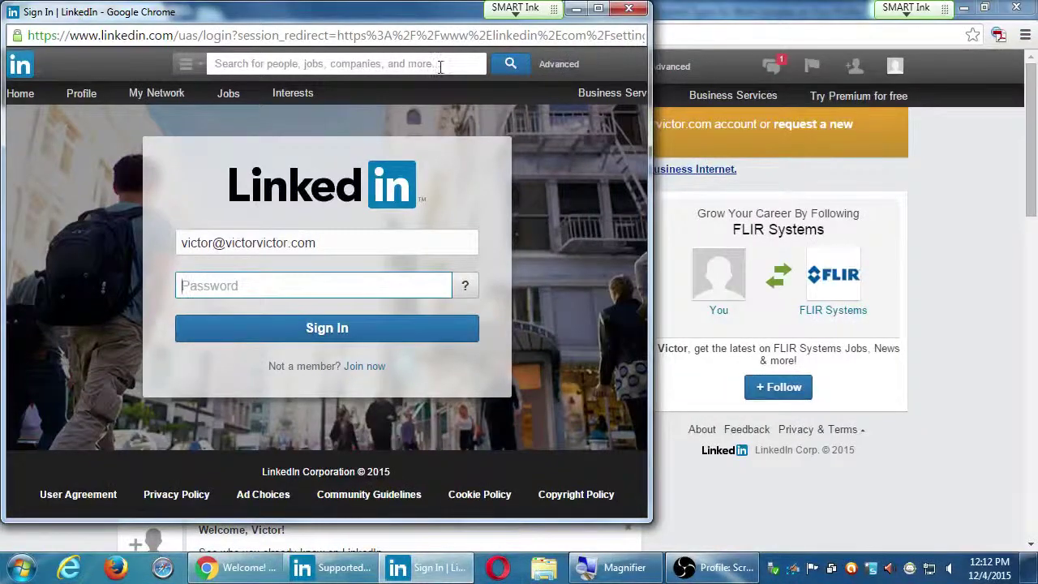
# Step: Dismiss the sign-in popup, reload the LinkedIn home page, and reopen the update box
pyautogui.click(635, 9)
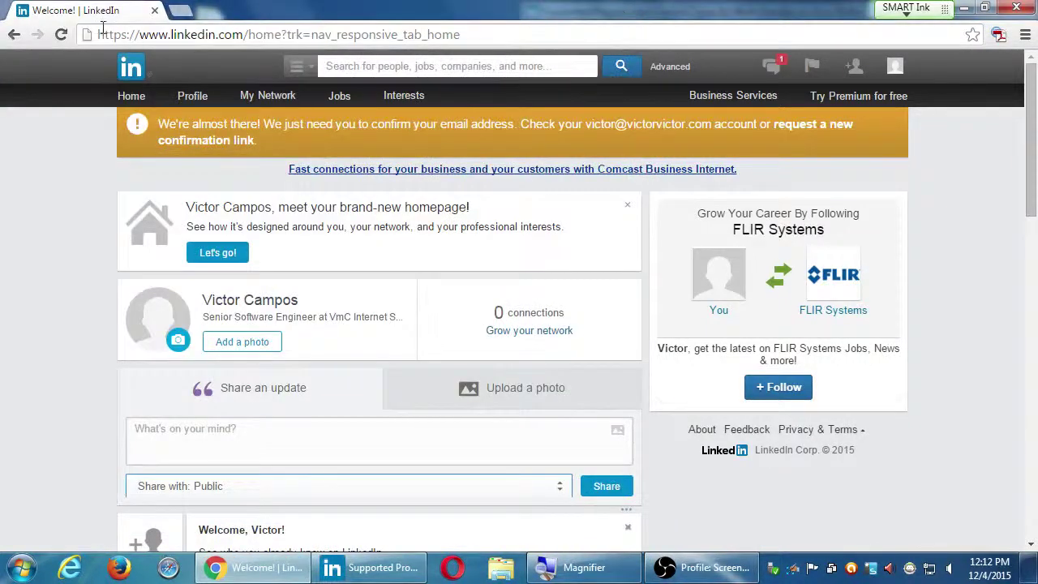
pyautogui.click(67, 36)
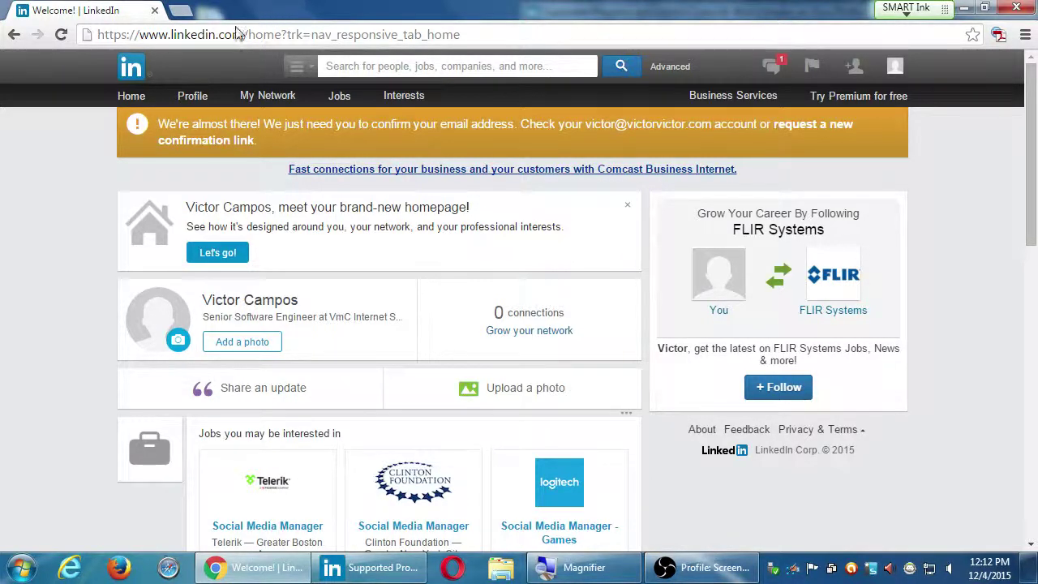
pyautogui.click(273, 398)
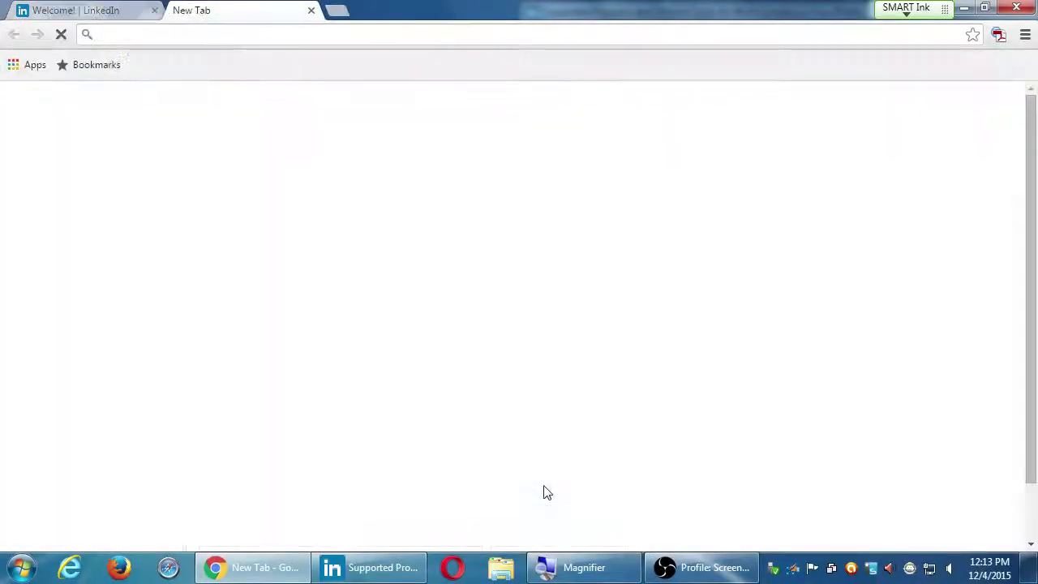
# Step: Go to pmdinteractive.com/blog and open 'The Blog Checklist – Part III of III' post
pyautogui.write('pmdinteractive.com/blog')
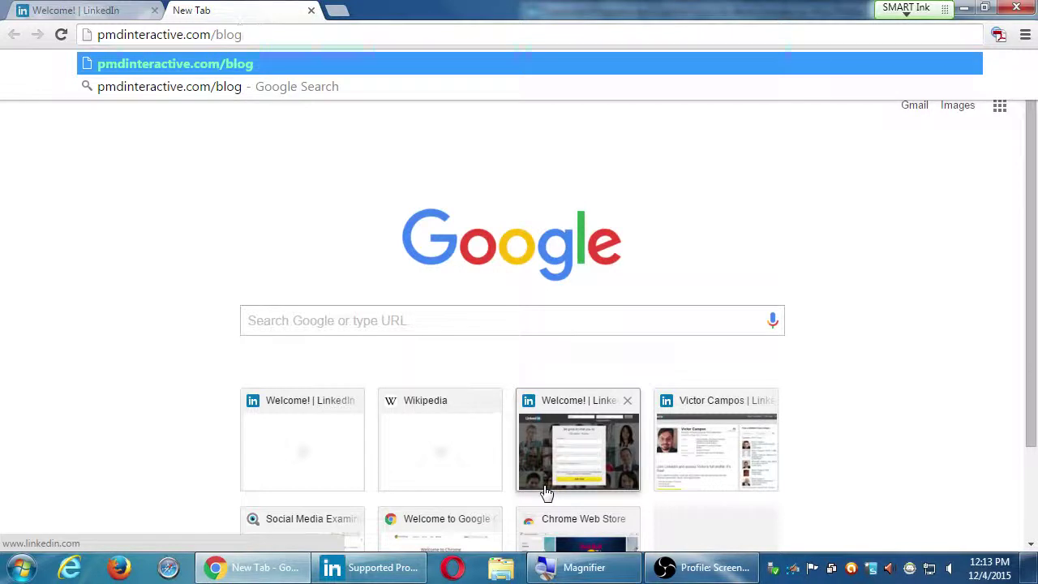
pyautogui.press('Return')
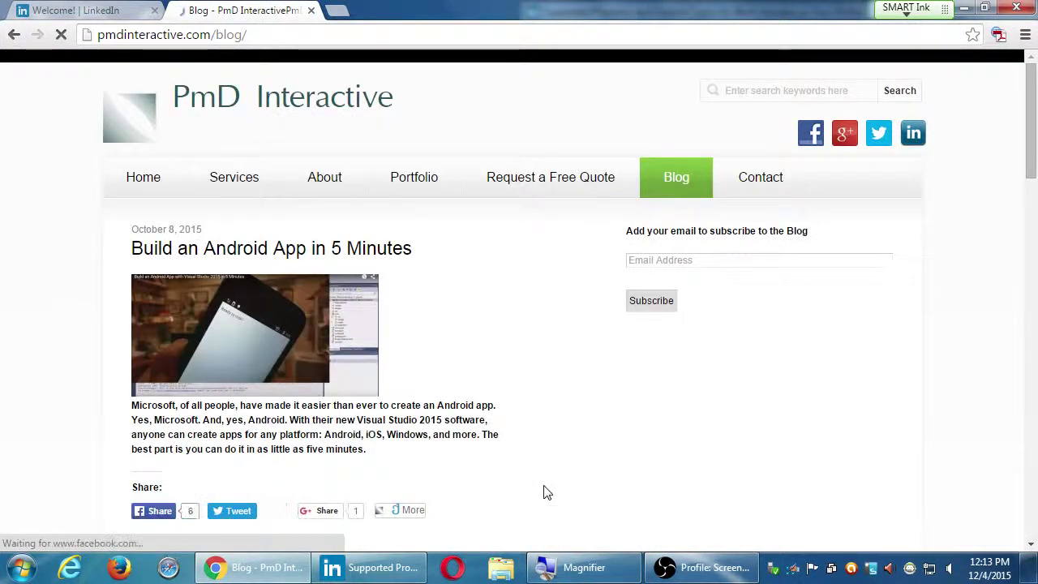
pyautogui.scroll(-4, 498, 493)
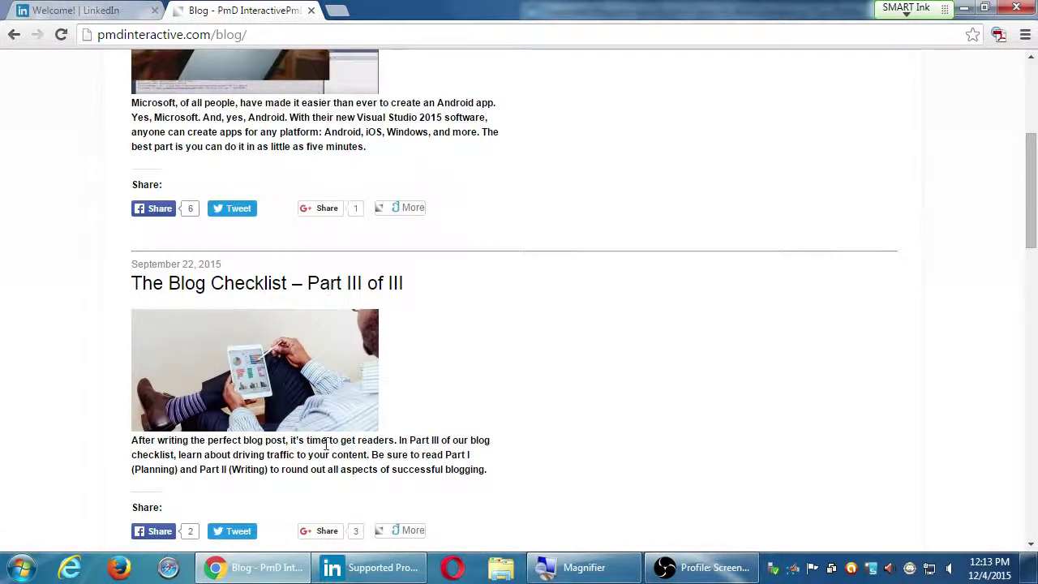
pyautogui.click(278, 353)
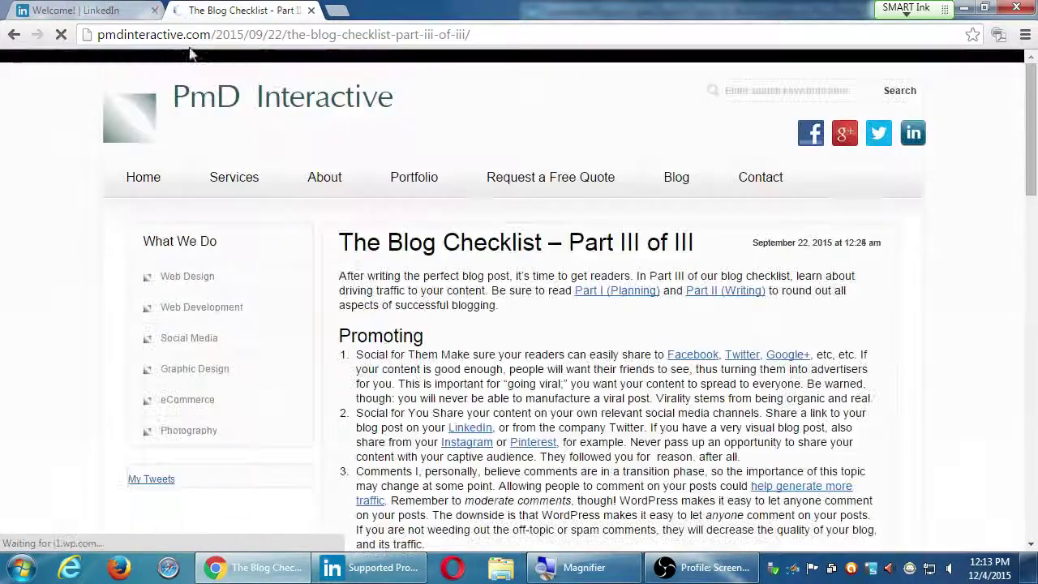
# Step: Copy the article's web address and return to the LinkedIn tab
pyautogui.click(209, 31)
pyautogui.rightClick(208, 31)
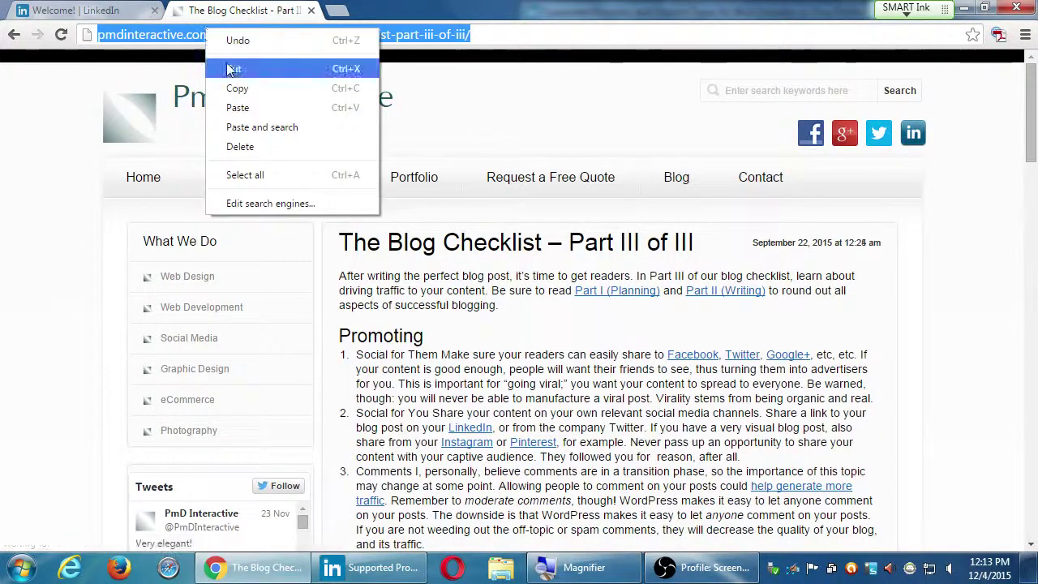
pyautogui.click(235, 91)
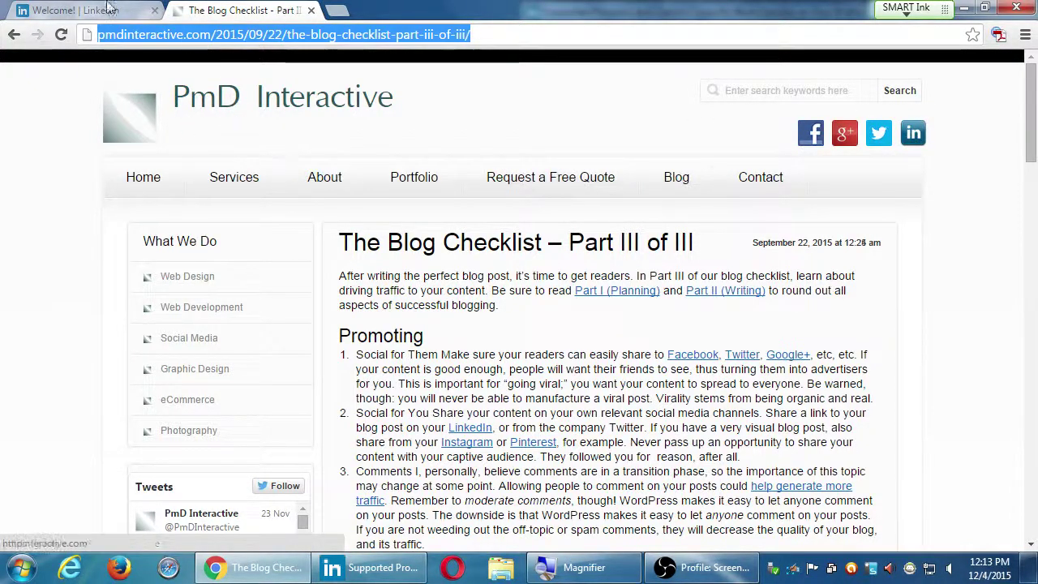
pyautogui.click(59, 8)
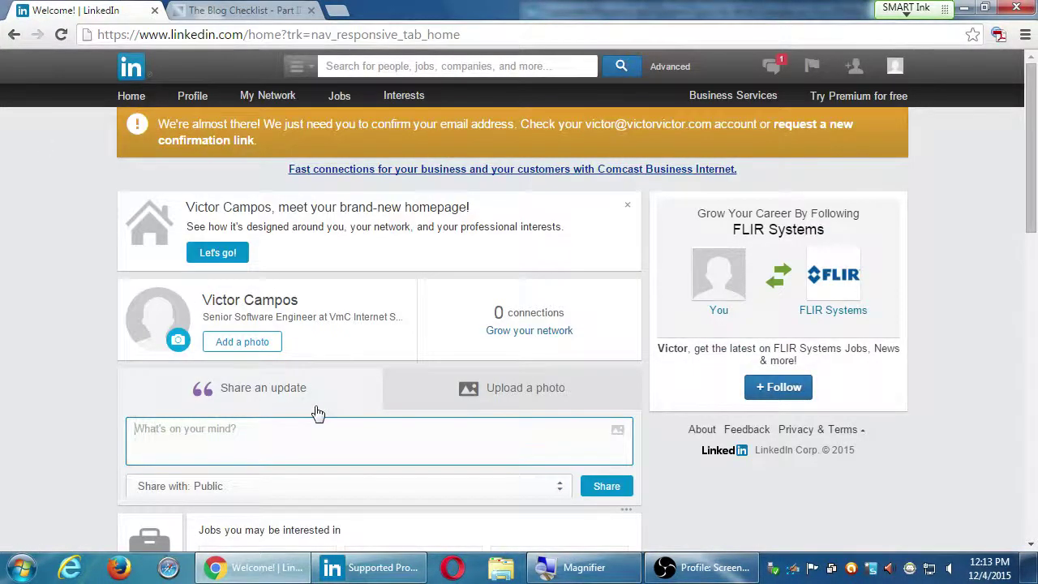
# Step: Paste the Blog Checklist Part III article link into the update box
pyautogui.press('super+plus')
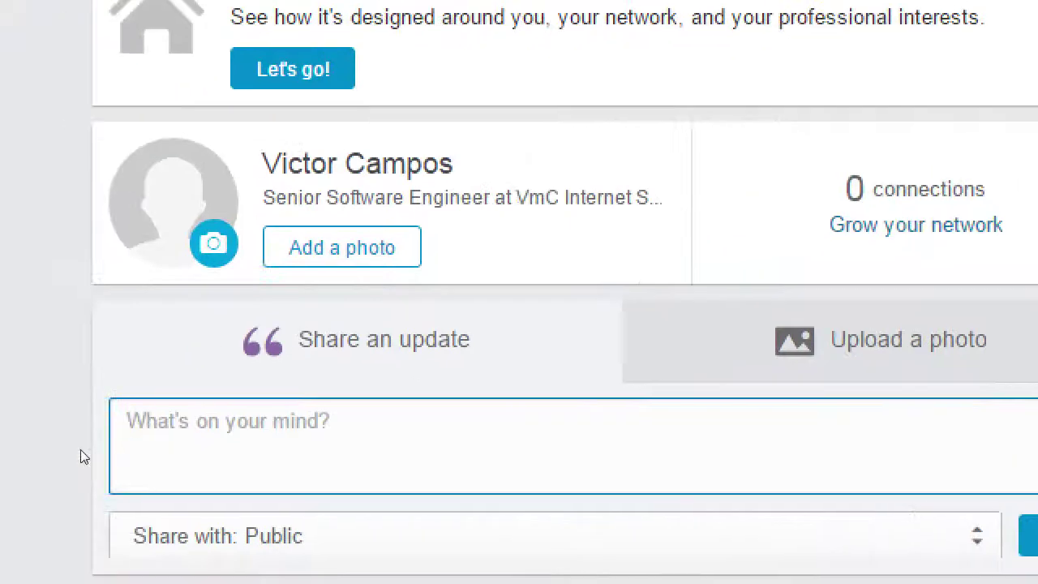
pyautogui.hotkey('ctrl', 'v')
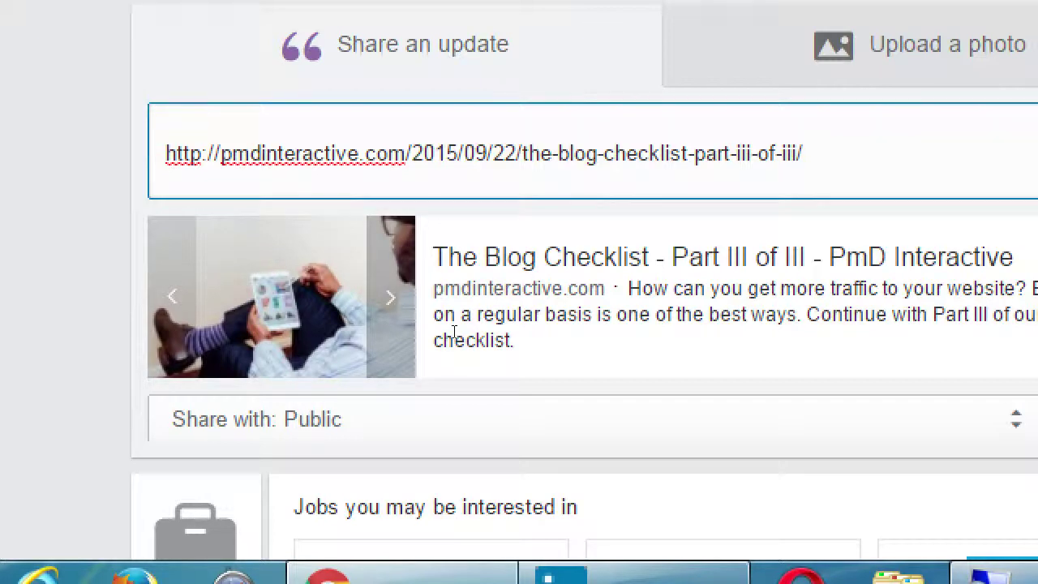
# Step: Write 'Found this fascinating article on writing Blog posts!' above the link, correcting the 'postss' typo
pyautogui.write('Found this fasc')
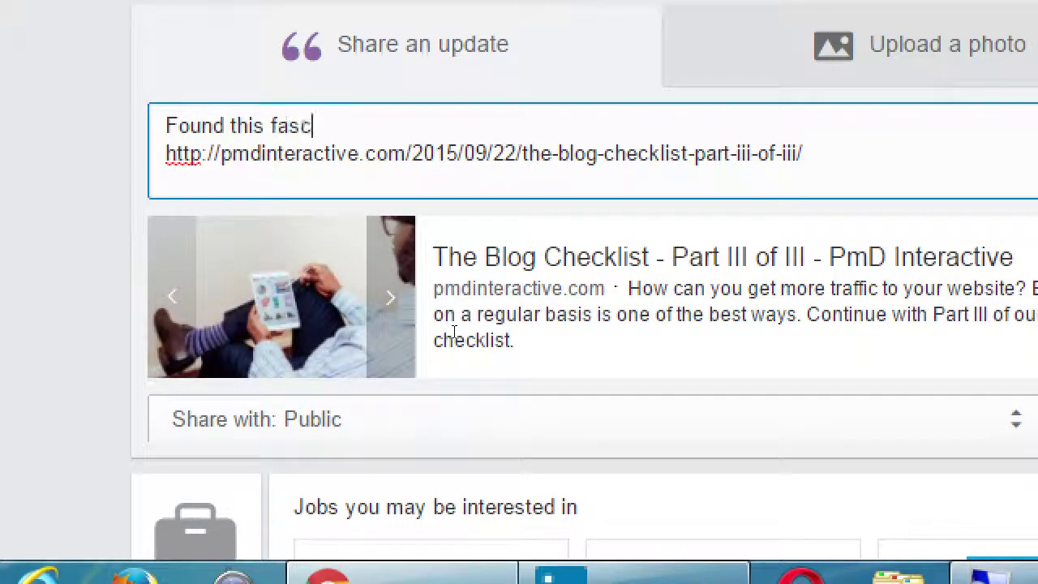
pyautogui.write('inating article on wr')
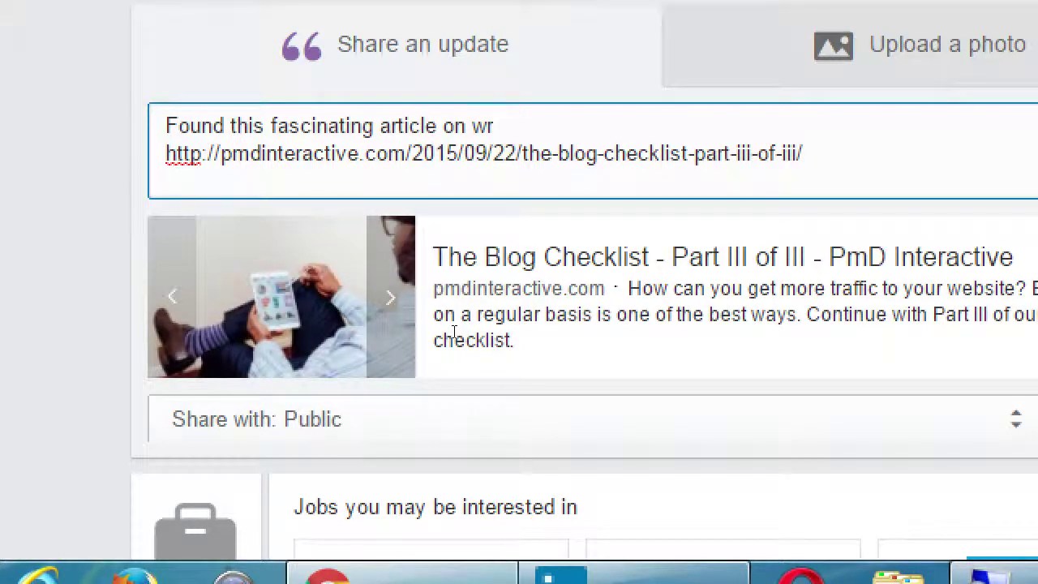
pyautogui.write('iting Blo')
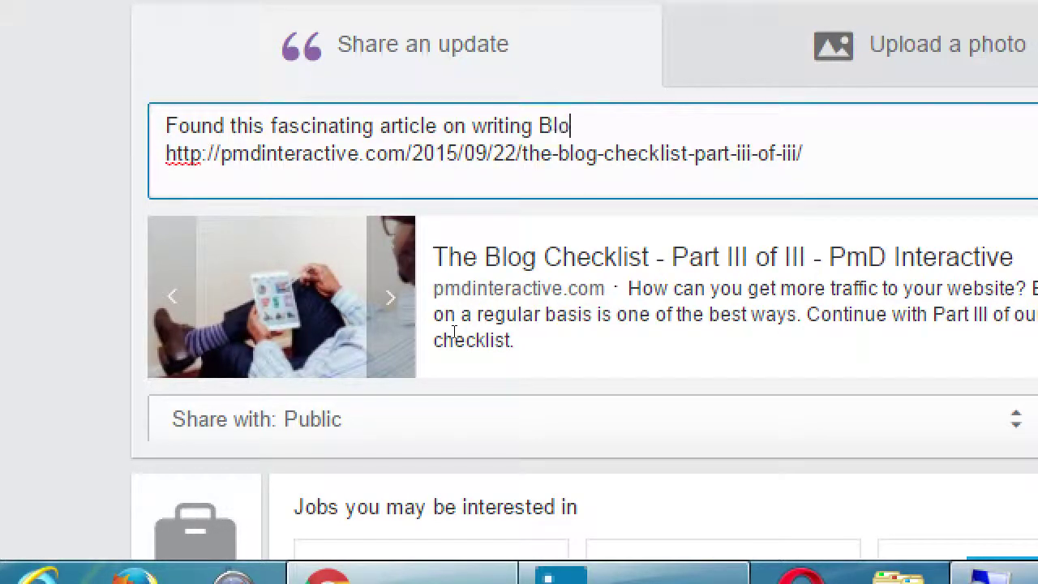
pyautogui.write('g postss')
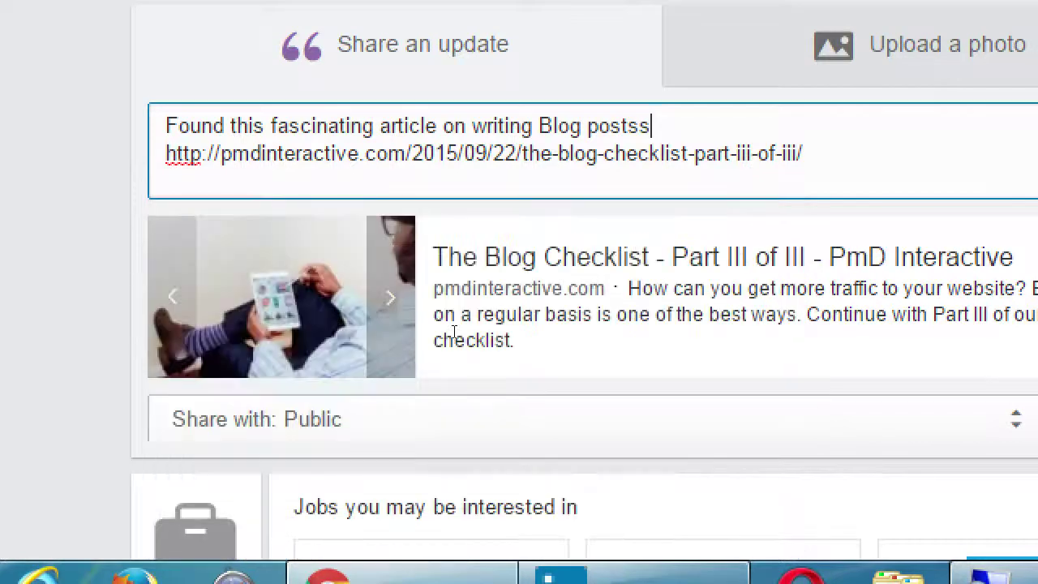
pyautogui.press('BackSpace')
pyautogui.write('!')
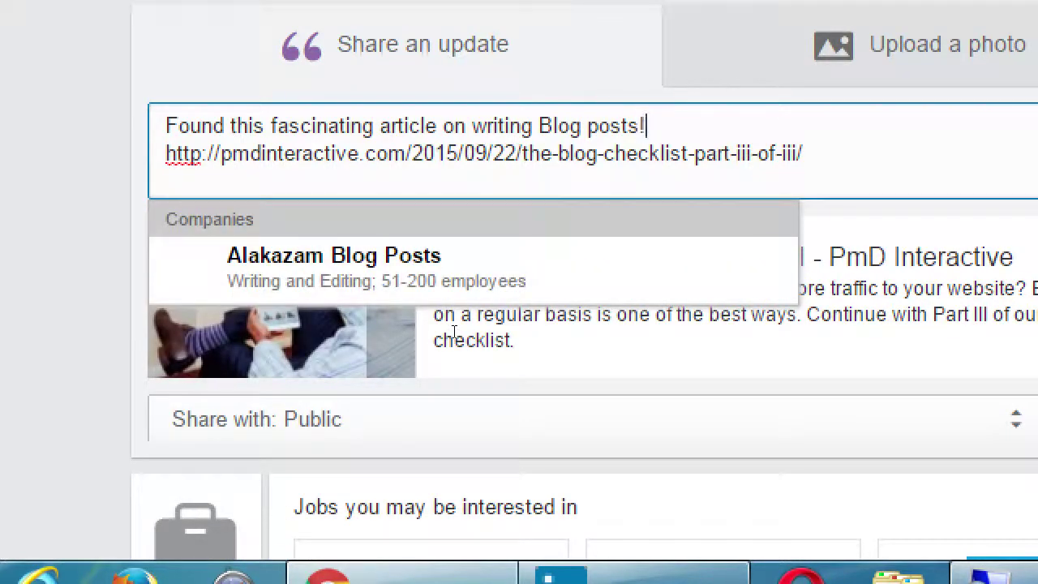
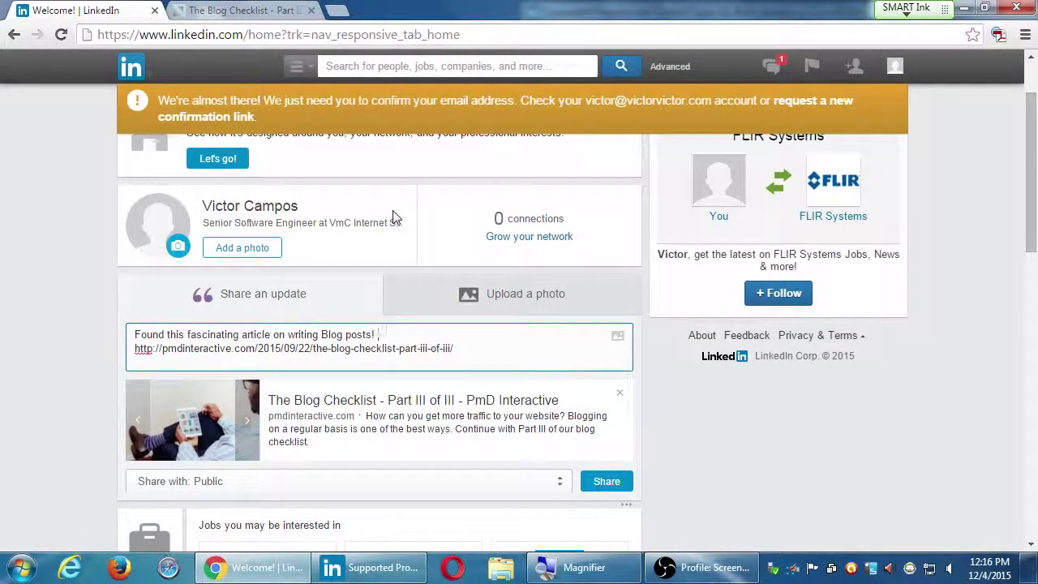
# Step: Publicly share the Blog Checklist - Part III link with 'Found this fascinating article on writing Blog posts!'
pyautogui.click(607, 482)
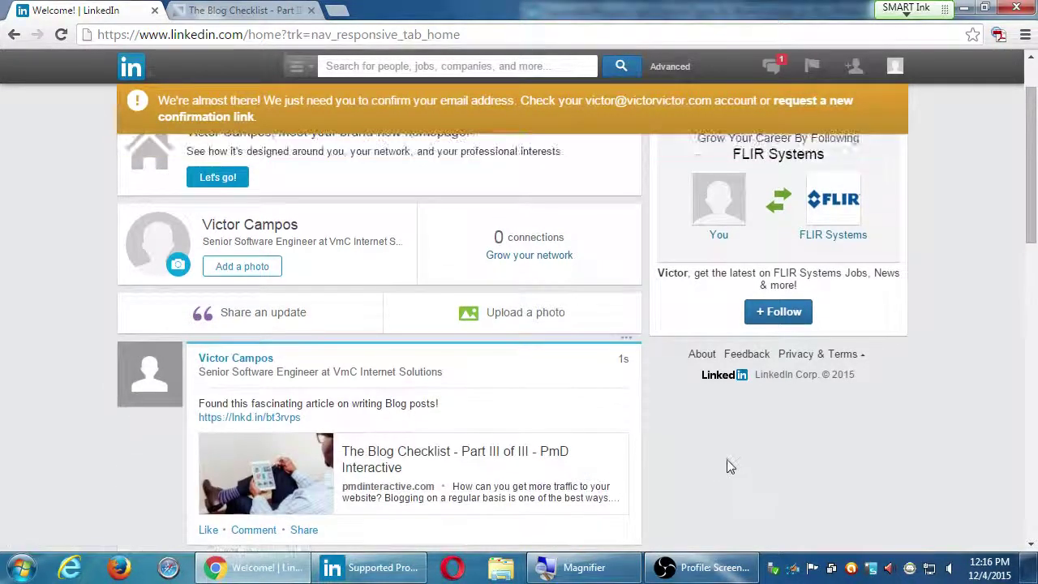
pyautogui.scroll(-1, 726, 458)
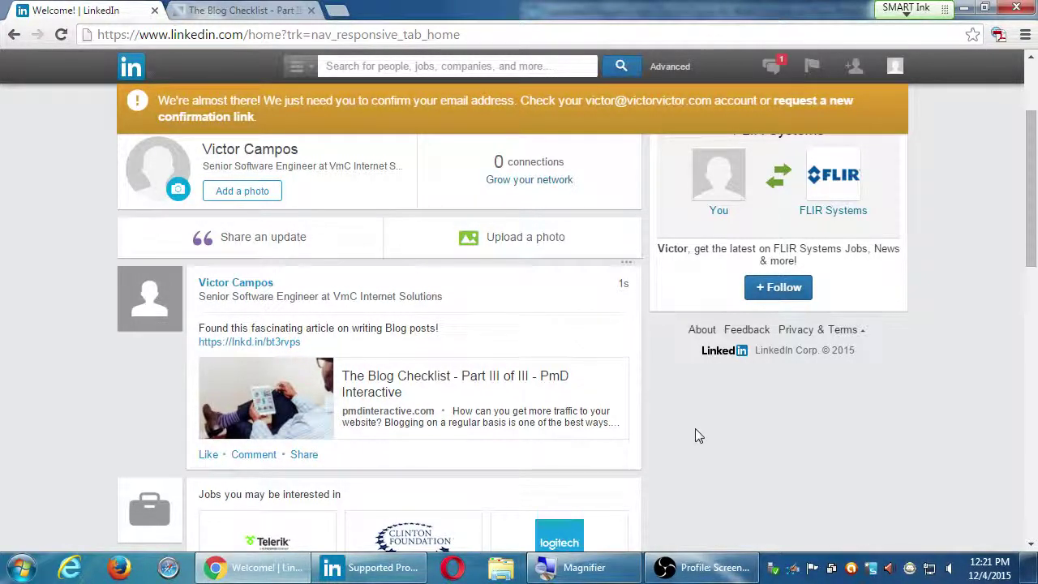
pyautogui.scroll(2, 695, 430)
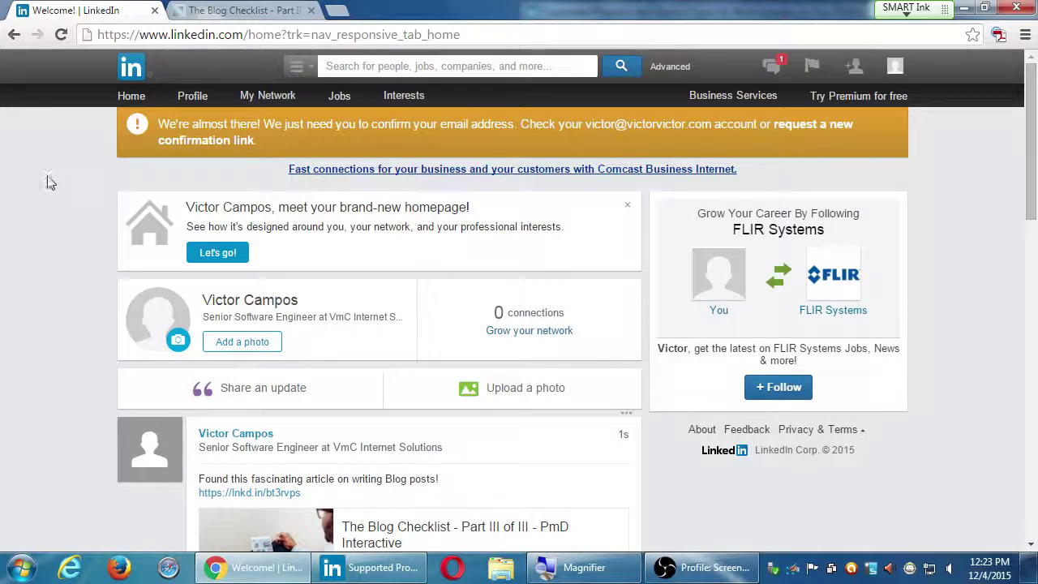
pyautogui.scroll(-1, 51, 363)
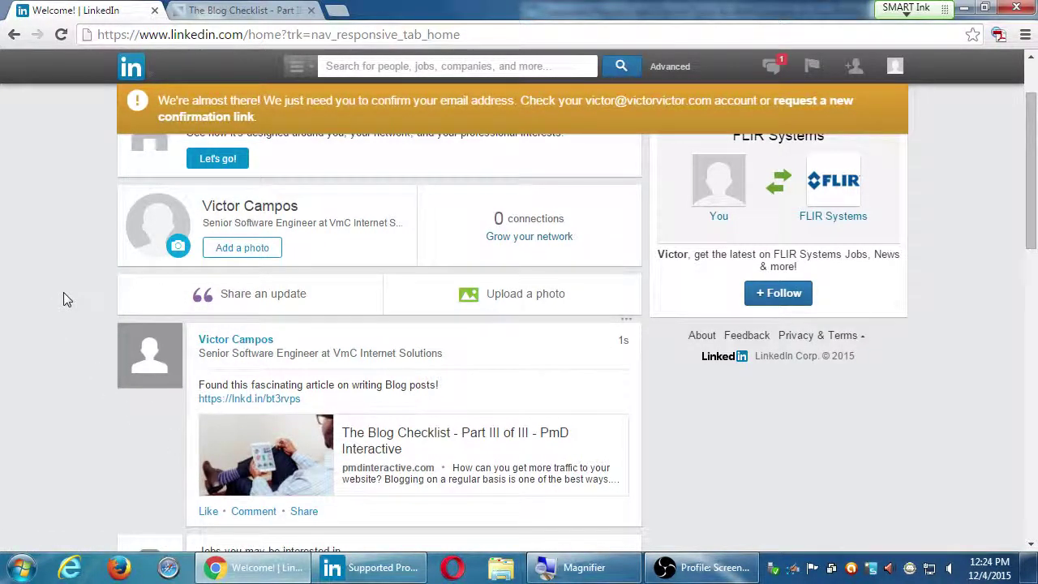
pyautogui.scroll(1, 63, 299)
pyautogui.scroll(-2, 203, 412)
pyautogui.scroll(2, 231, 414)
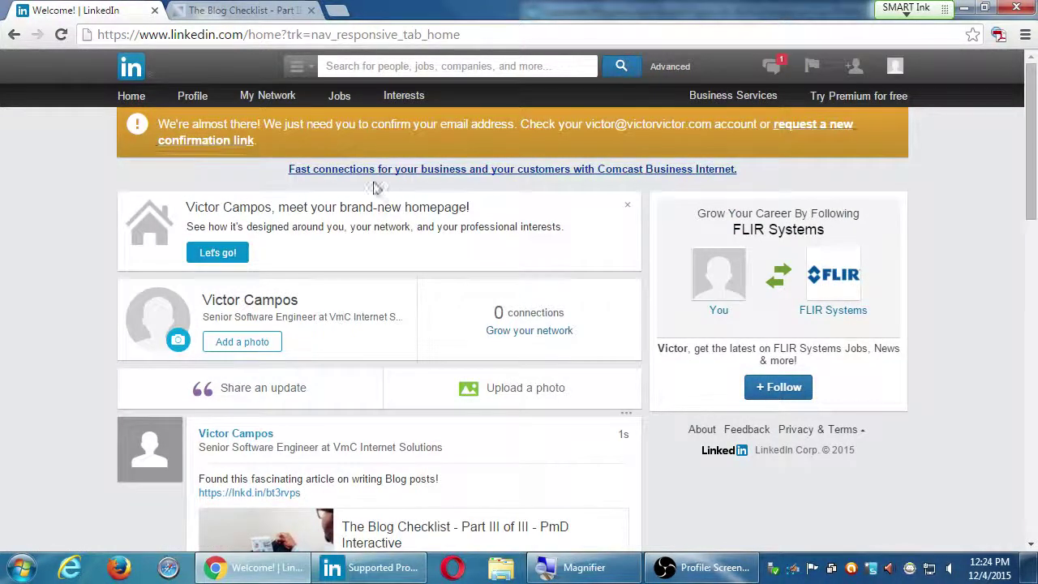
# Step: Open Pulse from the Interests menu and scroll down through its article feed
pyautogui.moveTo(403, 103)
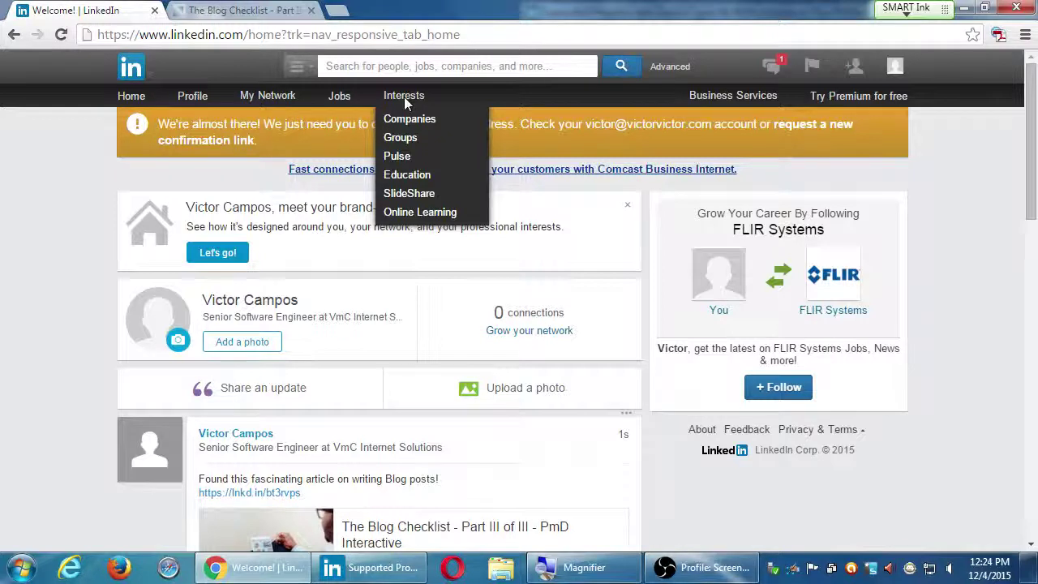
pyautogui.click(397, 162)
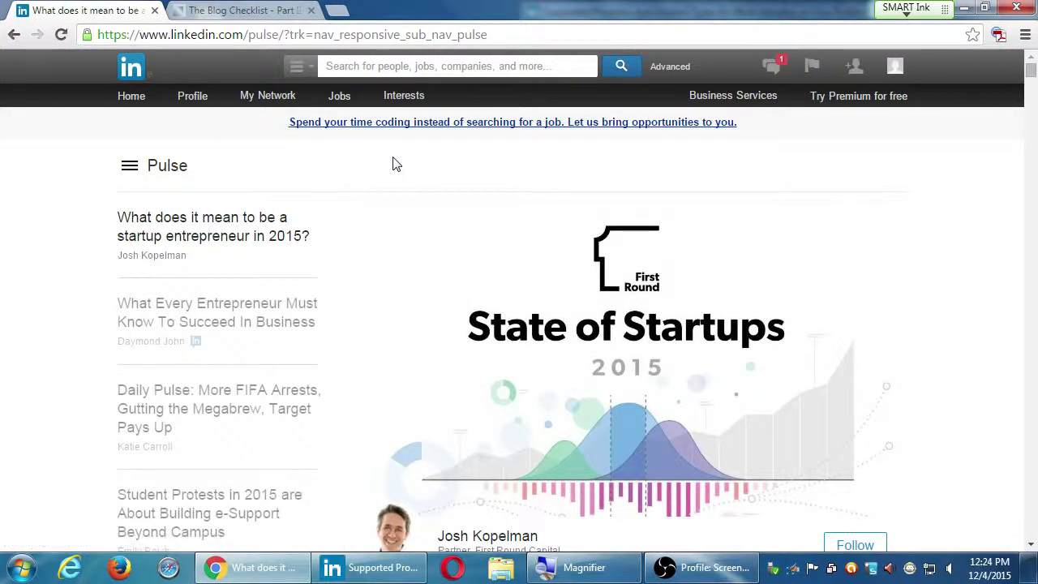
pyautogui.scroll(-2, 402, 174)
pyautogui.scroll(-10, 401, 174)
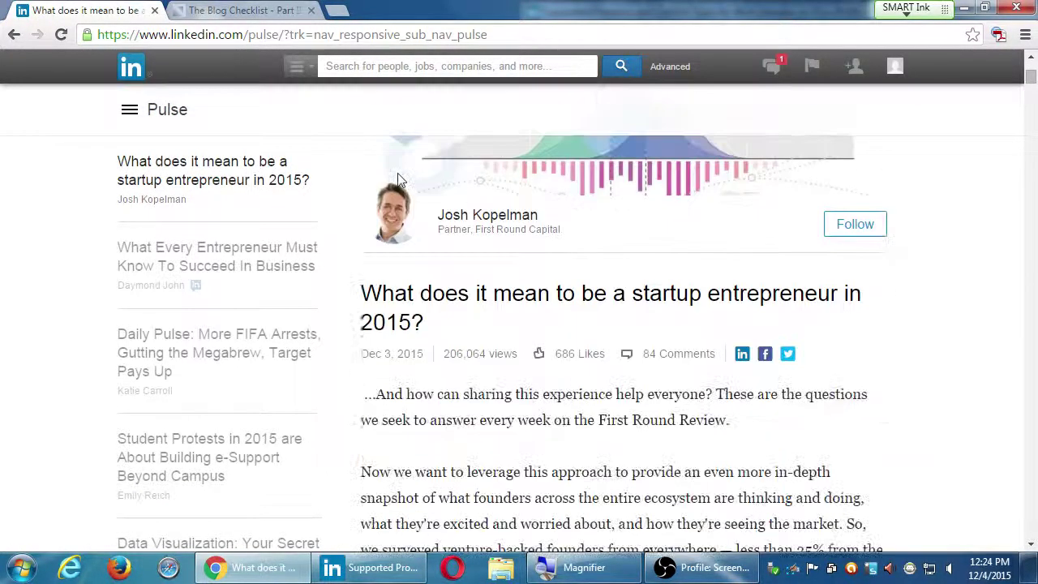
pyautogui.scroll(-5, 428, 224)
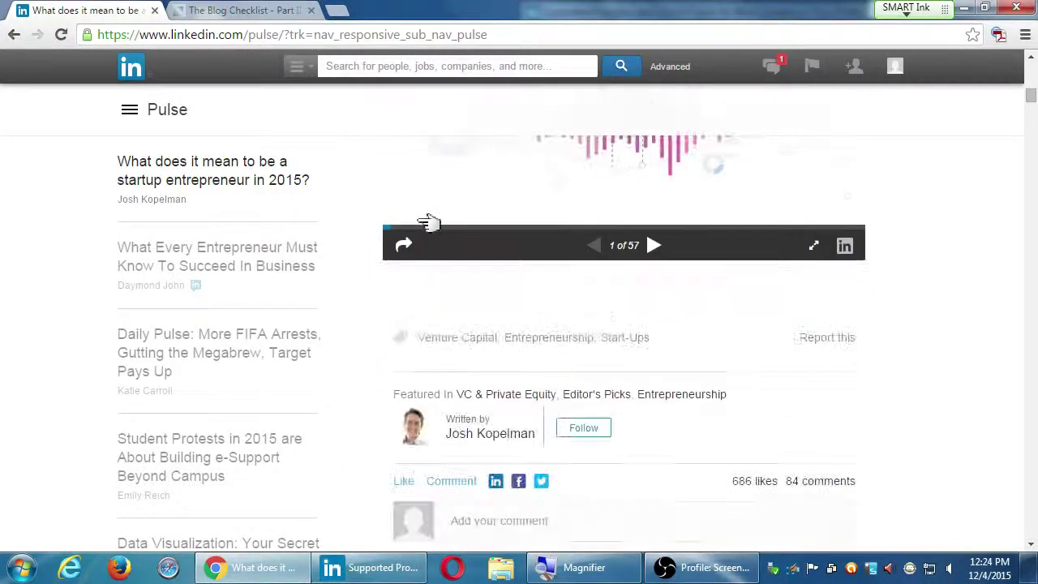
pyautogui.scroll(-6, 418, 219)
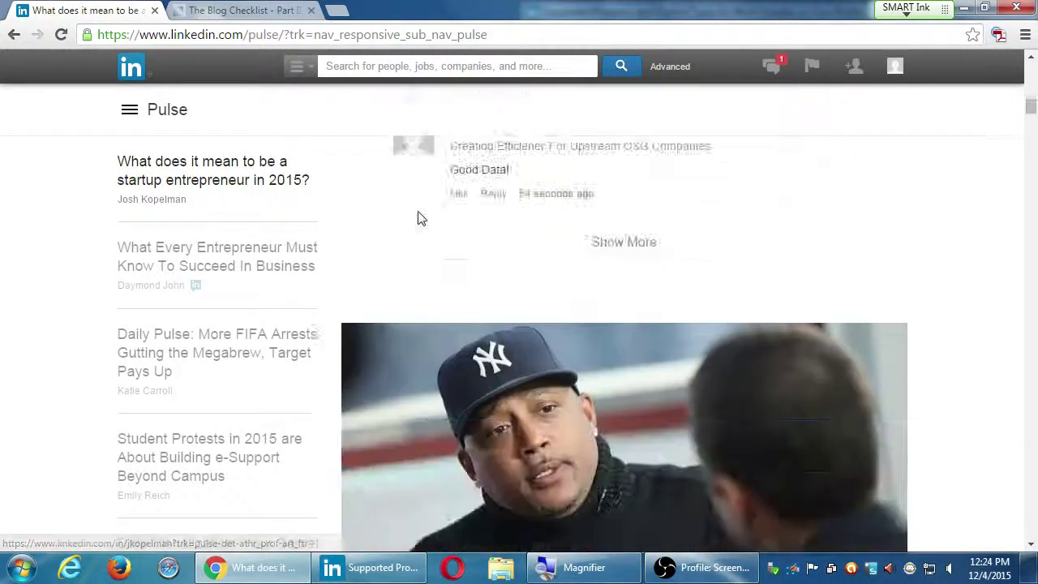
pyautogui.scroll(-2, 417, 217)
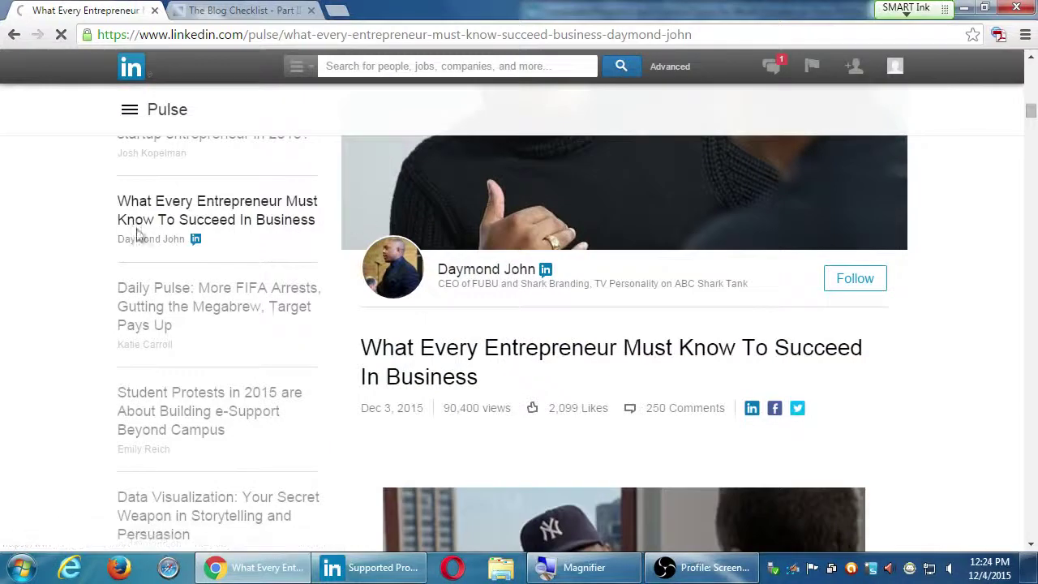
pyautogui.scroll(-8, 186, 309)
pyautogui.scroll(-5, 190, 308)
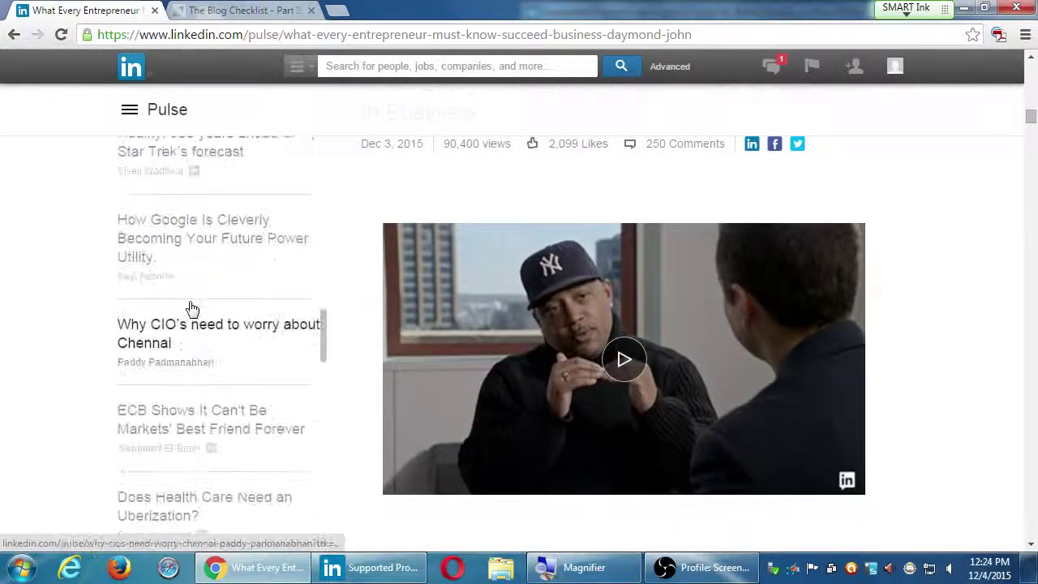
pyautogui.scroll(-1, 213, 292)
pyautogui.scroll(-1, 215, 296)
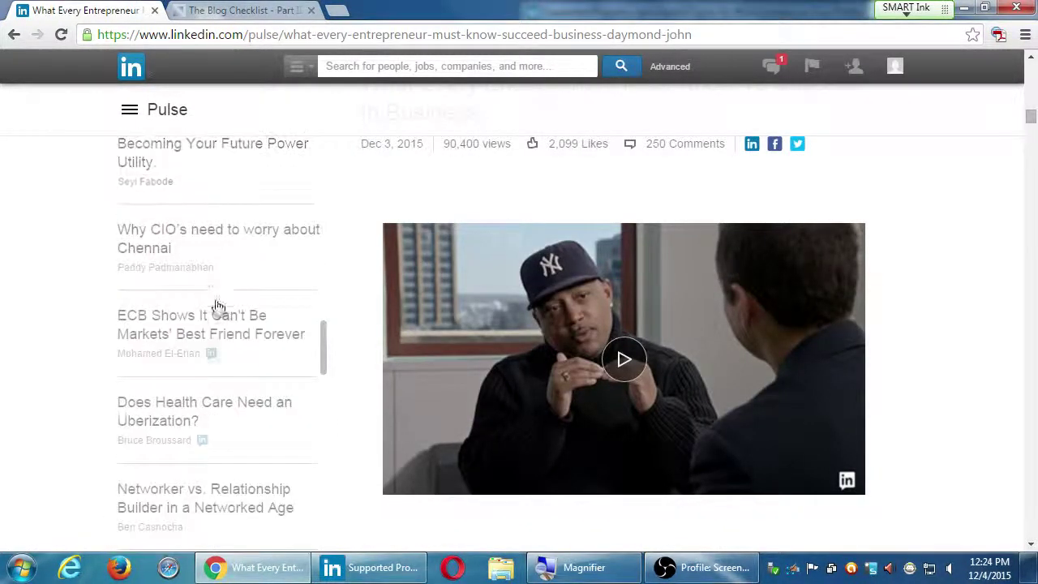
# Step: Scroll back up to Josh Kopelman's 'startup entrepreneur in 2015' article
pyautogui.scroll(1, 216, 441)
pyautogui.scroll(-3, 217, 440)
pyautogui.scroll(-12, 216, 430)
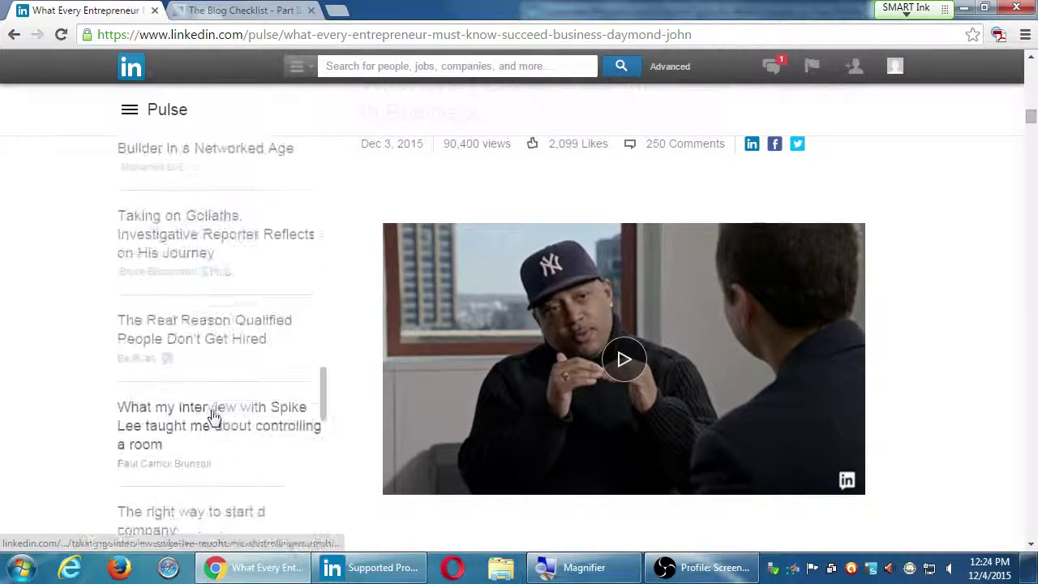
pyautogui.scroll(-4, 216, 410)
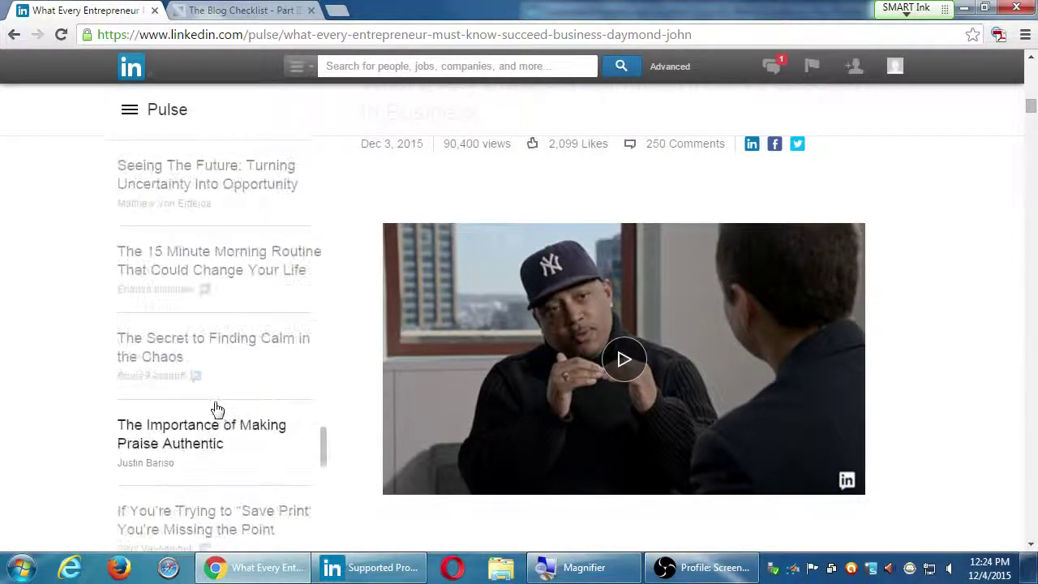
pyautogui.scroll(7, 897, 350)
pyautogui.scroll(10, 917, 342)
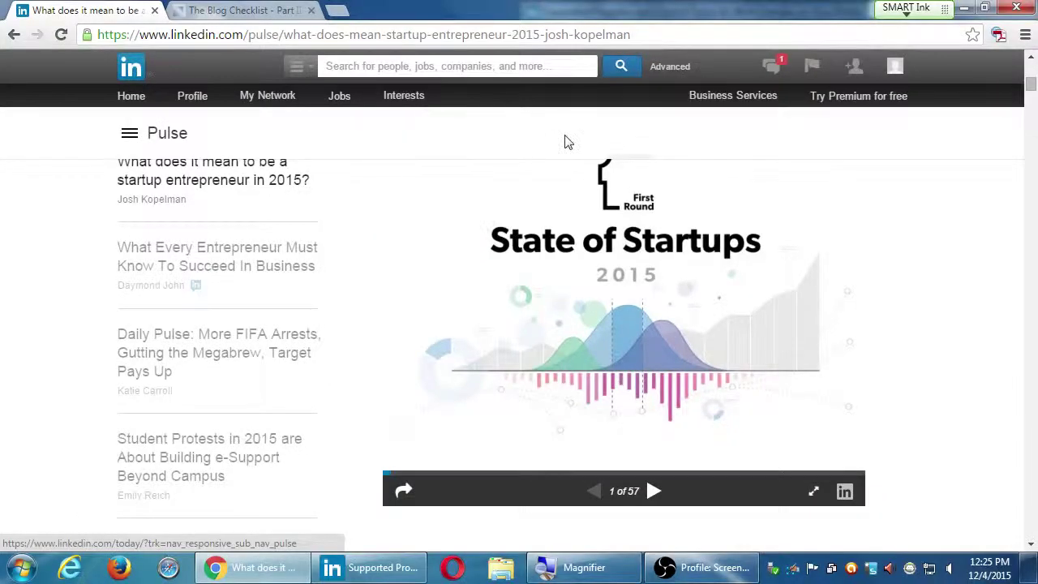
# Step: Check the Pulse channel list and skim the 2015 startup entrepreneur article and founder survey
pyautogui.click(130, 136)
pyautogui.scroll(-3, 188, 289)
pyautogui.scroll(5, 188, 288)
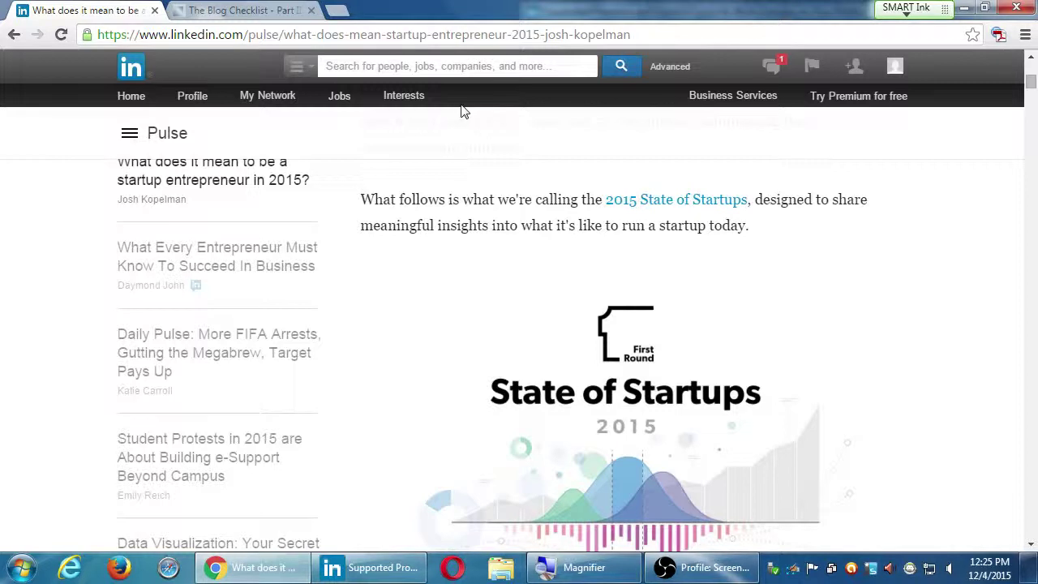
pyautogui.scroll(-2, 492, 154)
pyautogui.scroll(4, 582, 187)
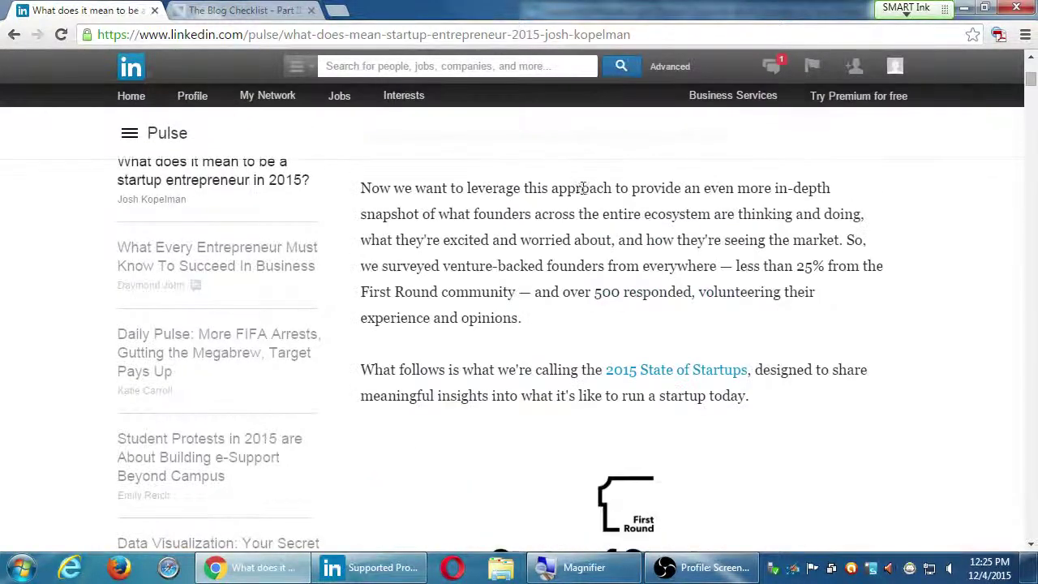
pyautogui.scroll(2, 582, 187)
pyautogui.moveTo(414, 96)
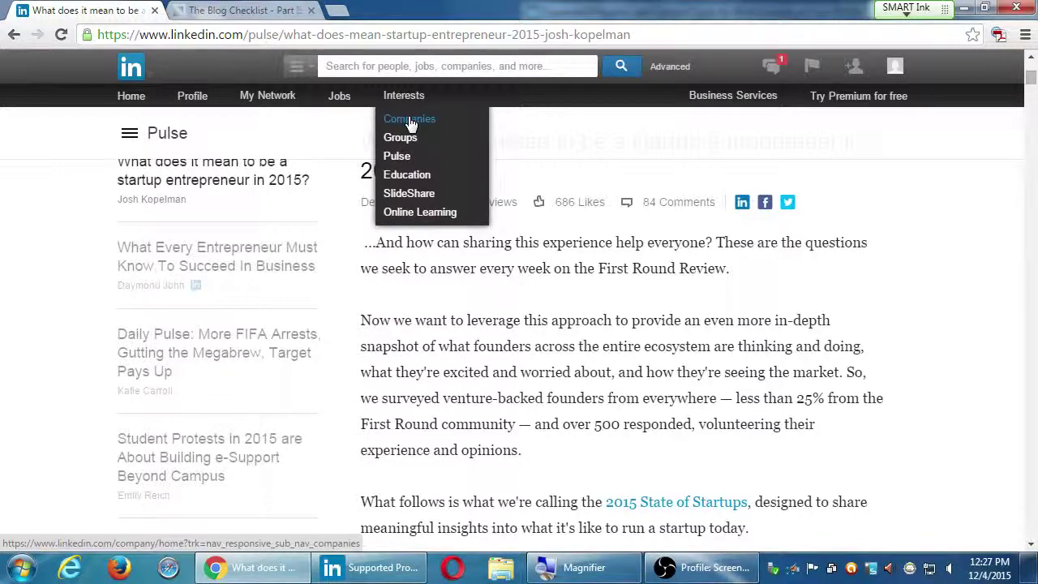
# Step: Go to Interests > Companies and look over the Companies home page
pyautogui.click(411, 120)
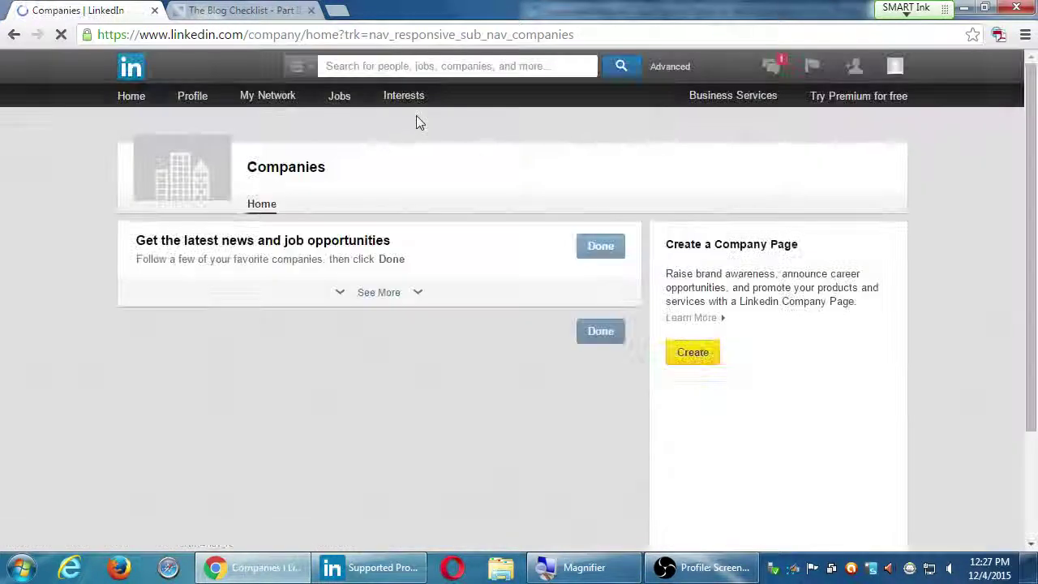
pyautogui.scroll(-3, 764, 395)
pyautogui.scroll(3, 737, 408)
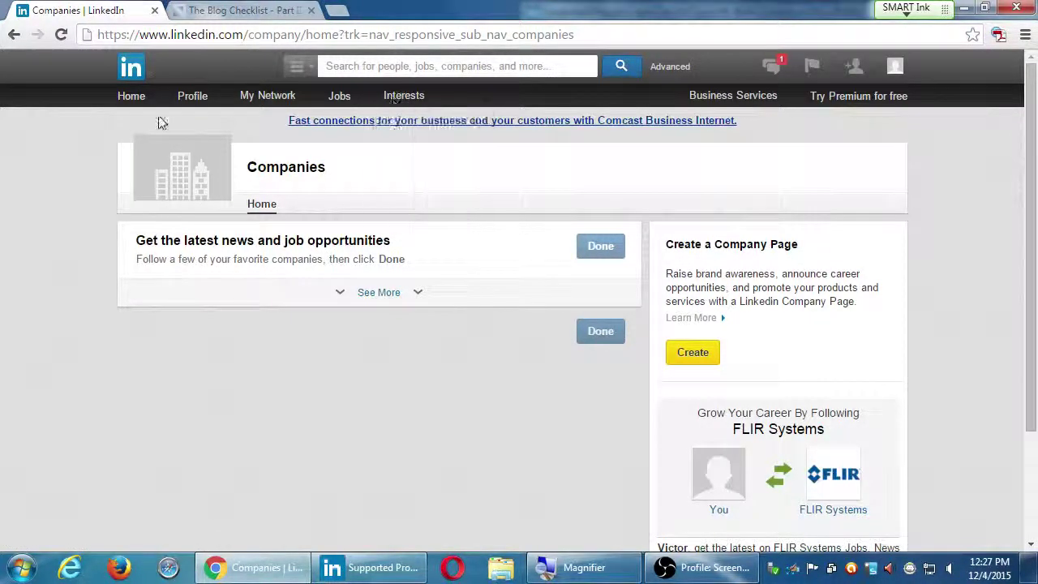
# Step: Return to the LinkedIn home feed and start a new update in the share box
pyautogui.click(137, 99)
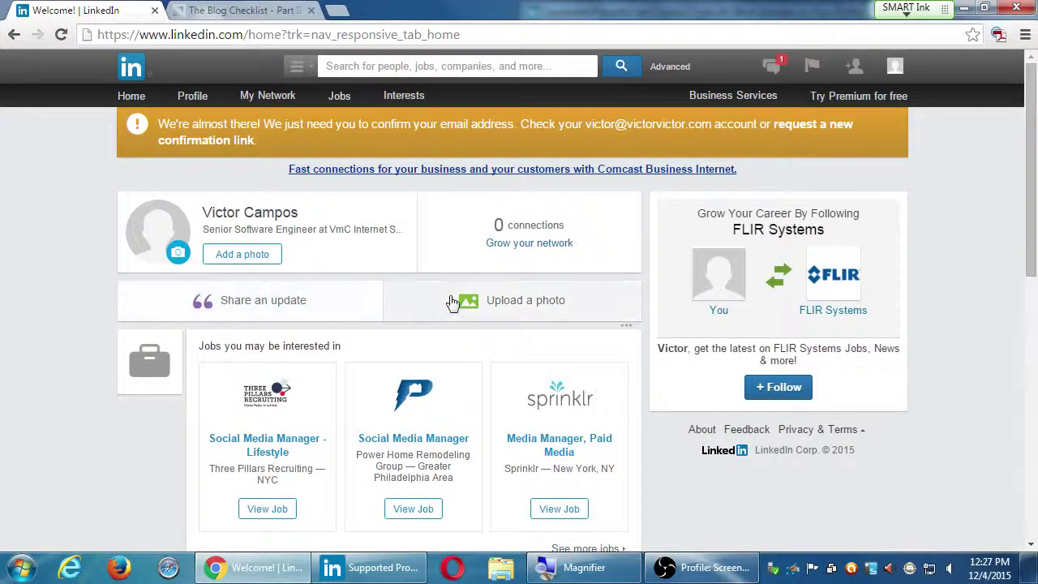
pyautogui.click(223, 316)
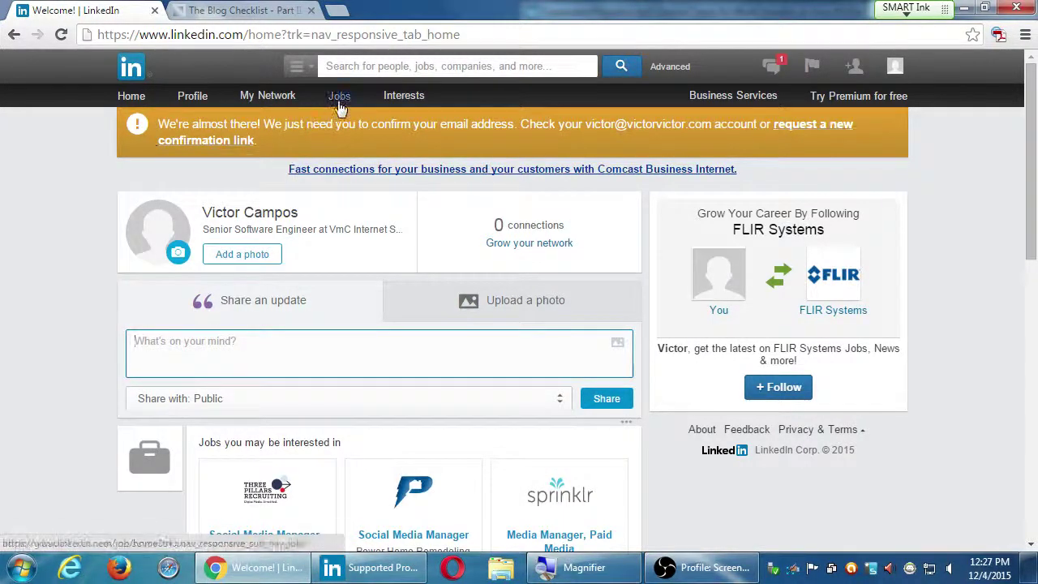
pyautogui.moveTo(382, 98)
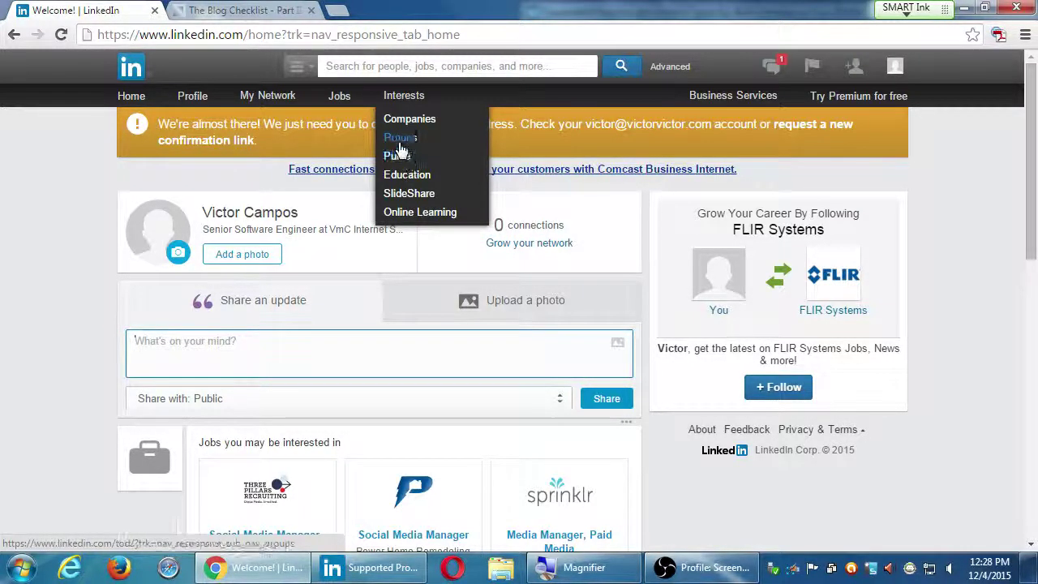
# Step: Go to Interests > Groups and view the Today's highlights page
pyautogui.click(400, 139)
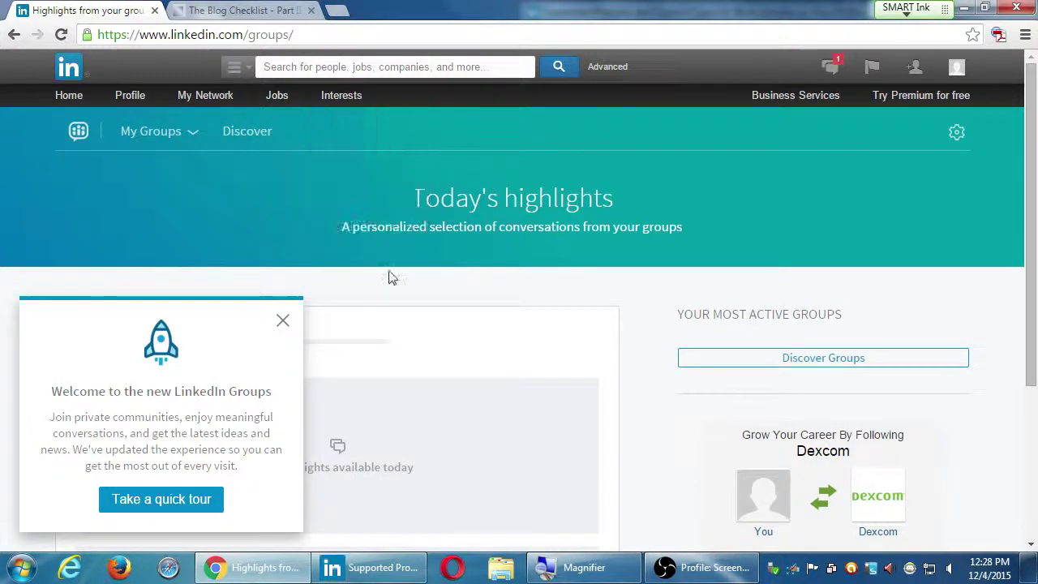
pyautogui.scroll(-1, 389, 279)
pyautogui.scroll(1, 461, 369)
# Step: Dismiss the welcome-to-new-Groups message and open the My Groups list with its search
pyautogui.click(172, 500)
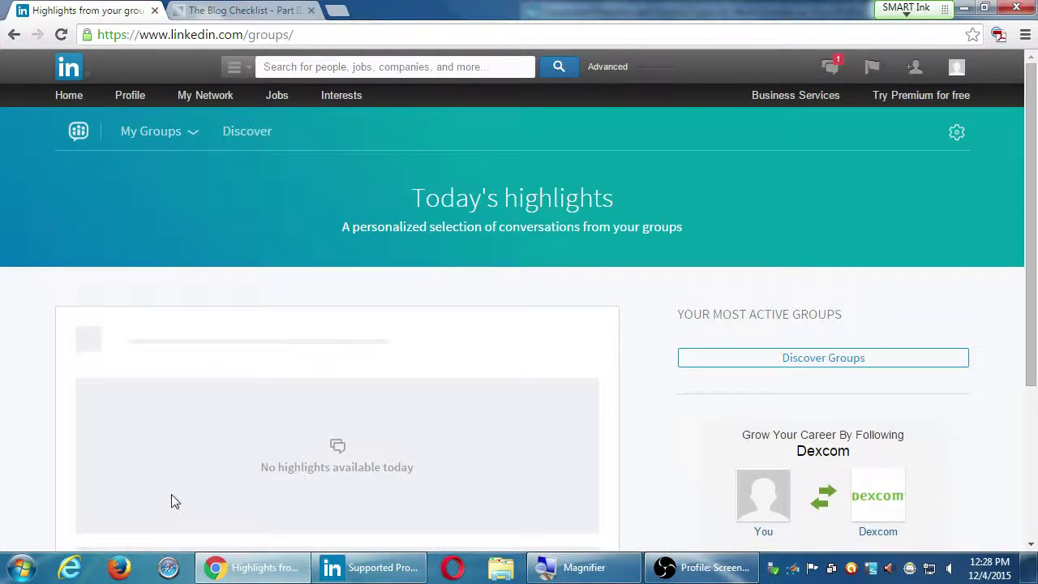
pyautogui.scroll(-3, 181, 485)
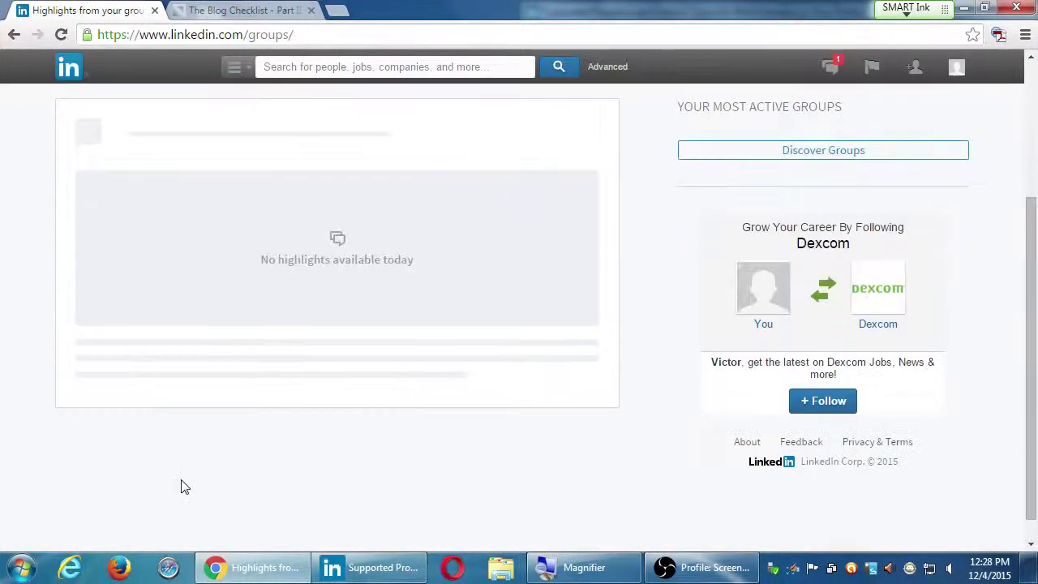
pyautogui.scroll(3, 181, 486)
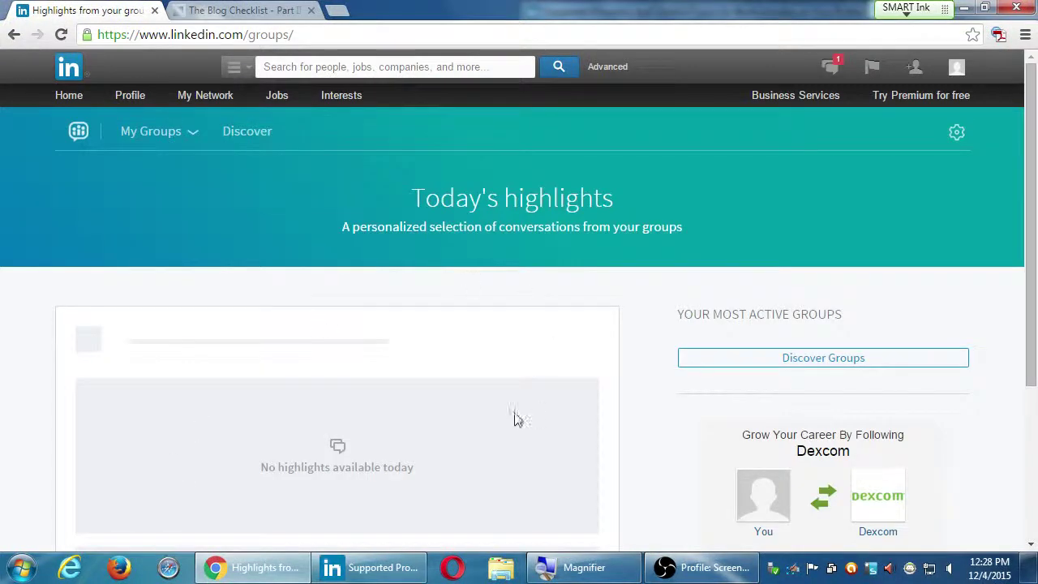
pyautogui.scroll(-3, 719, 405)
pyautogui.scroll(3, 716, 412)
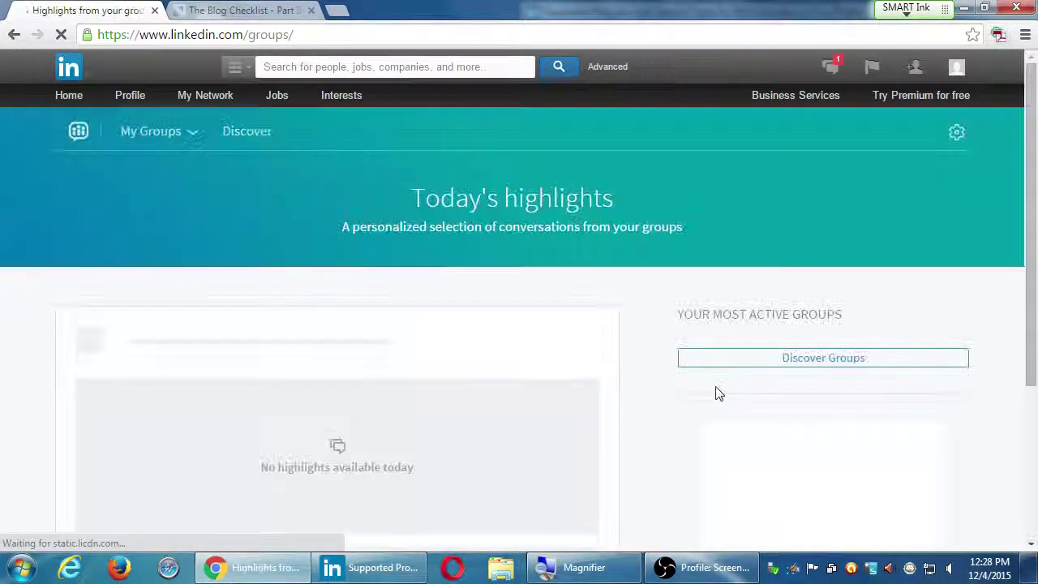
pyautogui.scroll(-2, 710, 394)
pyautogui.scroll(-1, 709, 395)
pyautogui.scroll(3, 709, 394)
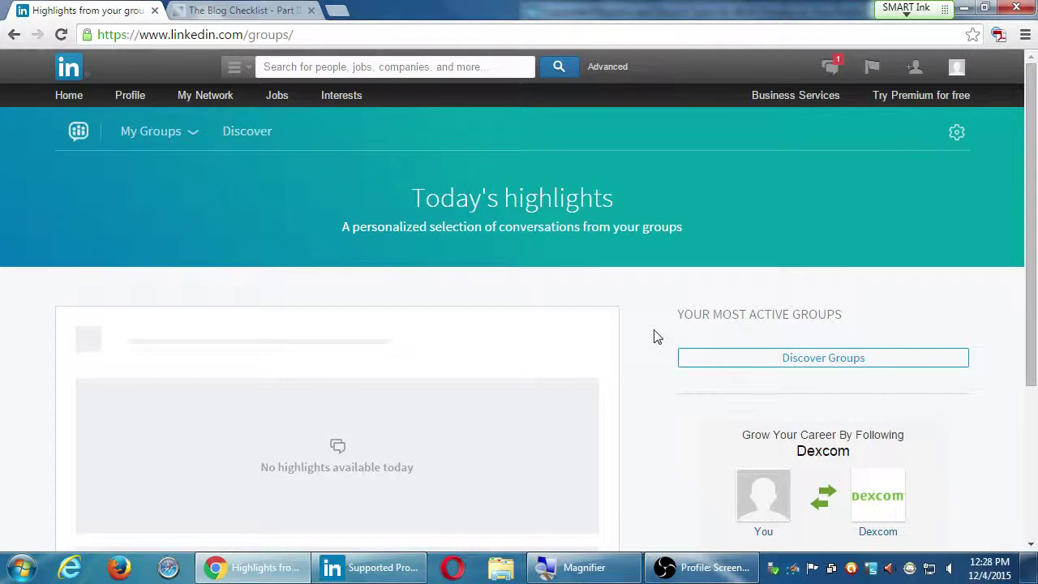
pyautogui.click(175, 132)
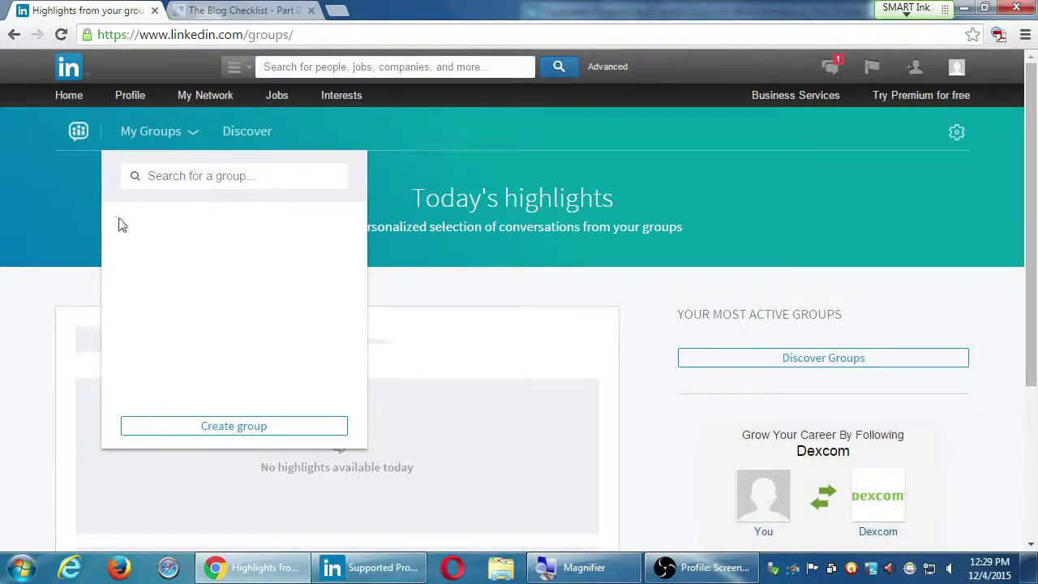
# Step: Try a group search for 'web design', then return to the Groups highlights page
pyautogui.click(172, 175)
pyautogui.click(260, 133)
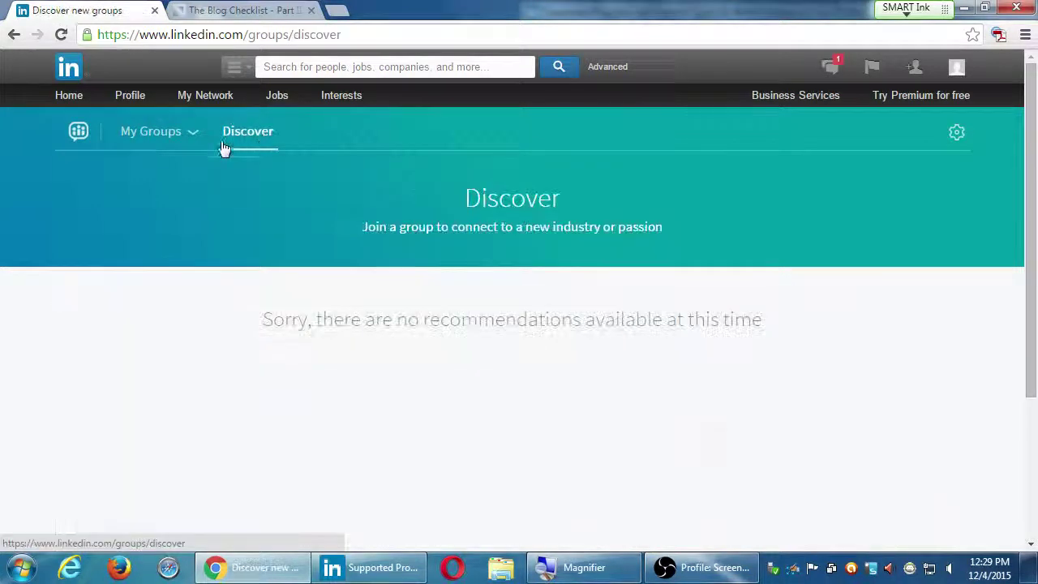
pyautogui.click(155, 137)
pyautogui.click(177, 176)
pyautogui.write('web design')
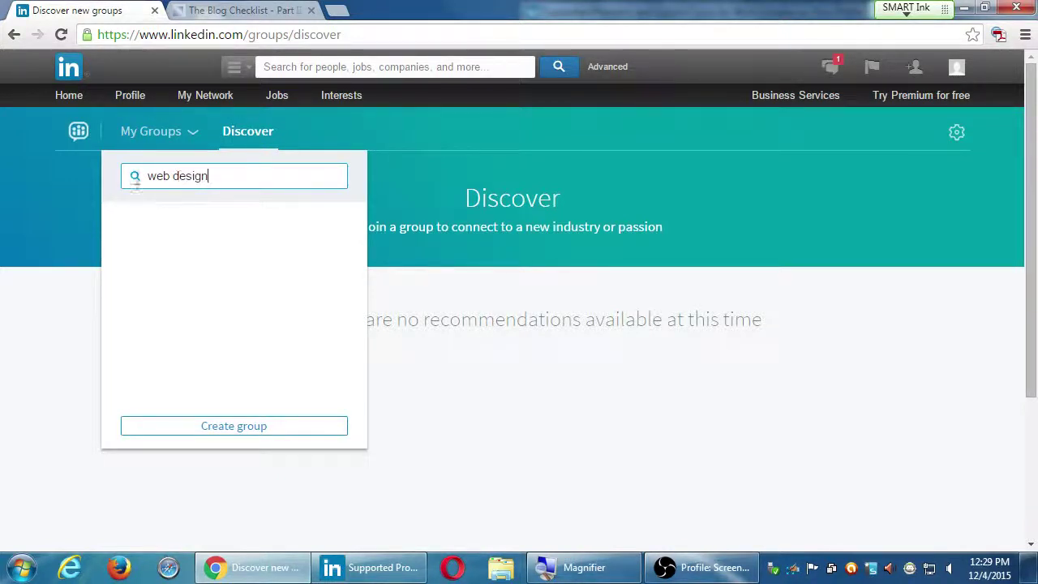
pyautogui.click(246, 139)
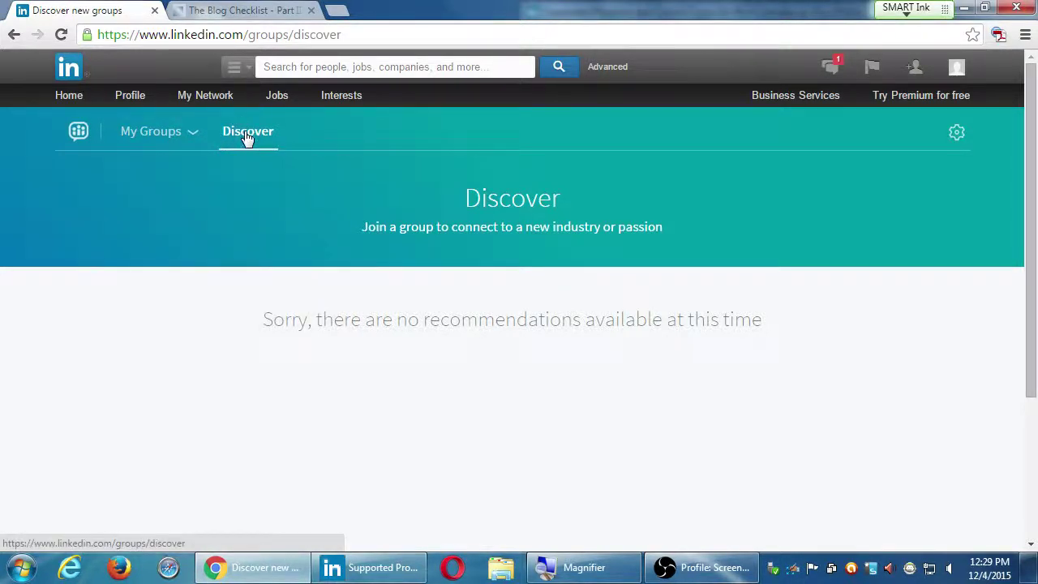
pyautogui.click(75, 128)
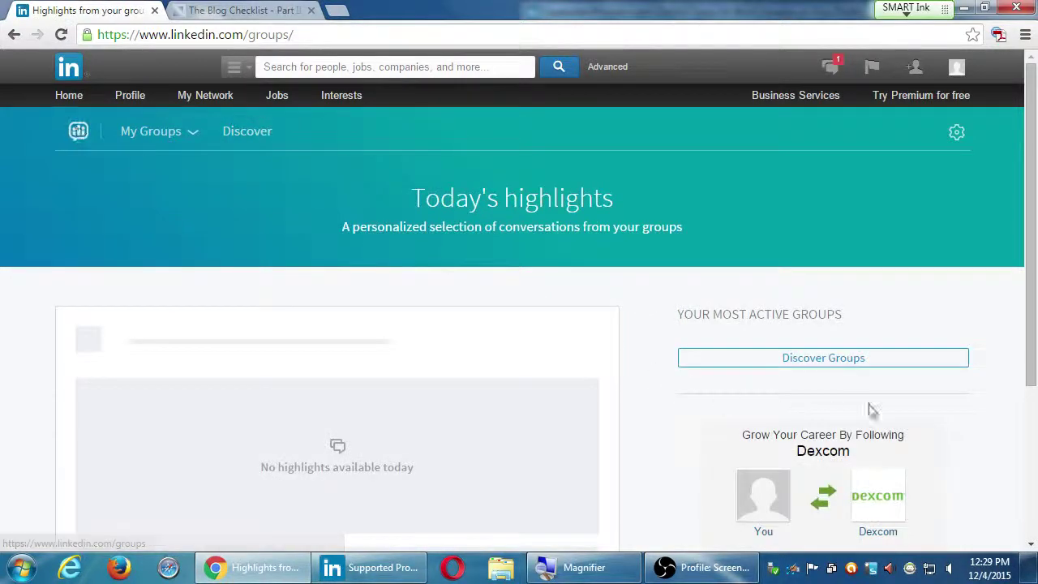
# Step: Open Discover groups, try a 'photoshop' group search, and back out of Create group
pyautogui.click(855, 360)
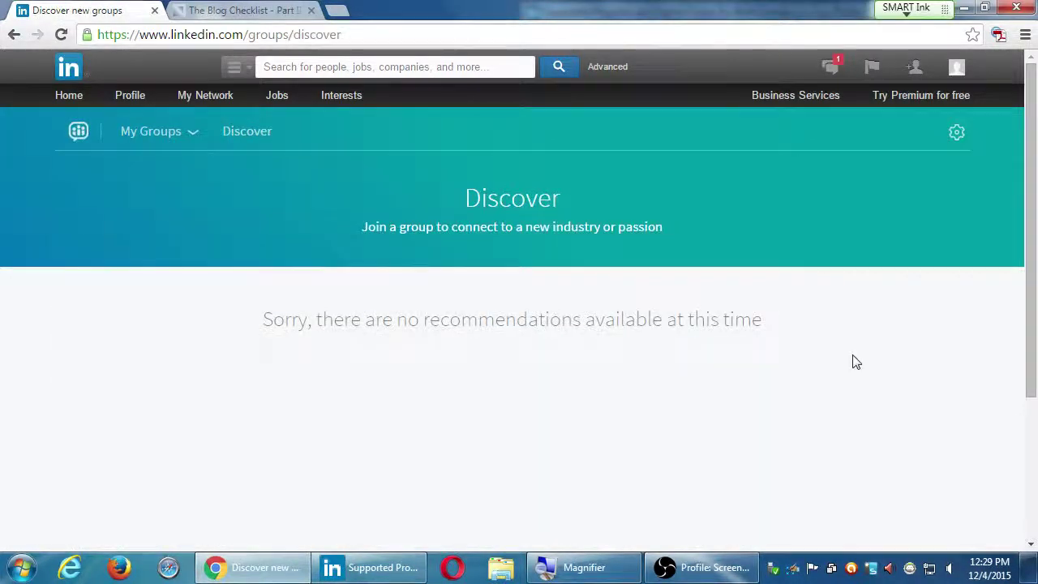
pyautogui.click(160, 142)
pyautogui.click(183, 176)
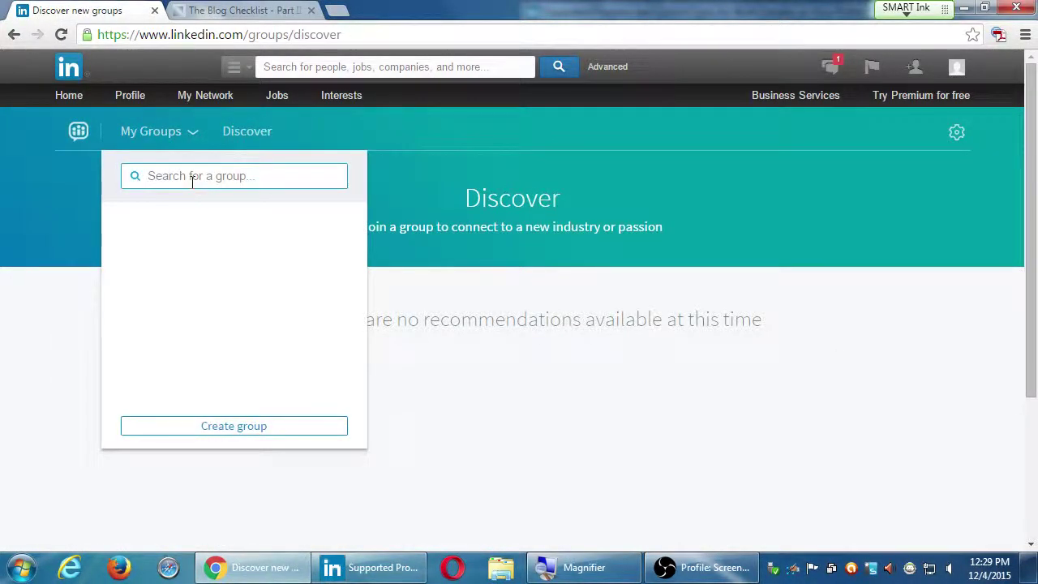
pyautogui.write('photoshop')
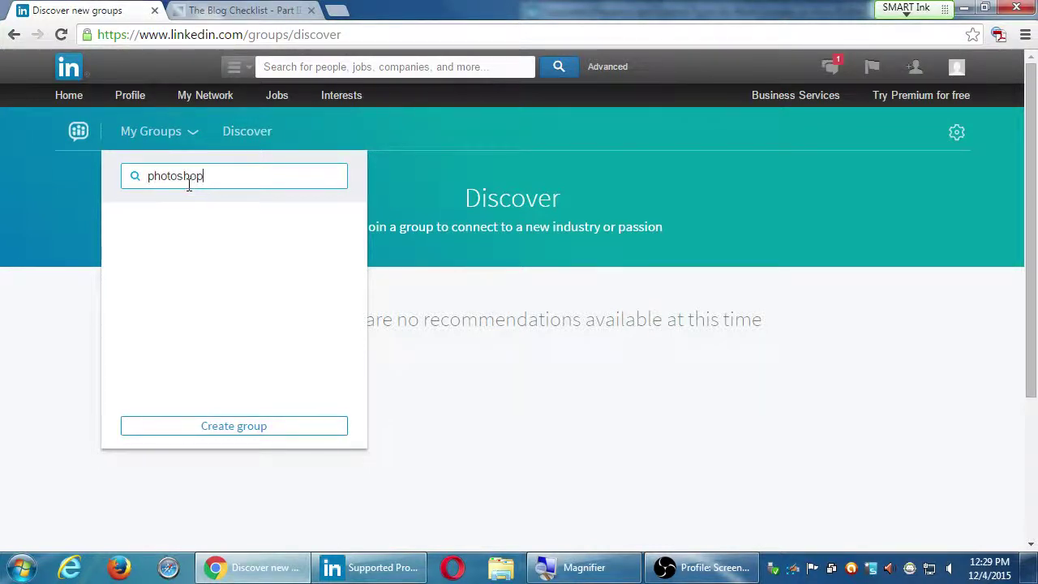
pyautogui.click(247, 428)
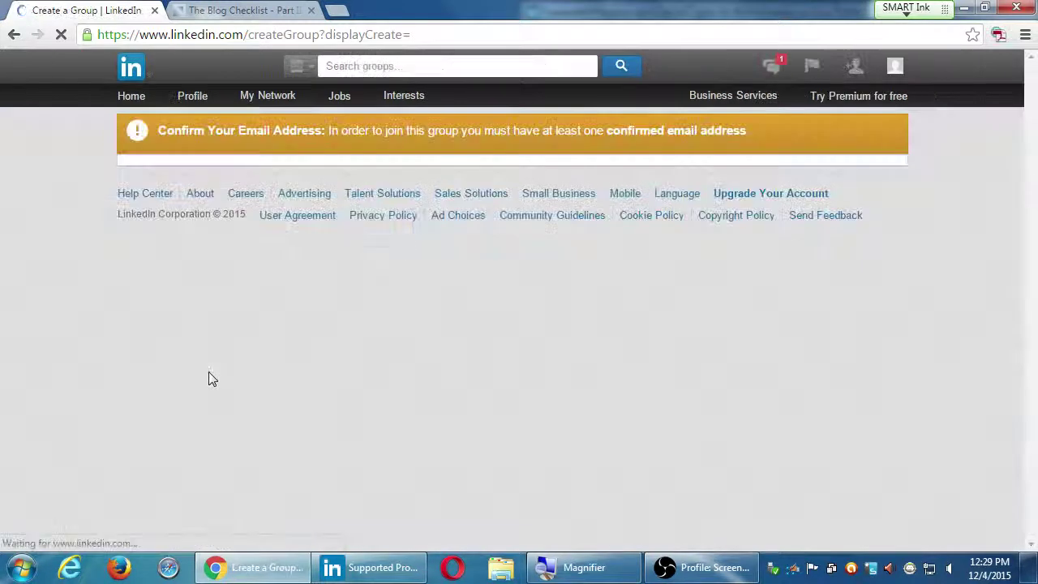
pyautogui.hotkey('alt', 'Left')
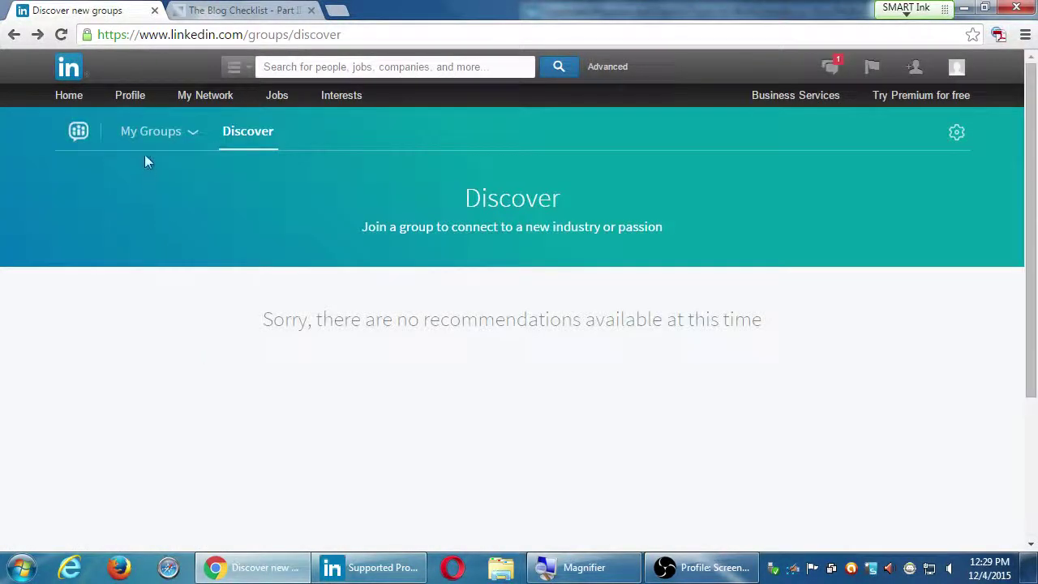
# Step: Open the groups order and display settings, then reload Groups highlights via Interests
pyautogui.click(148, 142)
pyautogui.scroll(-3, 487, 354)
pyautogui.scroll(3, 490, 378)
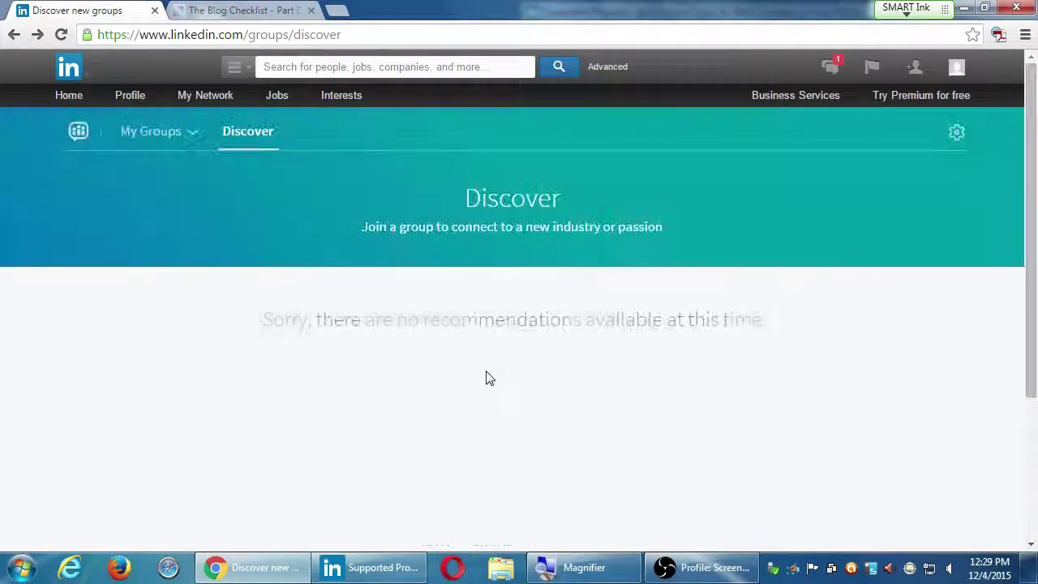
pyautogui.click(957, 134)
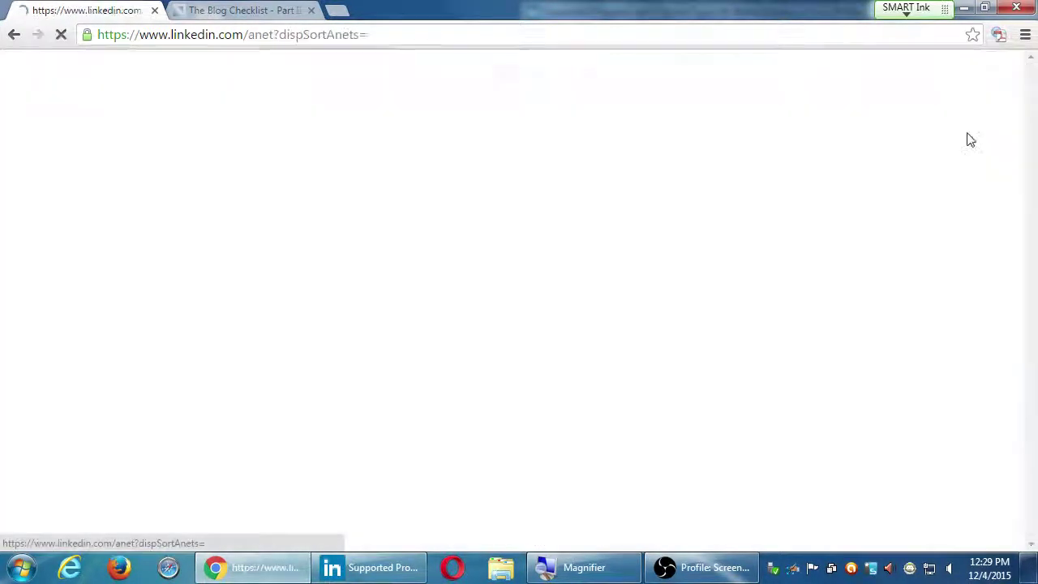
pyautogui.moveTo(194, 99)
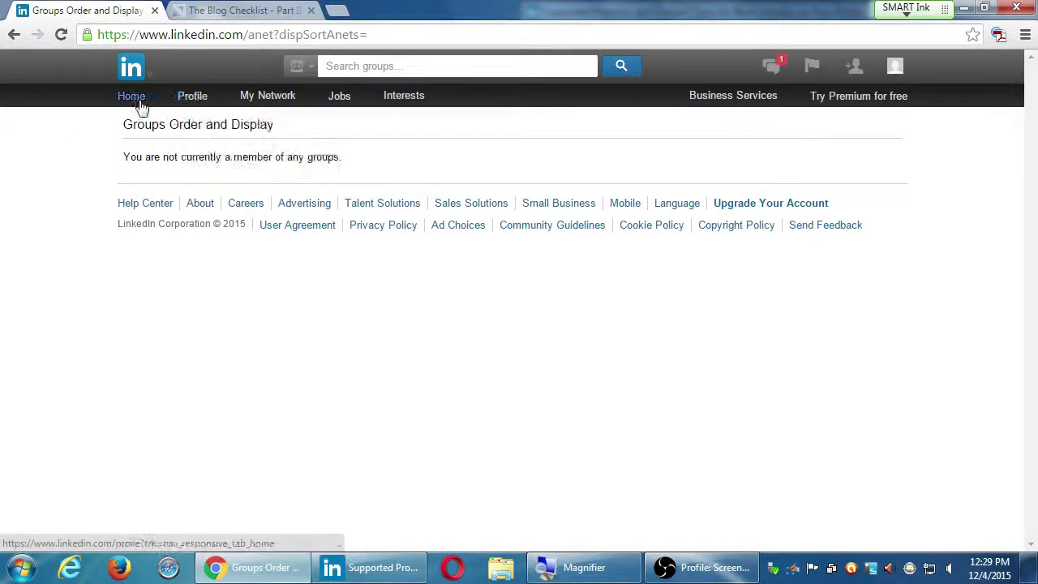
pyautogui.moveTo(425, 103)
pyautogui.click(400, 137)
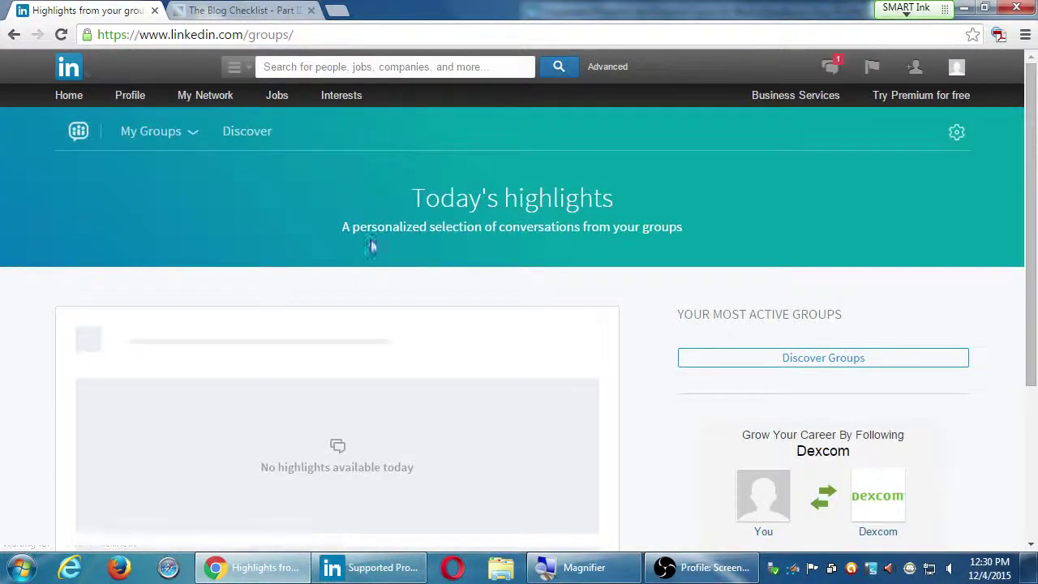
# Step: Enter 'social media' in the My Groups search box and run the group search
pyautogui.click(132, 132)
pyautogui.click(169, 175)
pyautogui.write('sdfgdf')
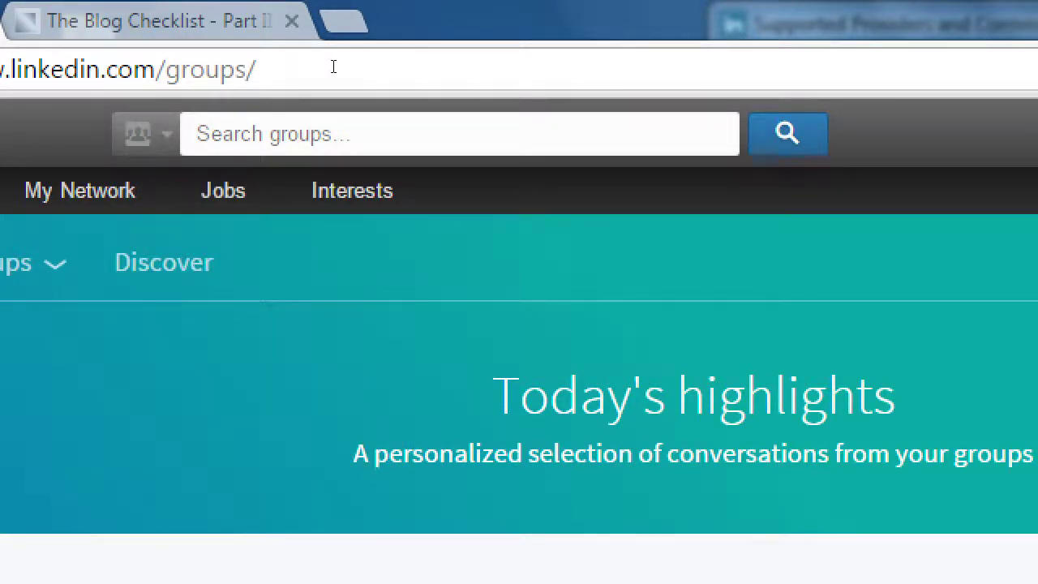
pyautogui.write('social media')
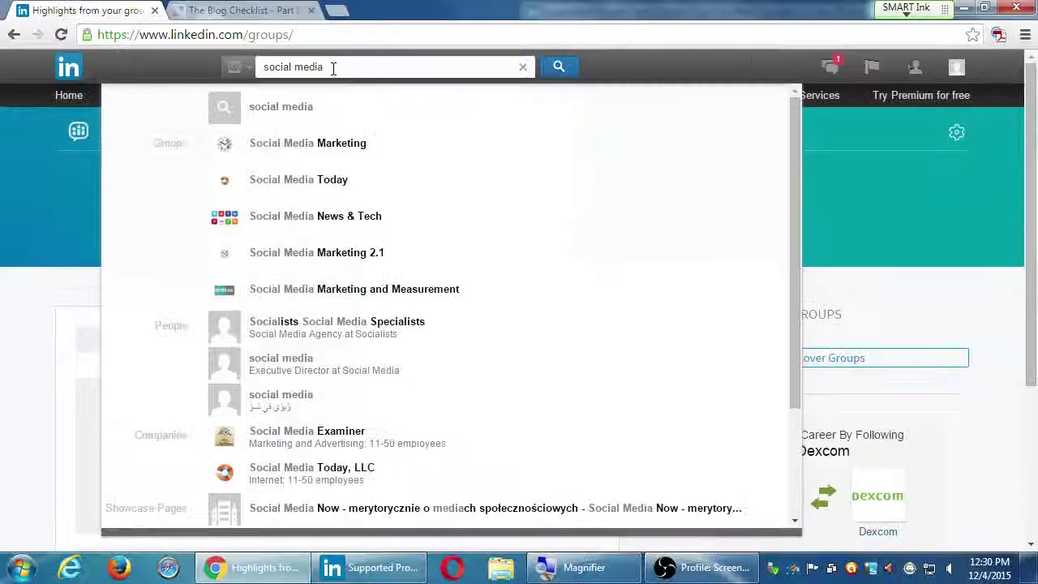
pyautogui.click(560, 69)
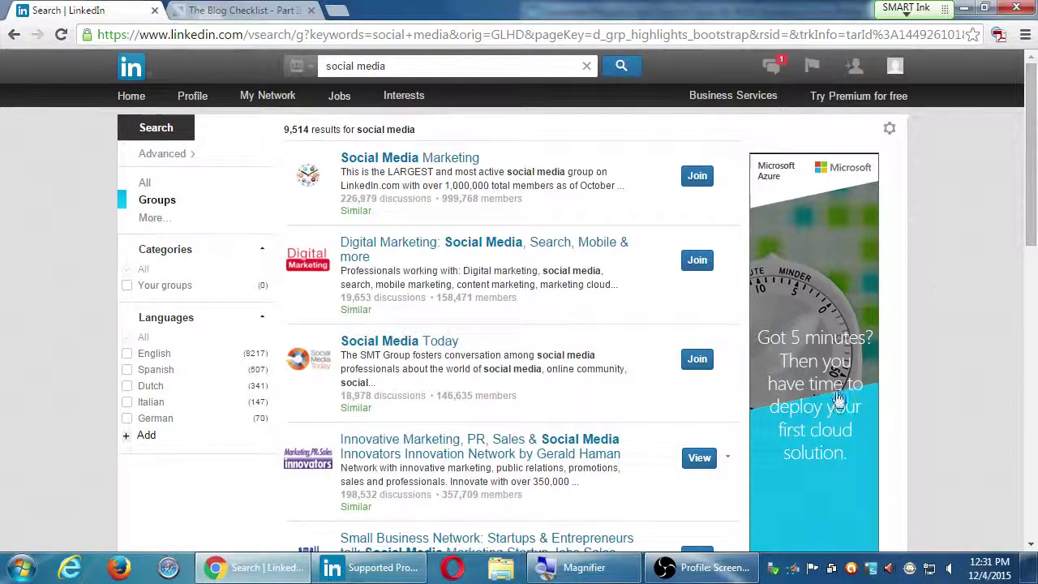
# Step: View the Social Media News & Tech group page, then go back to the results
pyautogui.click(727, 457)
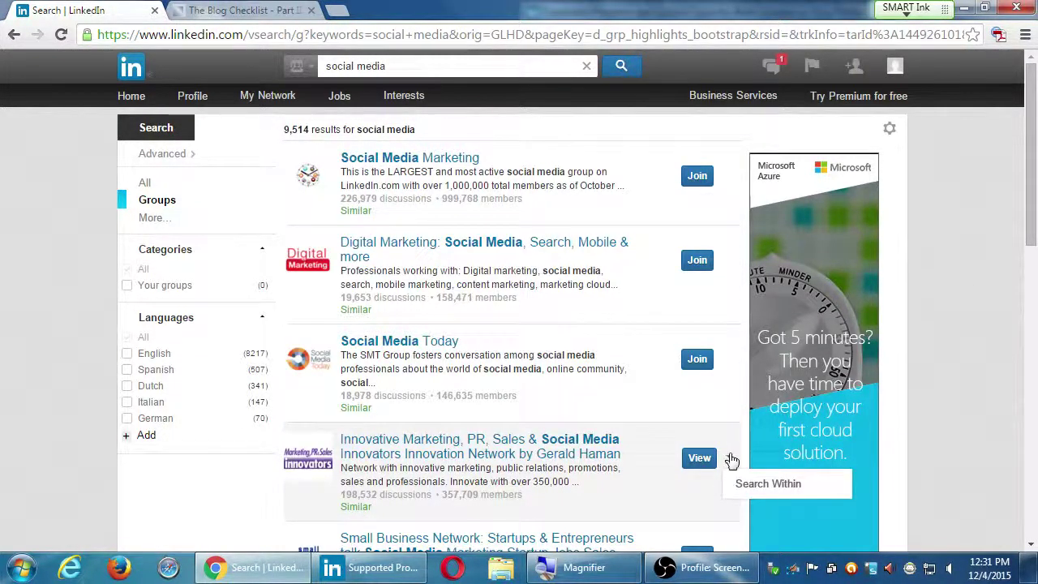
pyautogui.scroll(-2, 949, 403)
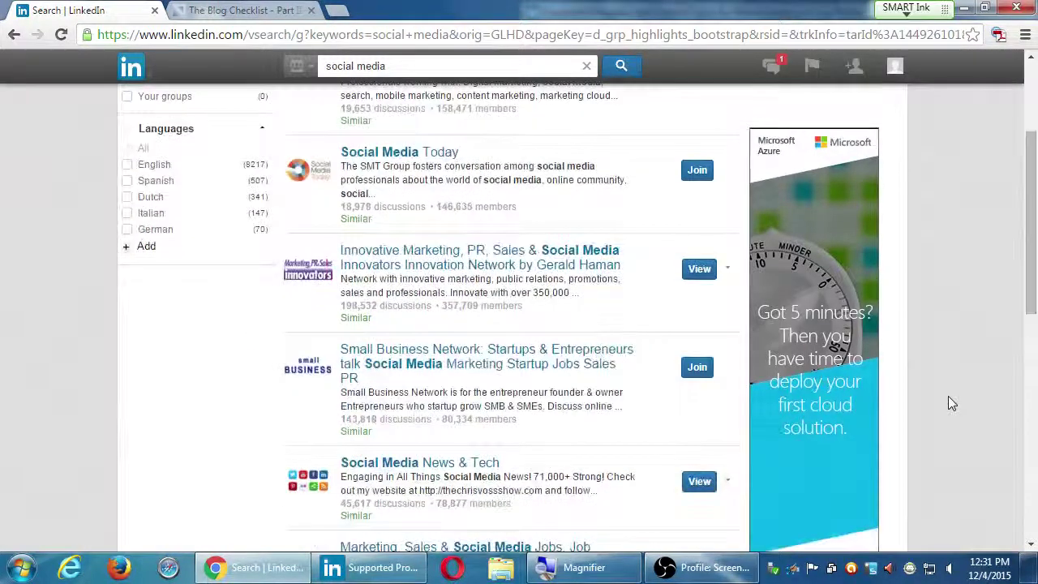
pyautogui.click(694, 484)
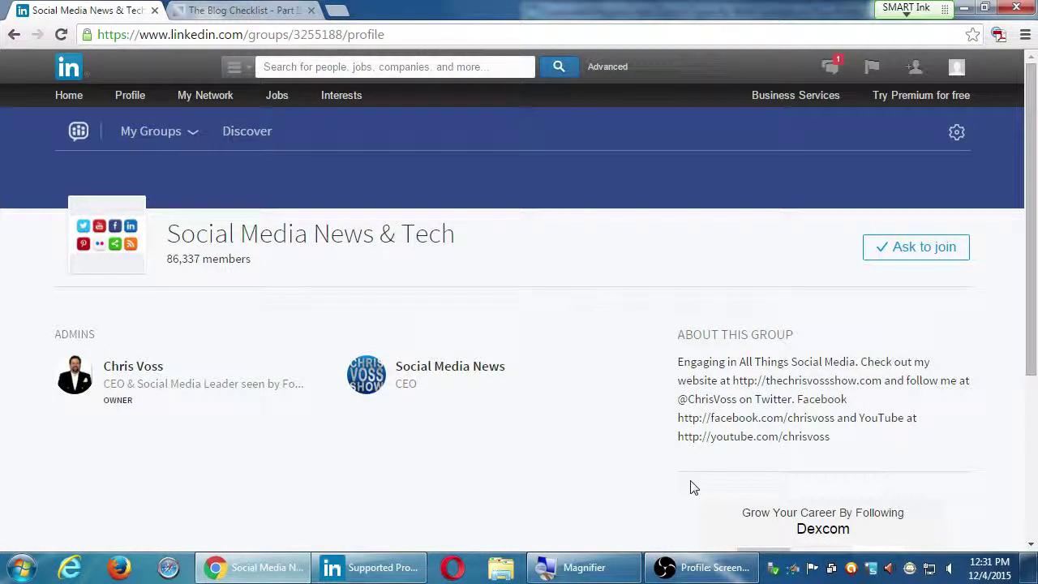
pyautogui.scroll(3, 695, 482)
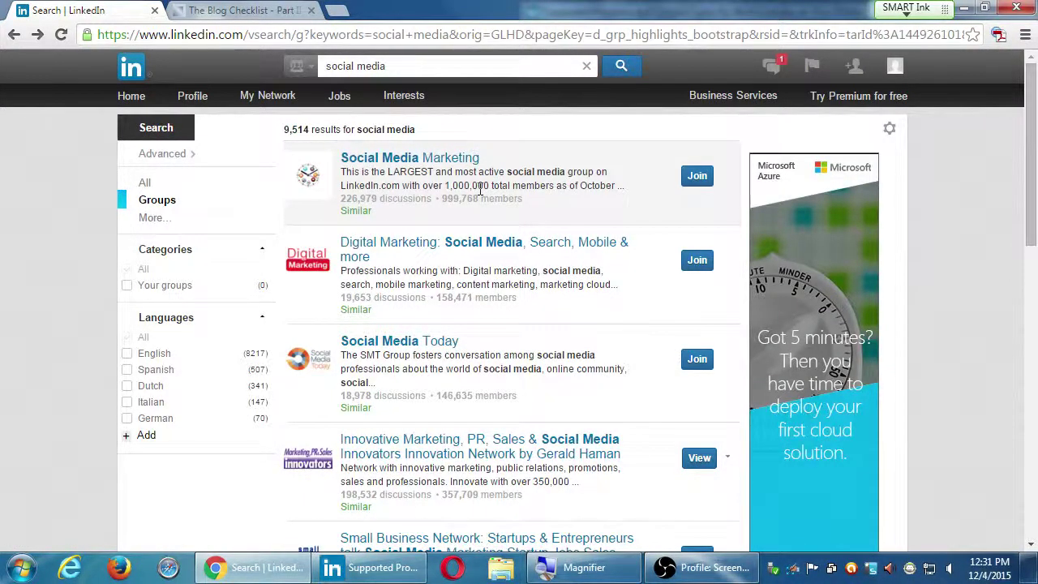
pyautogui.scroll(-3, 549, 332)
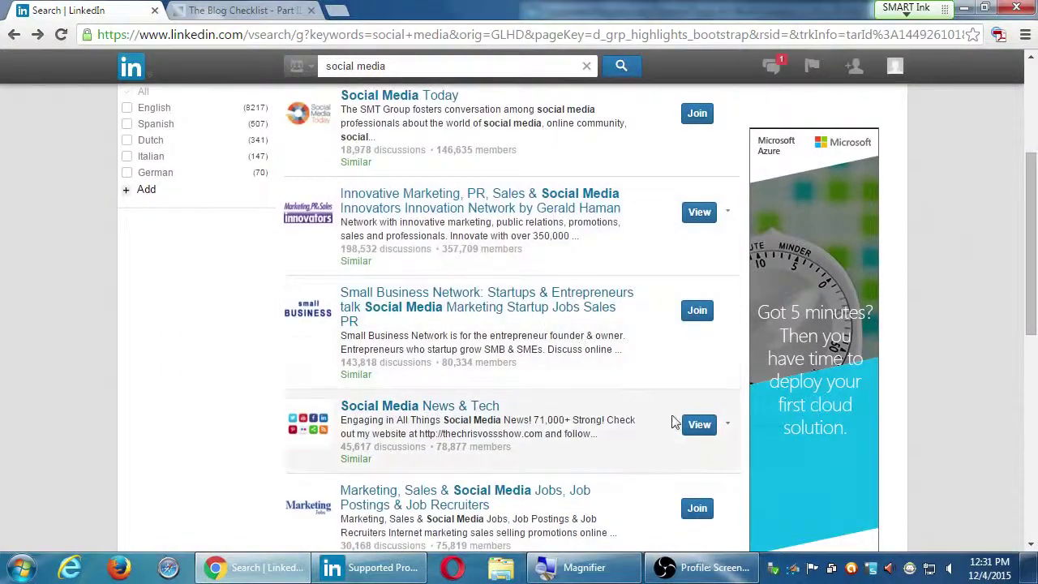
pyautogui.click(698, 424)
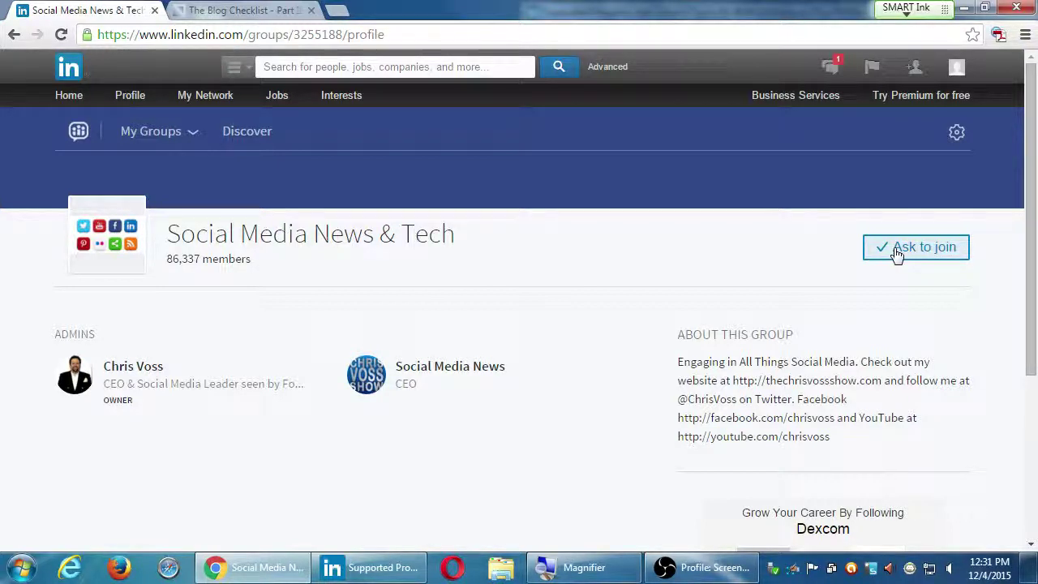
pyautogui.scroll(-3, 721, 338)
pyautogui.scroll(1, 662, 345)
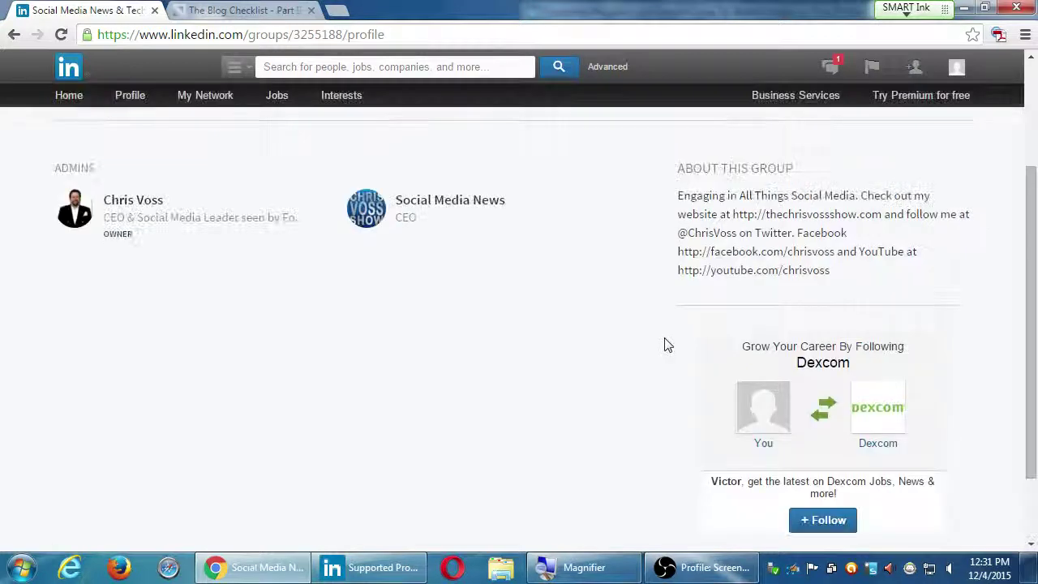
pyautogui.scroll(2, 664, 346)
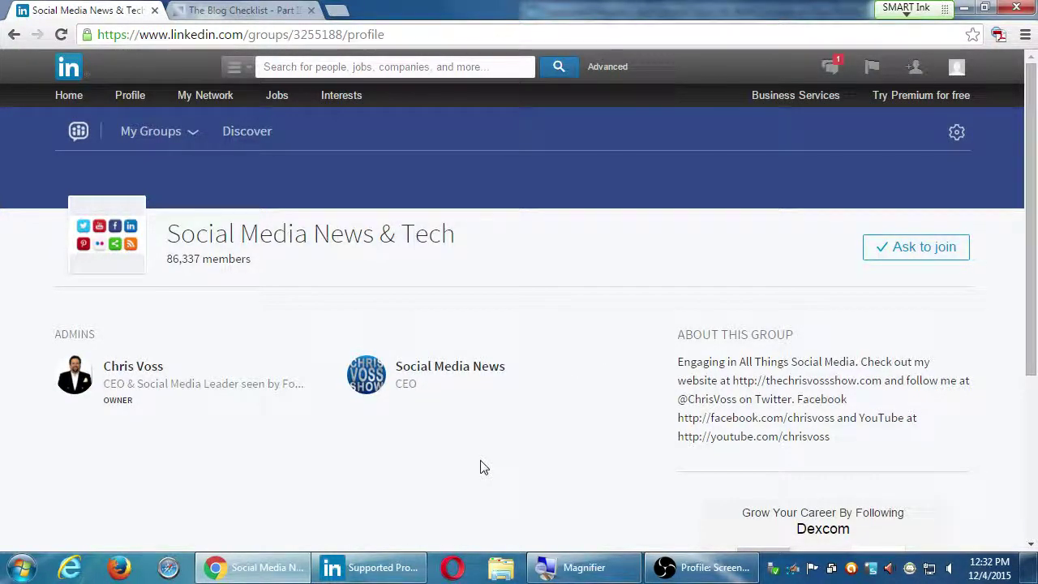
pyautogui.hotkey('alt', 'Left')
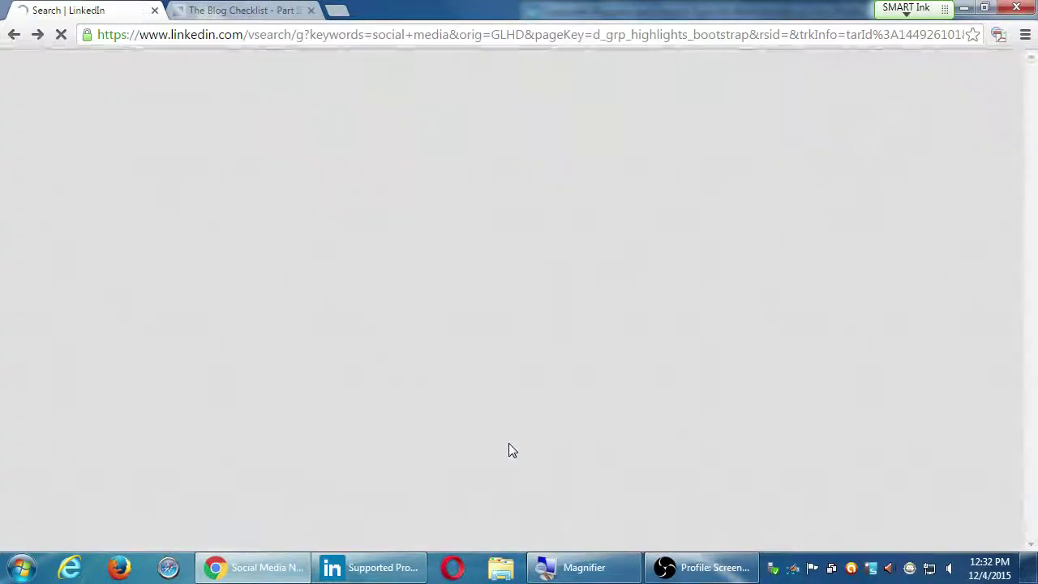
pyautogui.scroll(3, 515, 452)
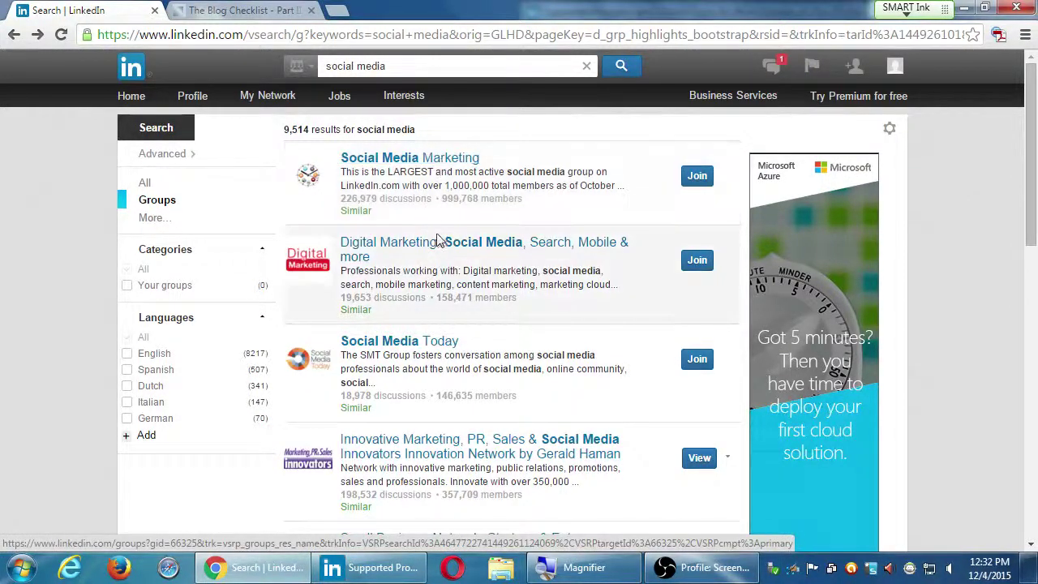
# Step: Look over the Social Media Marketing group, return to results, and request to join it
pyautogui.click(422, 160)
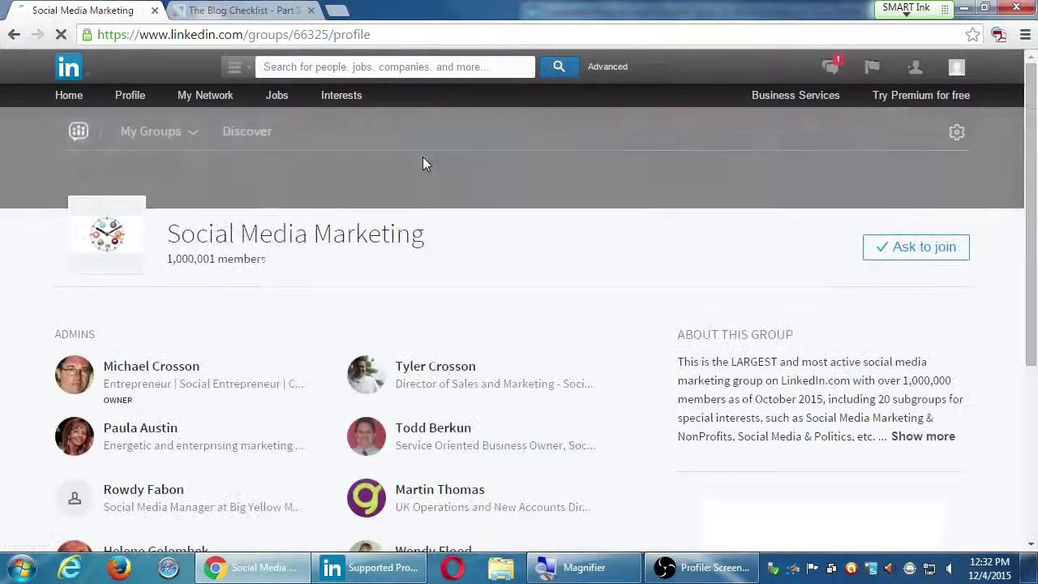
pyautogui.scroll(-2, 248, 303)
pyautogui.scroll(-2, 370, 493)
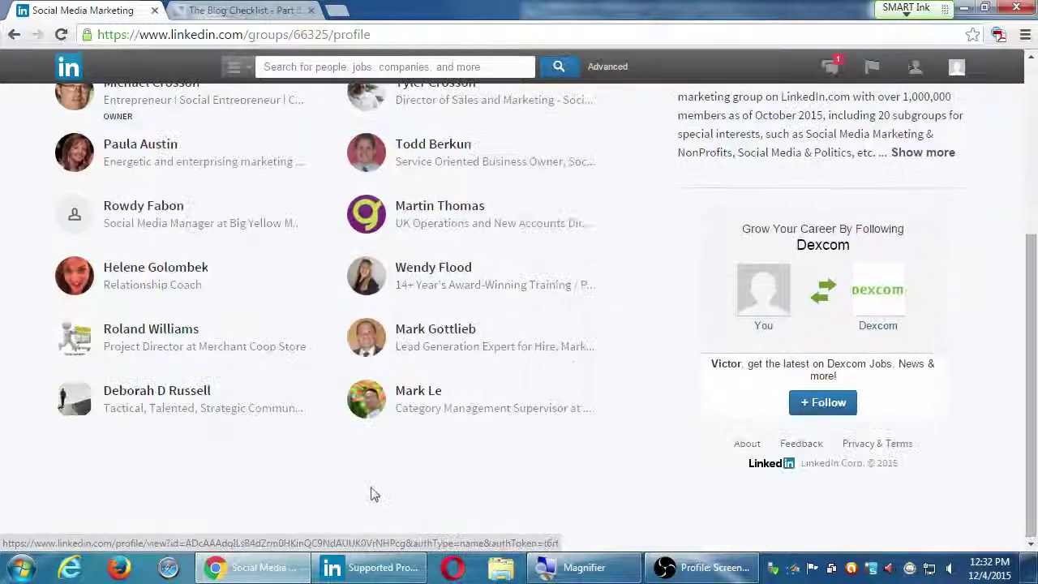
pyautogui.scroll(2, 339, 460)
pyautogui.scroll(1, 339, 460)
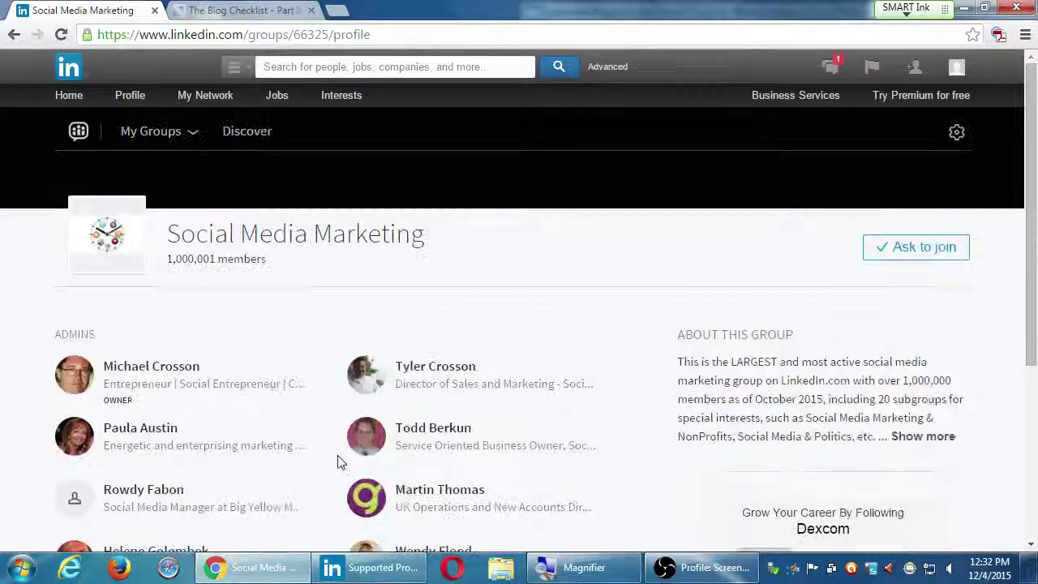
pyautogui.click(14, 34)
pyautogui.click(694, 178)
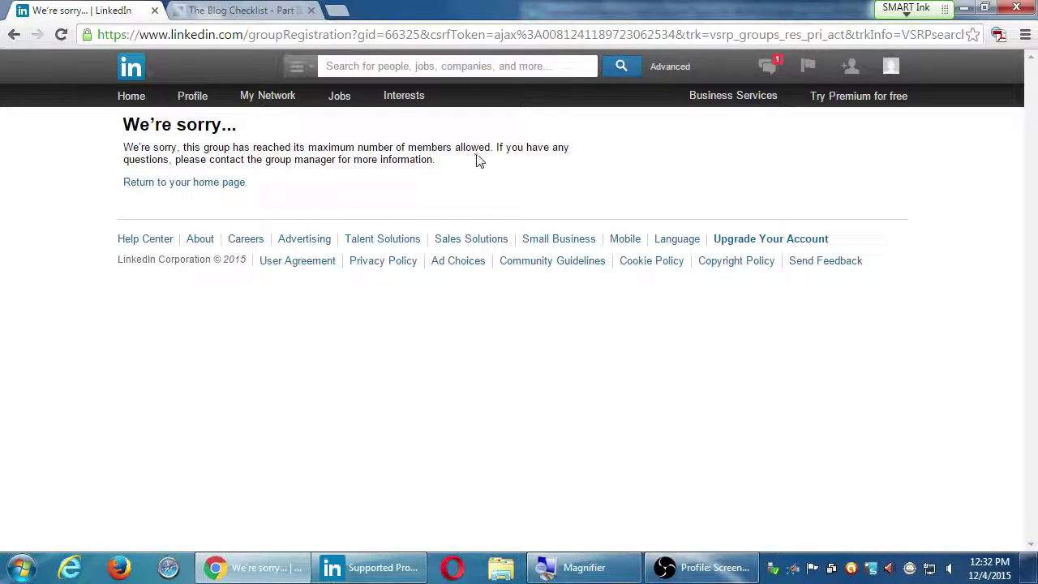
# Step: Go back to the 9,514 'social media' group results led by Social Media Marketing
pyautogui.hotkey('alt', 'Left')
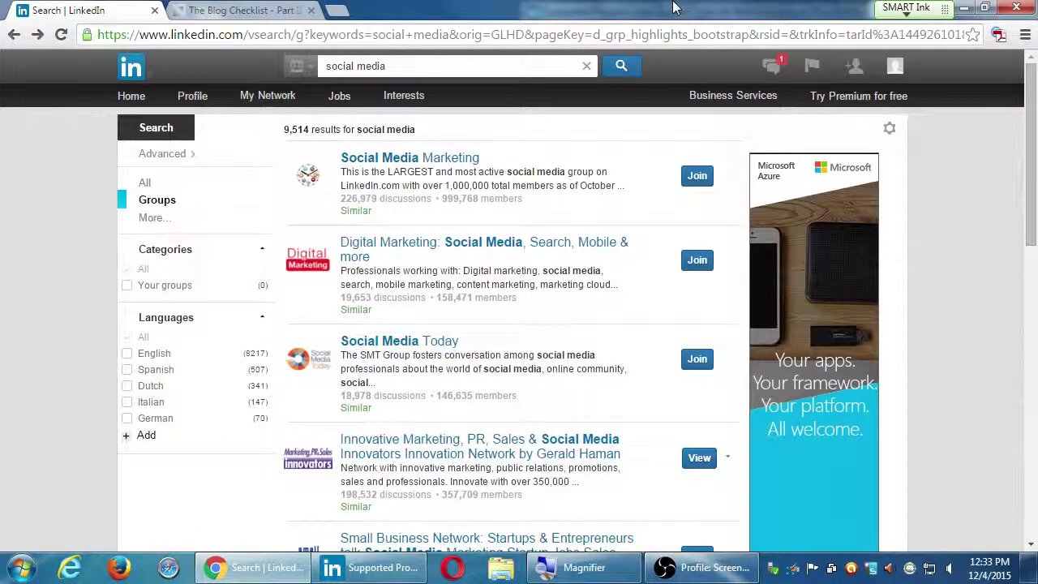
# Step: Return to the LinkedIn home page, then switch to the Blog Checklist article tab
pyautogui.moveTo(192, 101)
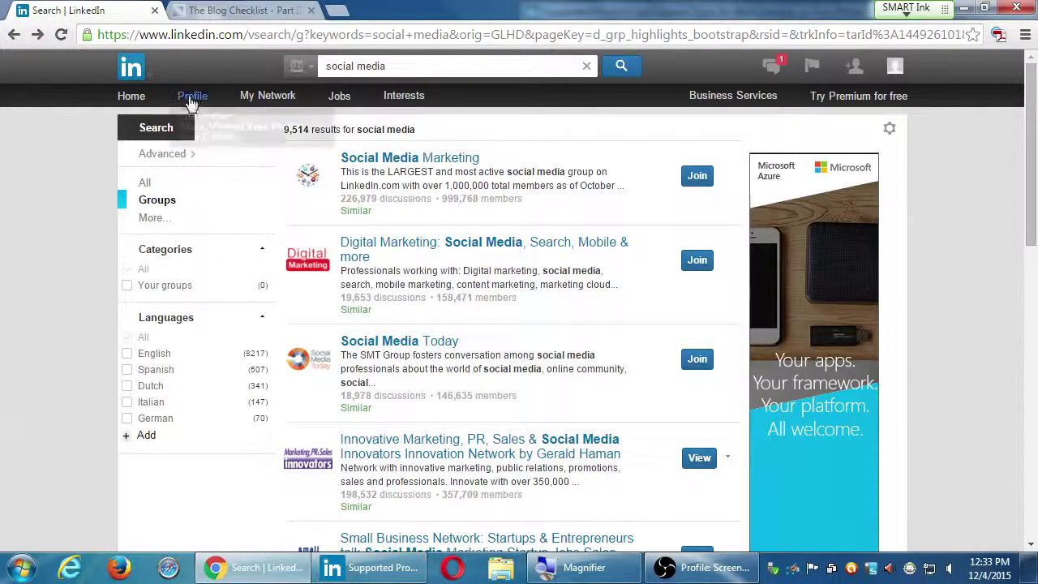
pyautogui.click(132, 99)
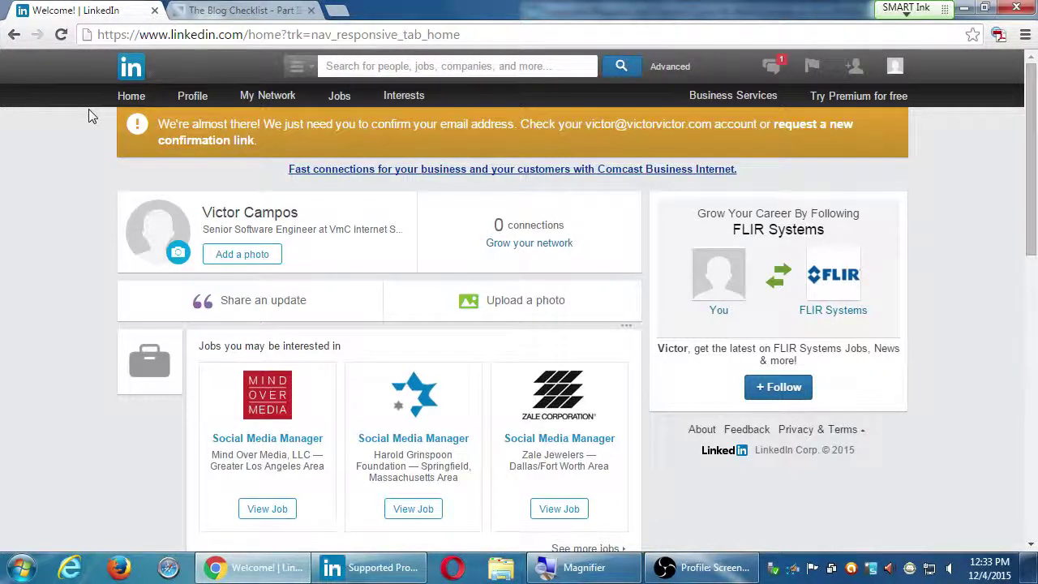
pyautogui.moveTo(403, 95)
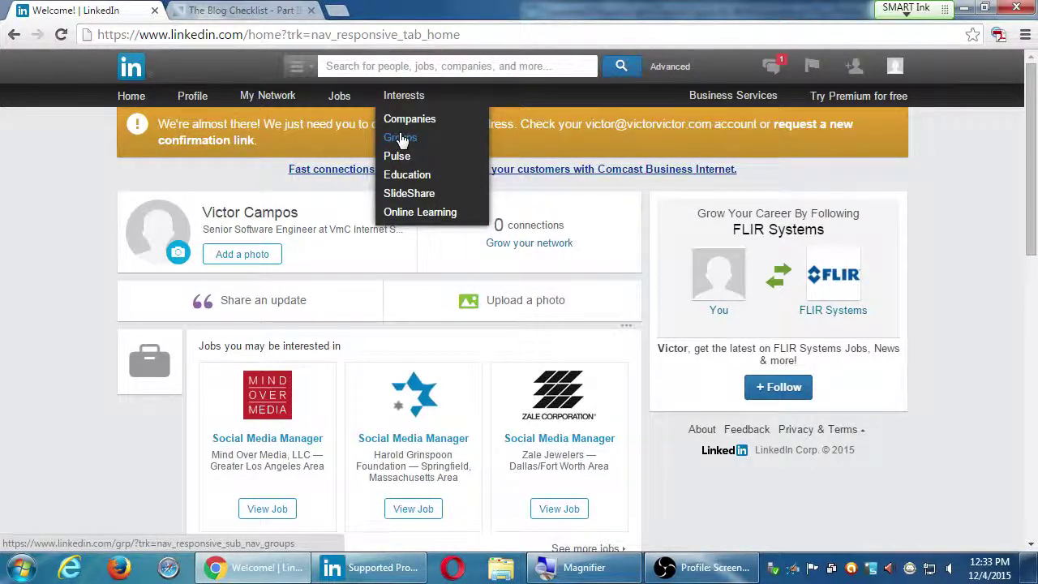
pyautogui.moveTo(874, 70)
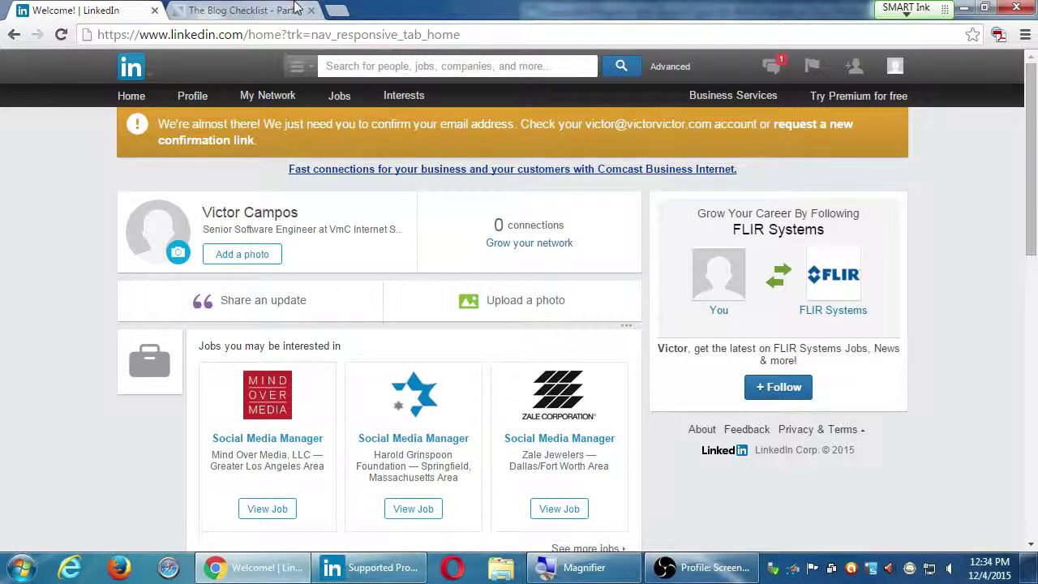
pyautogui.click(255, 9)
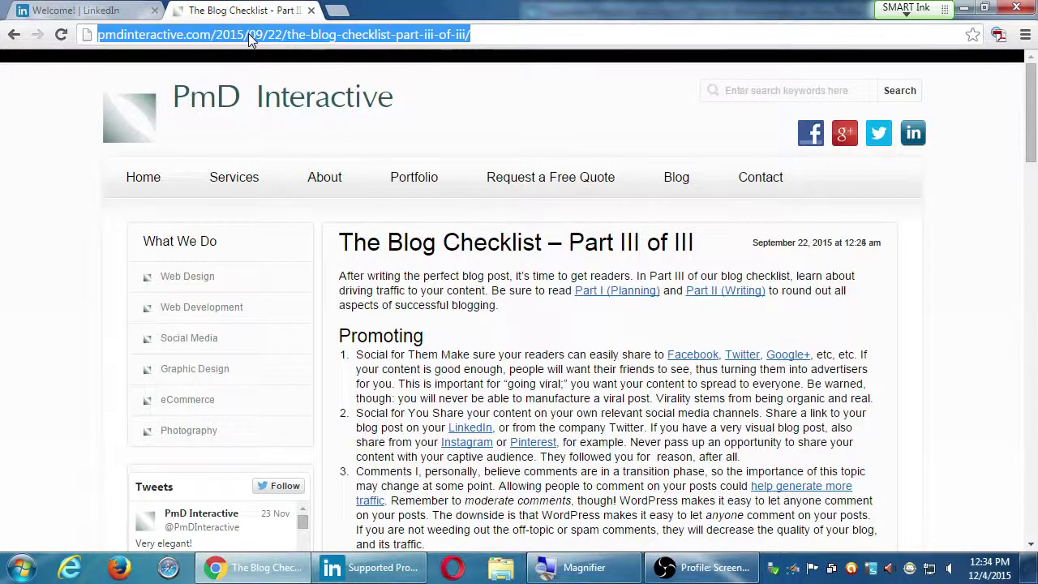
# Step: Load moz.com in the browser and head to the Moz Blog
pyautogui.write('socia')
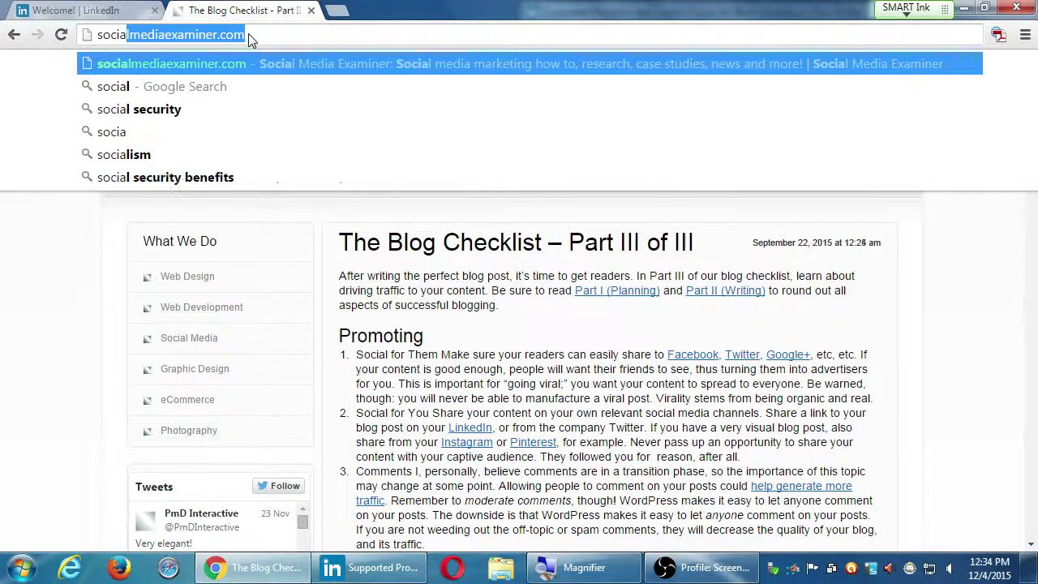
pyautogui.press('BackSpace')
pyautogui.press('BackSpace')
pyautogui.press('BackSpace')
pyautogui.press('BackSpace')
pyautogui.press('BackSpace')
pyautogui.press('BackSpace')
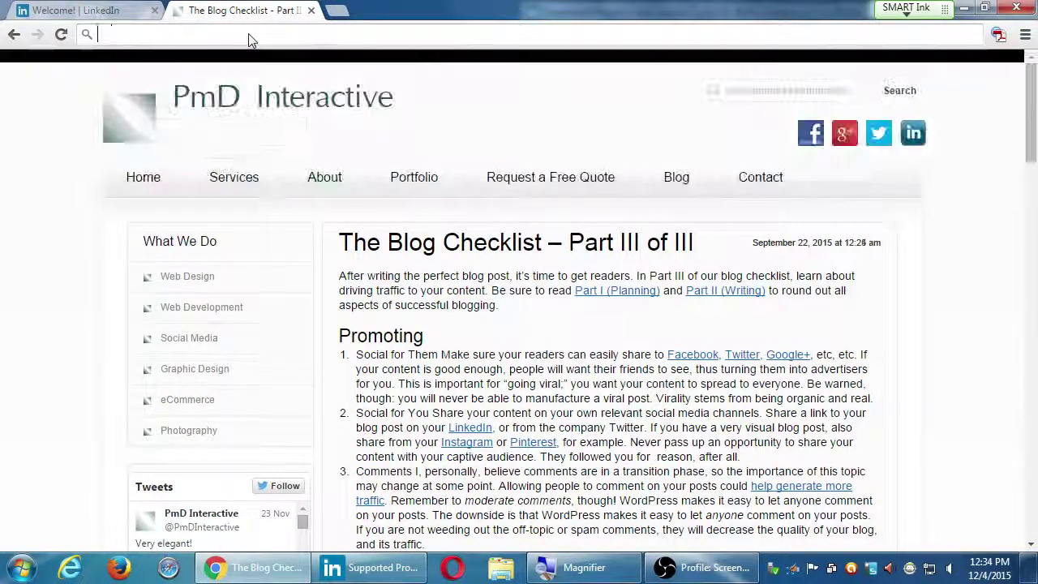
pyautogui.write('moz.com')
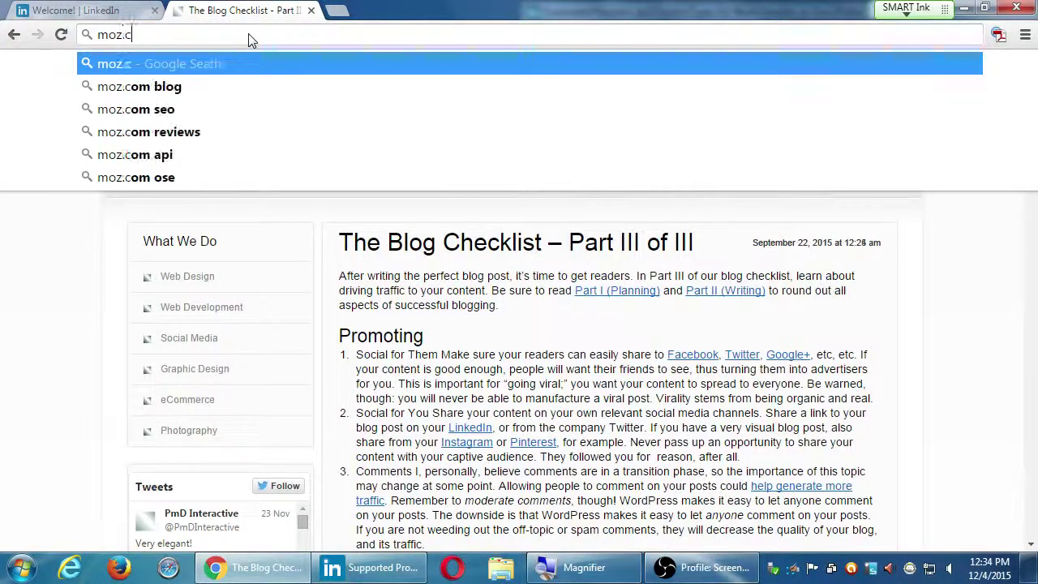
pyautogui.press('Return')
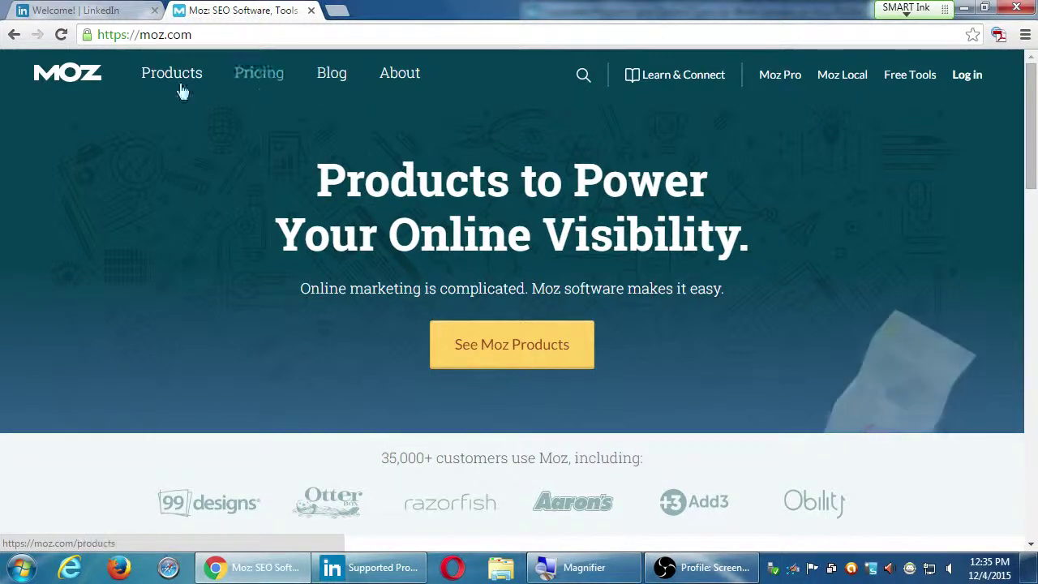
pyautogui.click(322, 73)
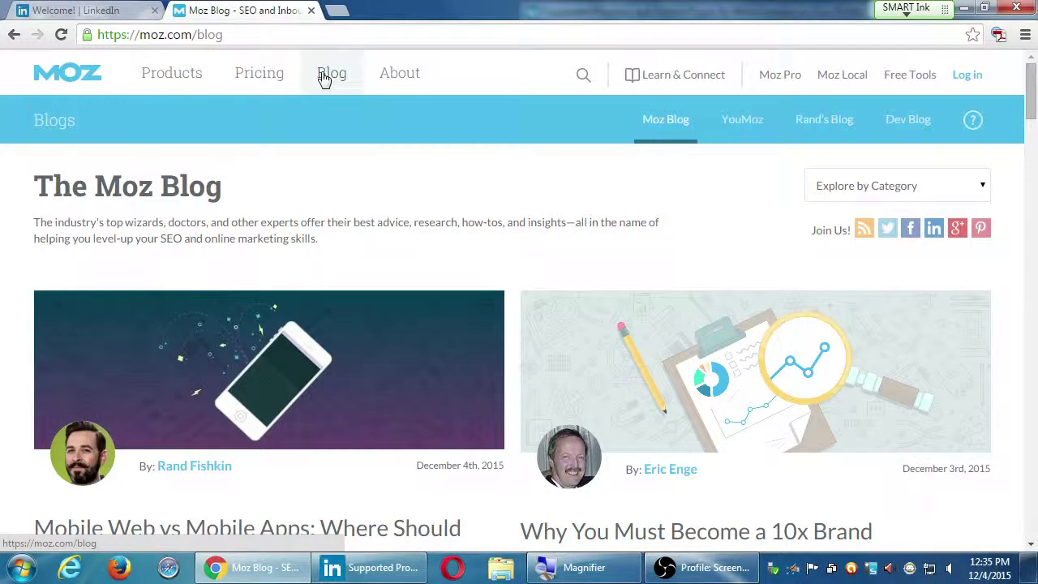
pyautogui.click(850, 195)
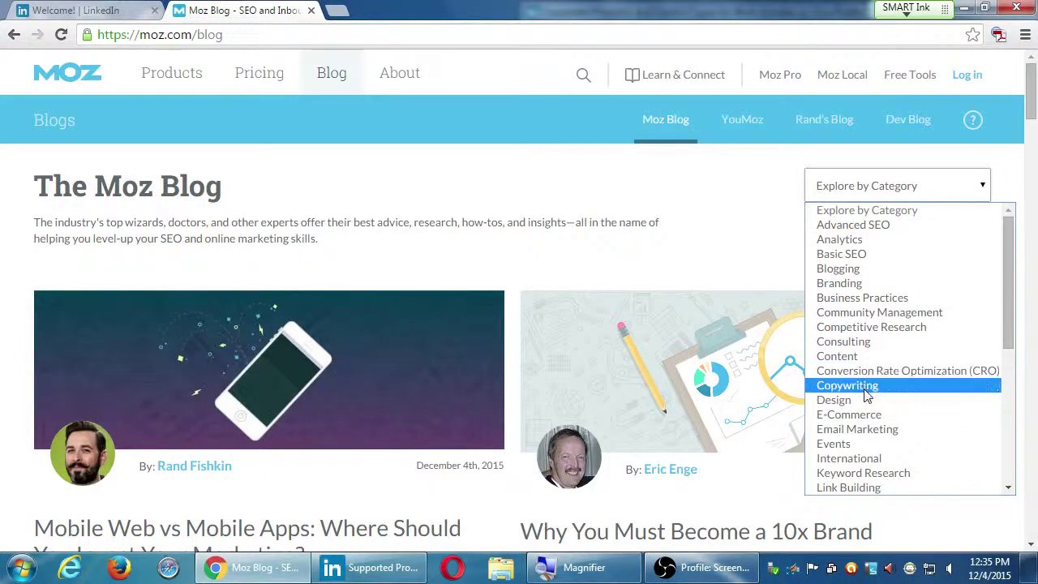
pyautogui.scroll(-2, 544, 285)
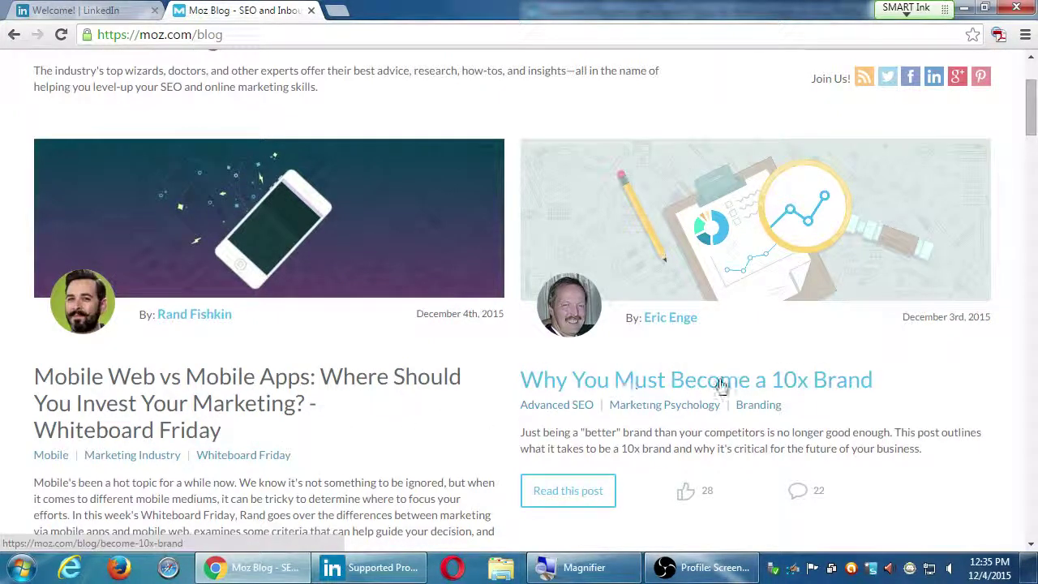
pyautogui.scroll(-4, 722, 414)
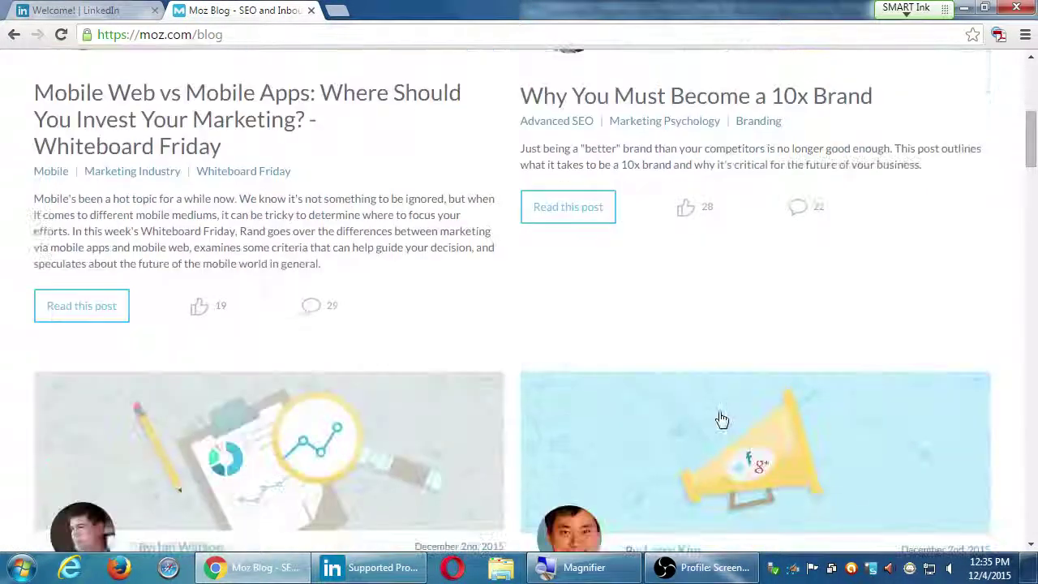
pyautogui.scroll(-3, 722, 419)
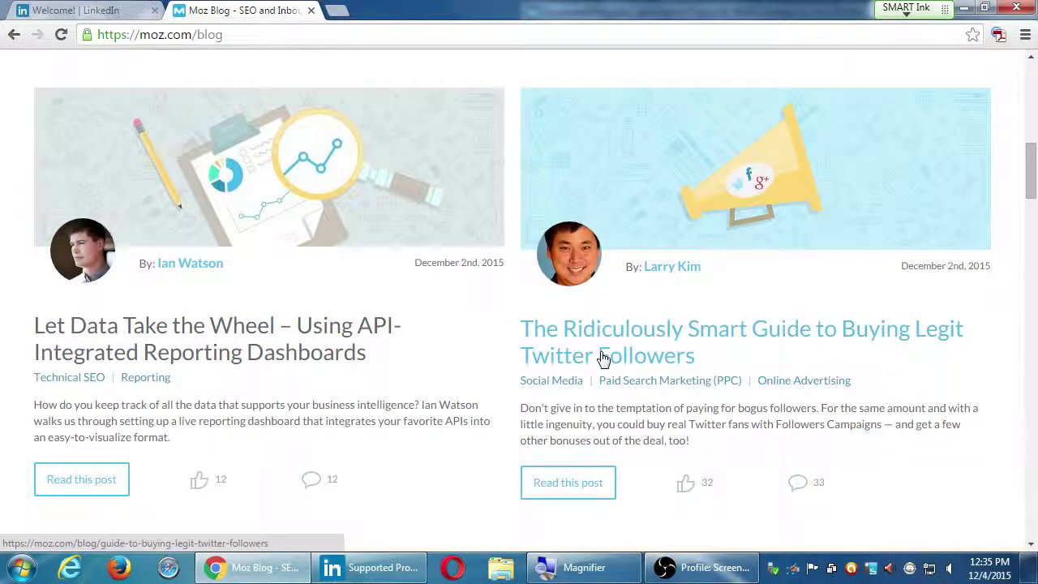
pyautogui.scroll(5, 454, 389)
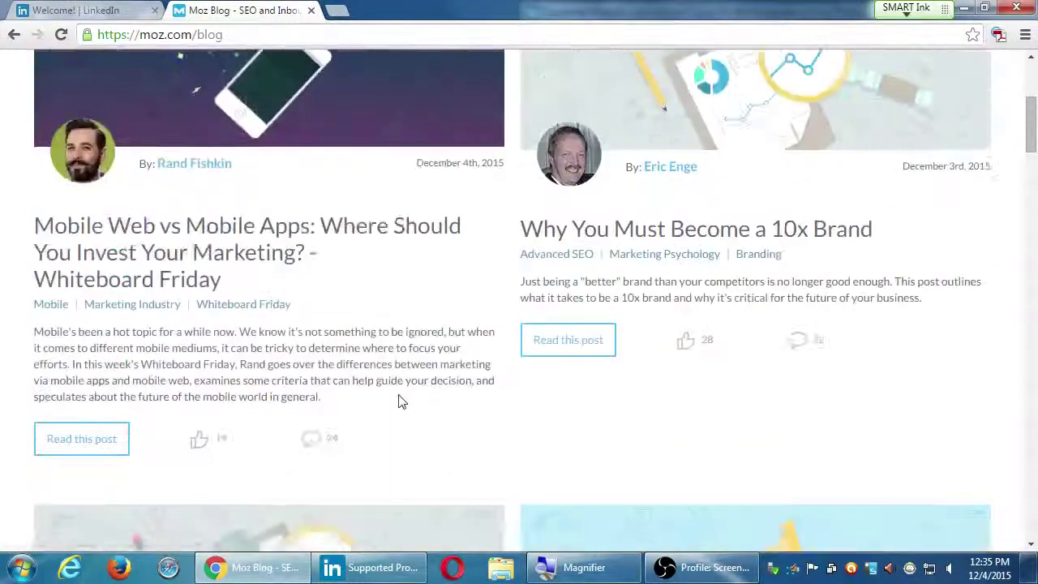
pyautogui.scroll(4, 400, 401)
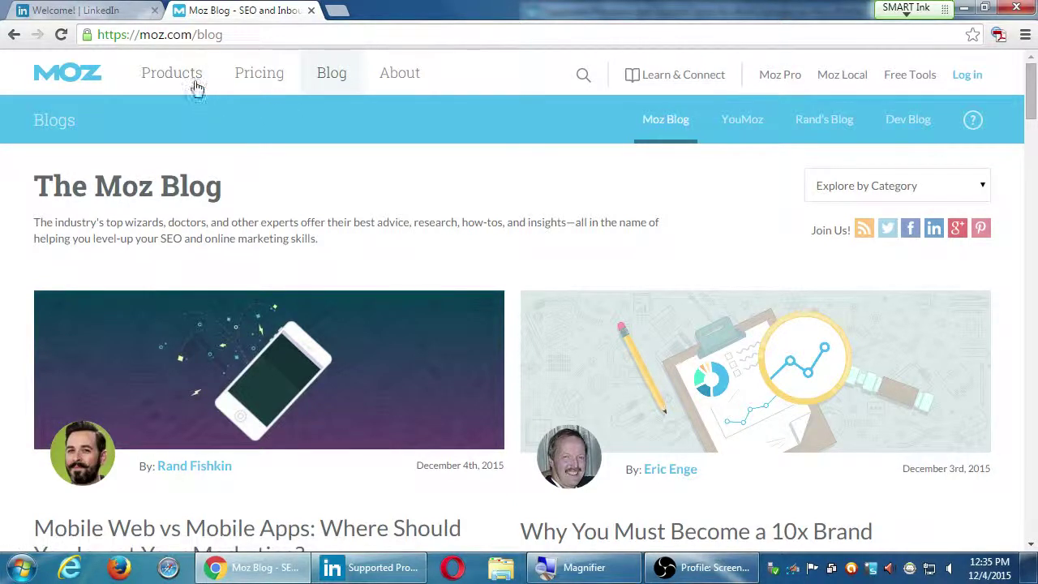
pyautogui.click(234, 83)
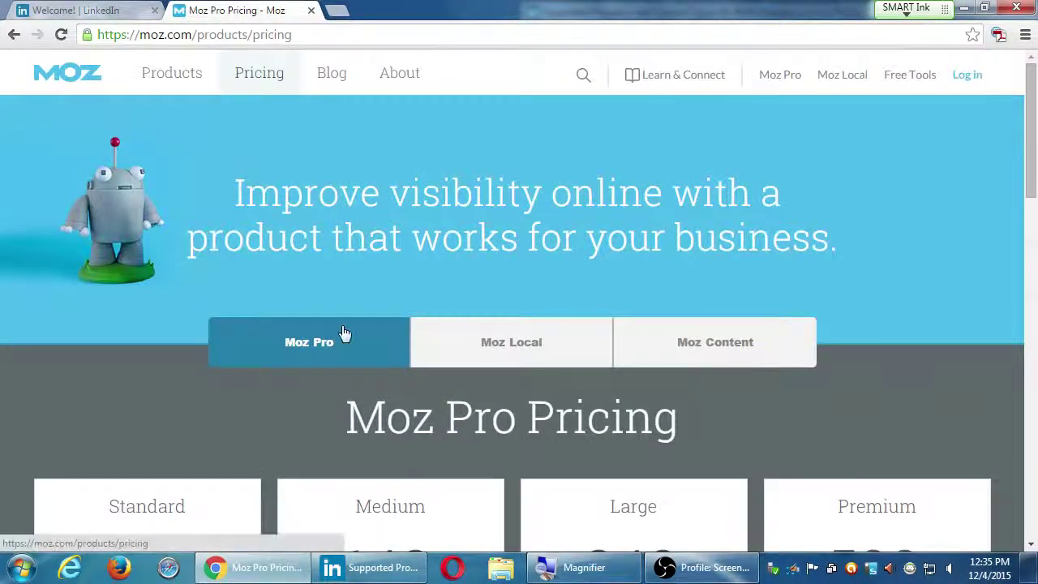
pyautogui.scroll(-2, 332, 340)
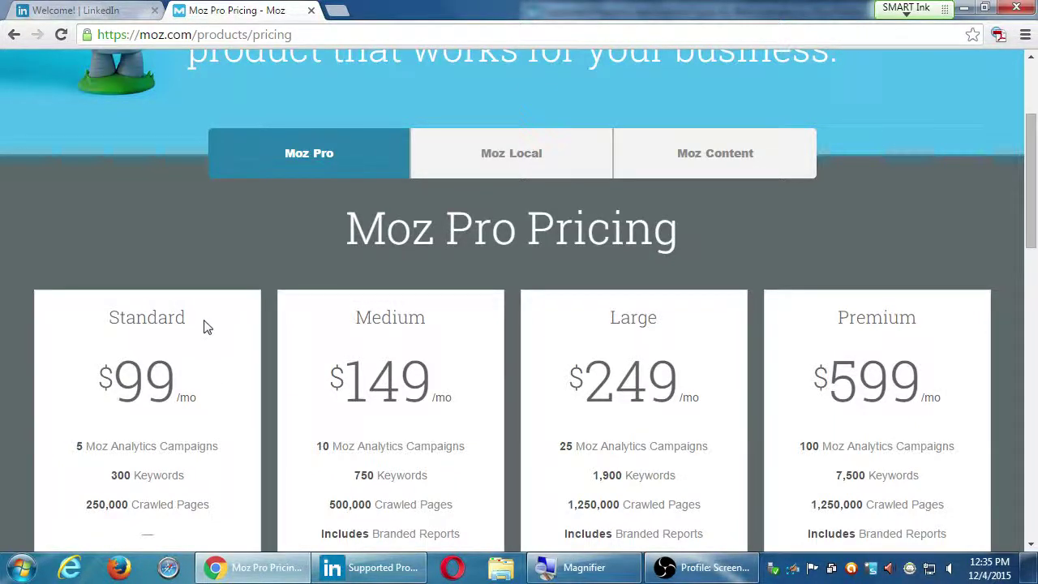
pyautogui.scroll(2, 206, 323)
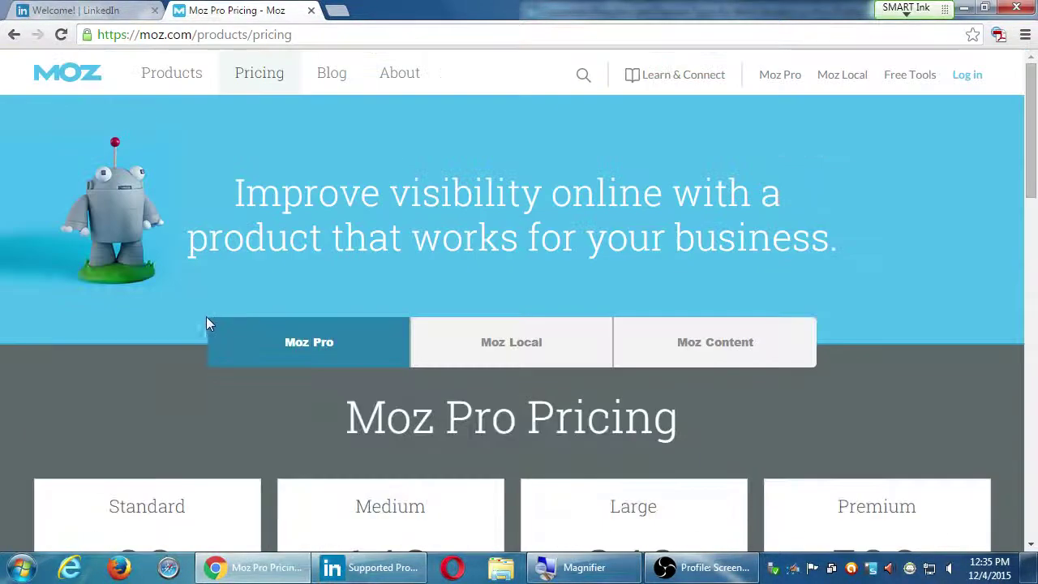
pyautogui.click(14, 35)
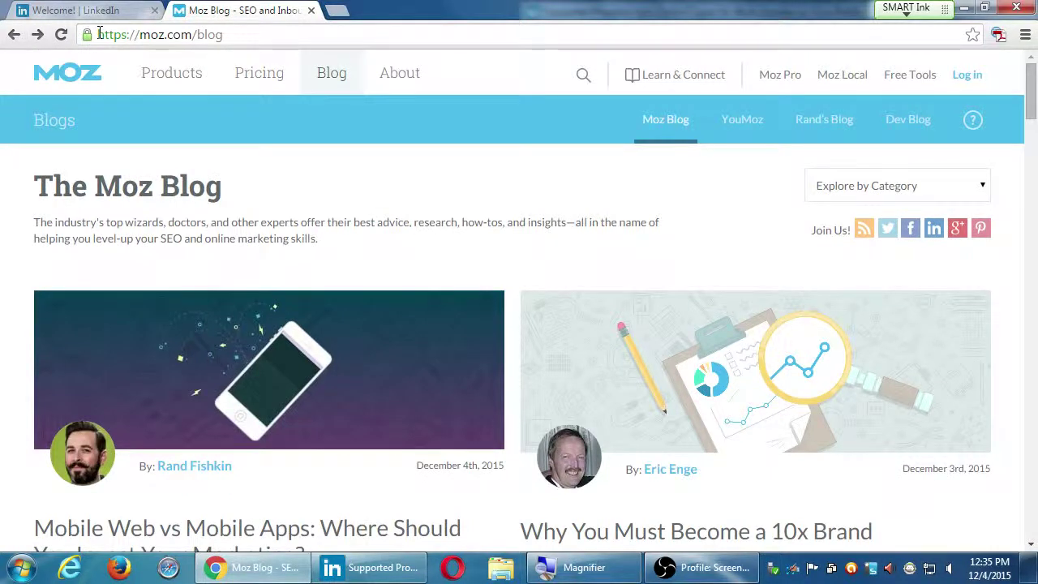